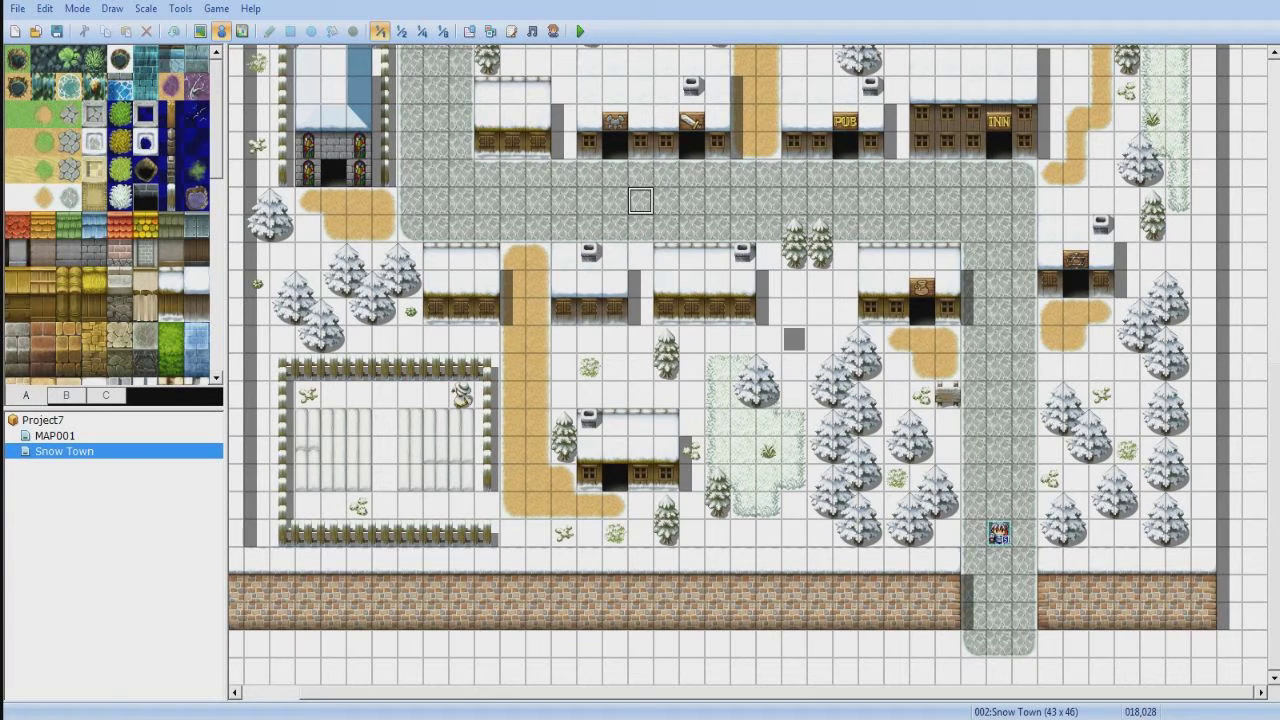
Playtest the Snow Town map with a new game and walk the hero north from the starting road through the town
click(580, 31)
click(579, 396)
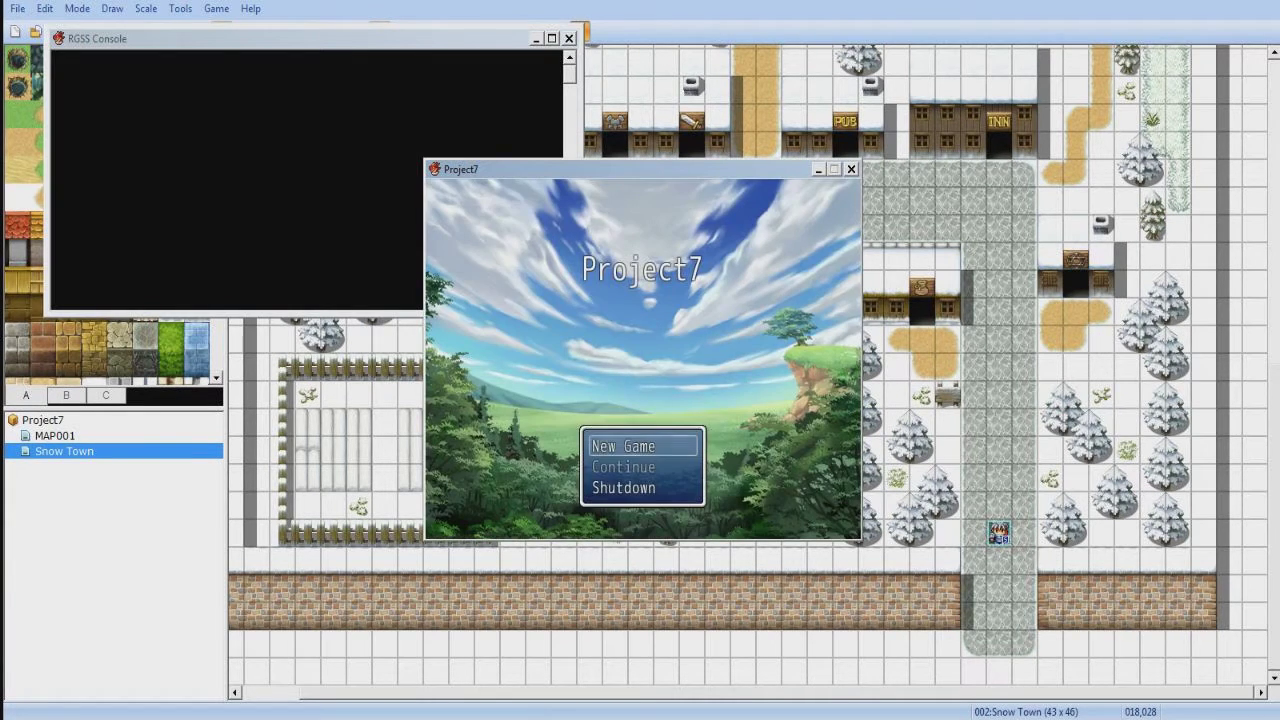
key(Return)
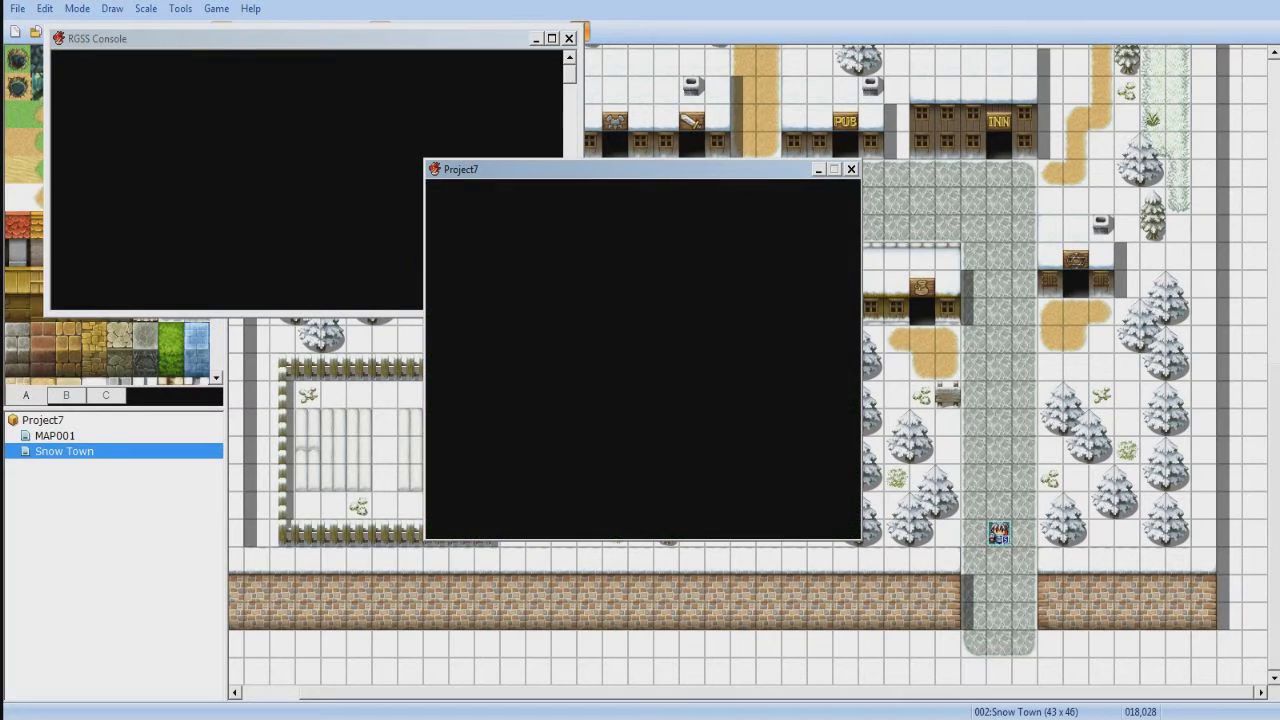
key(Up)
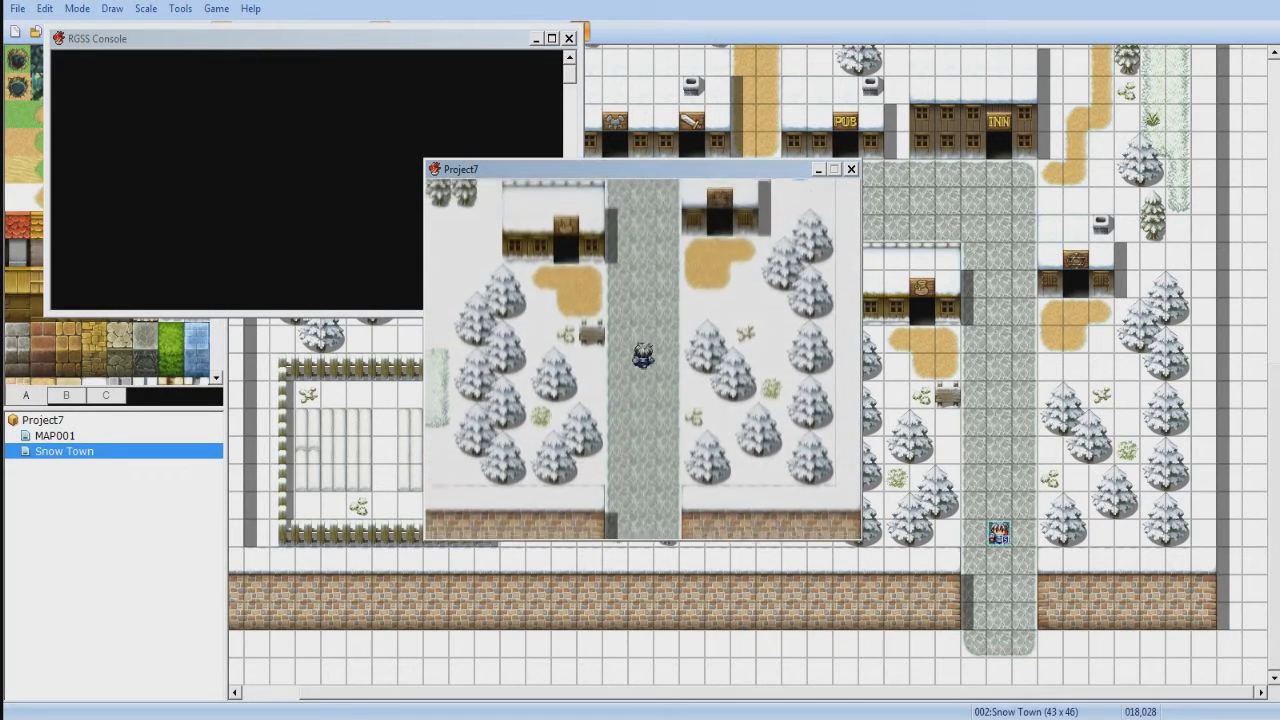
key(Up)
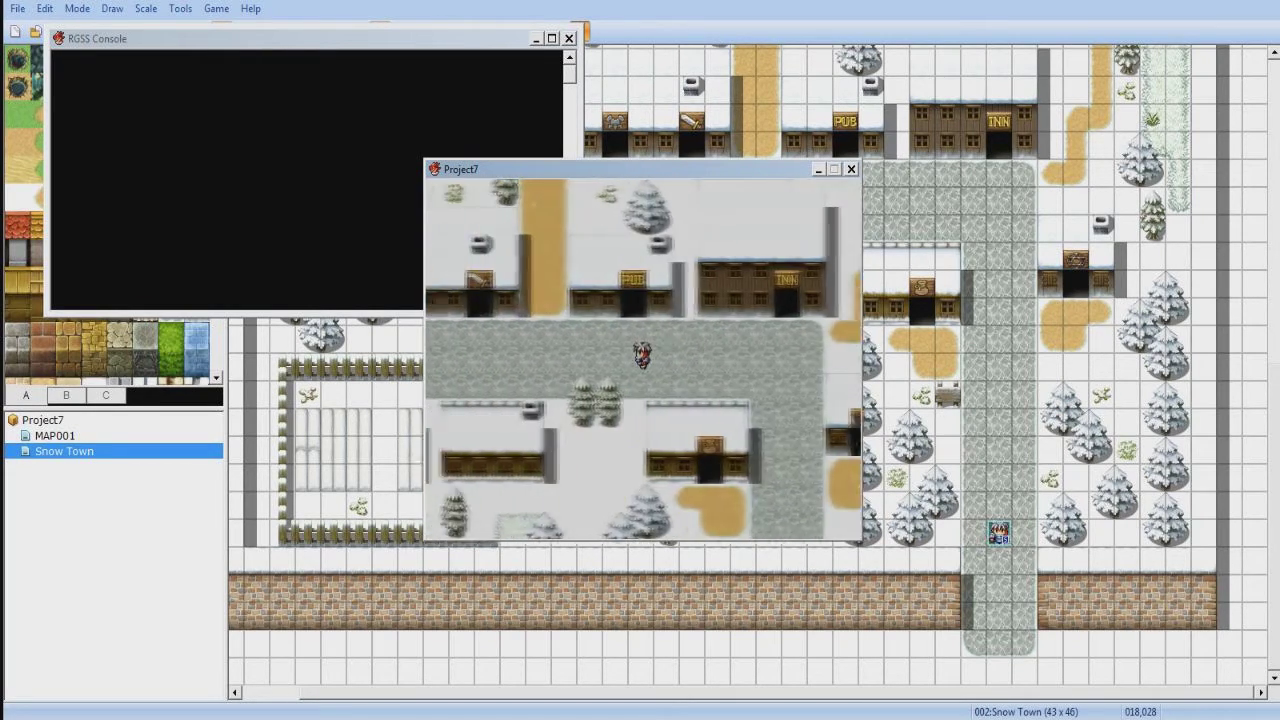
key(Up)
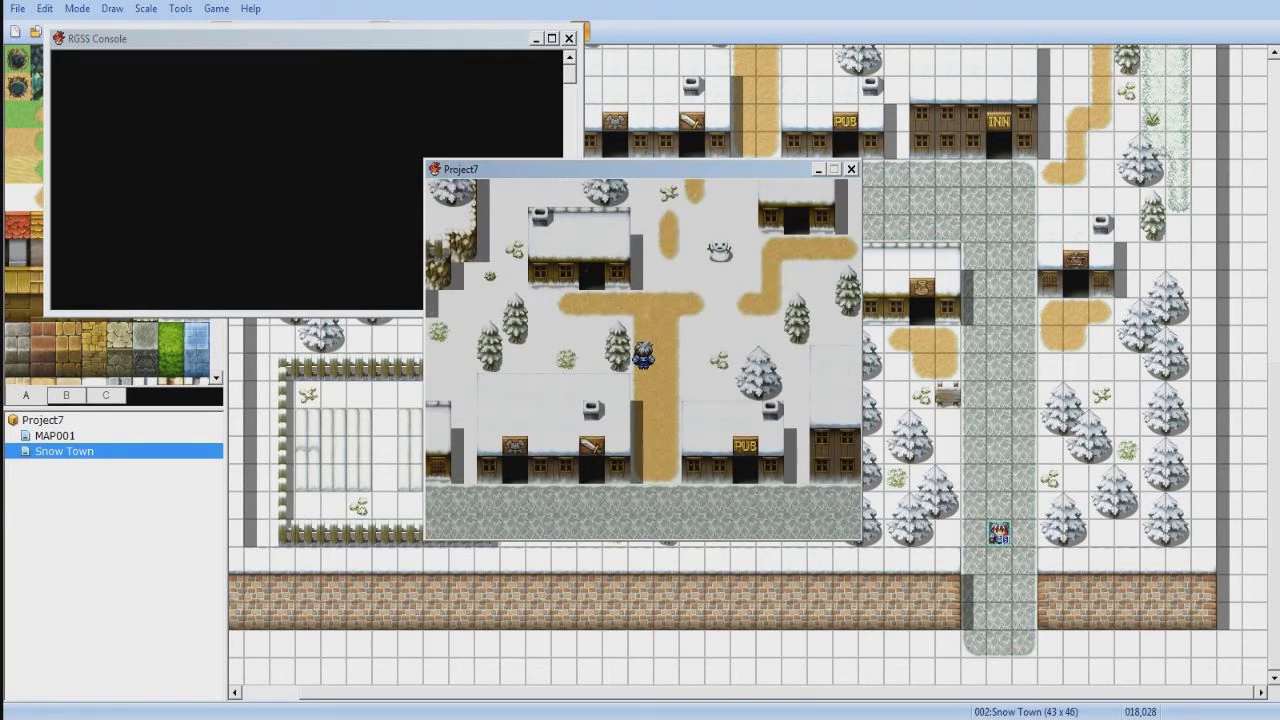
Walk the hero back south past the shops to the grass patch by the trees and end the playtest
key(Escape)
key(Escape)
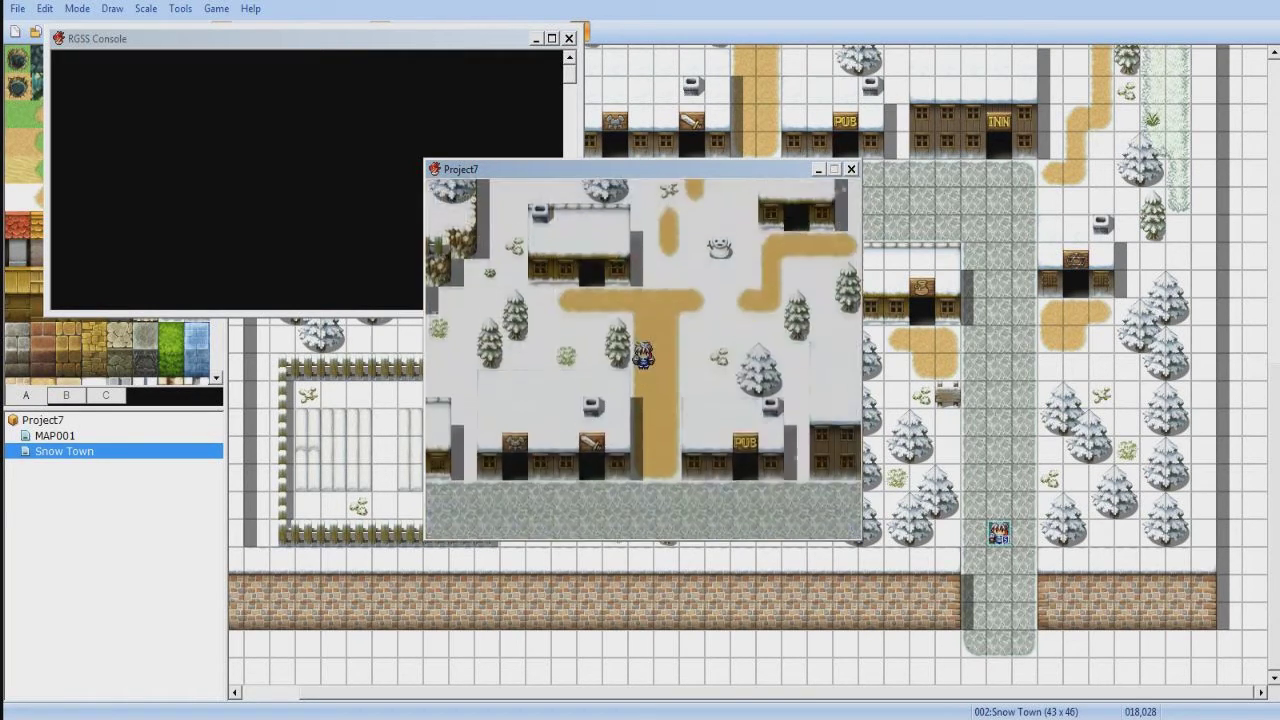
key(Down)
key(Escape)
key(Escape)
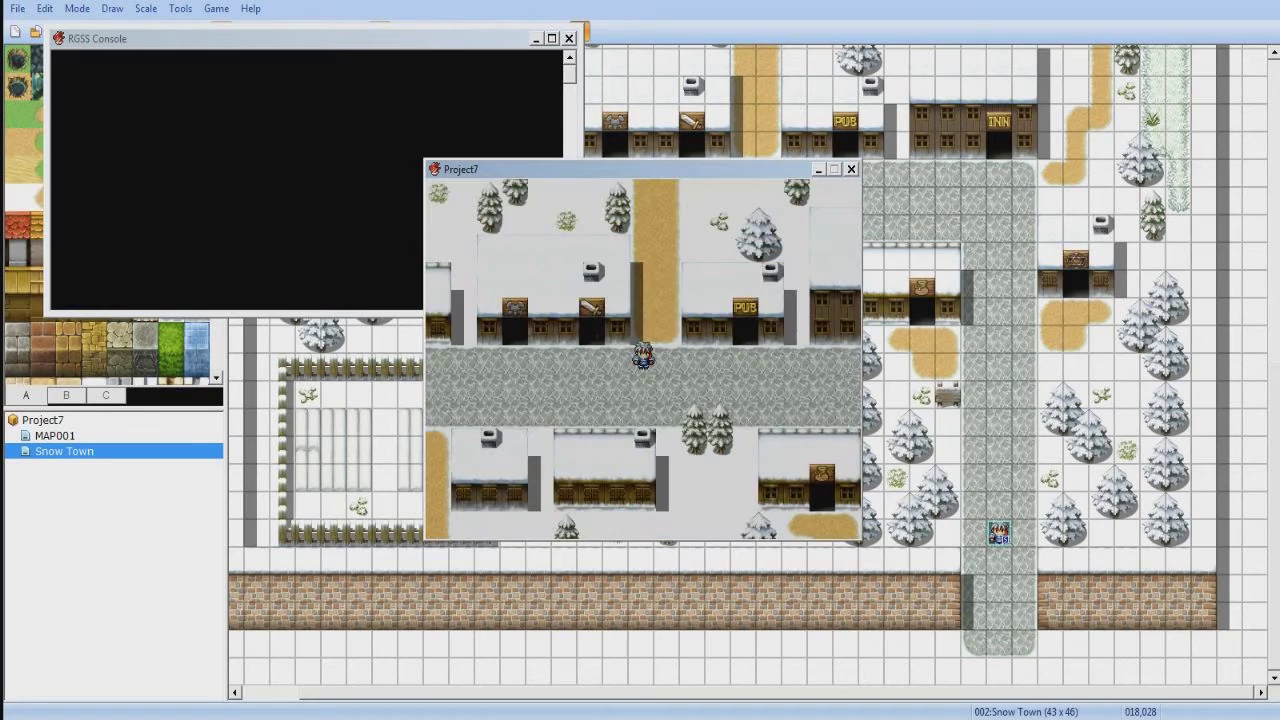
key(Escape)
key(Escape)
key(Down)
key(Down)
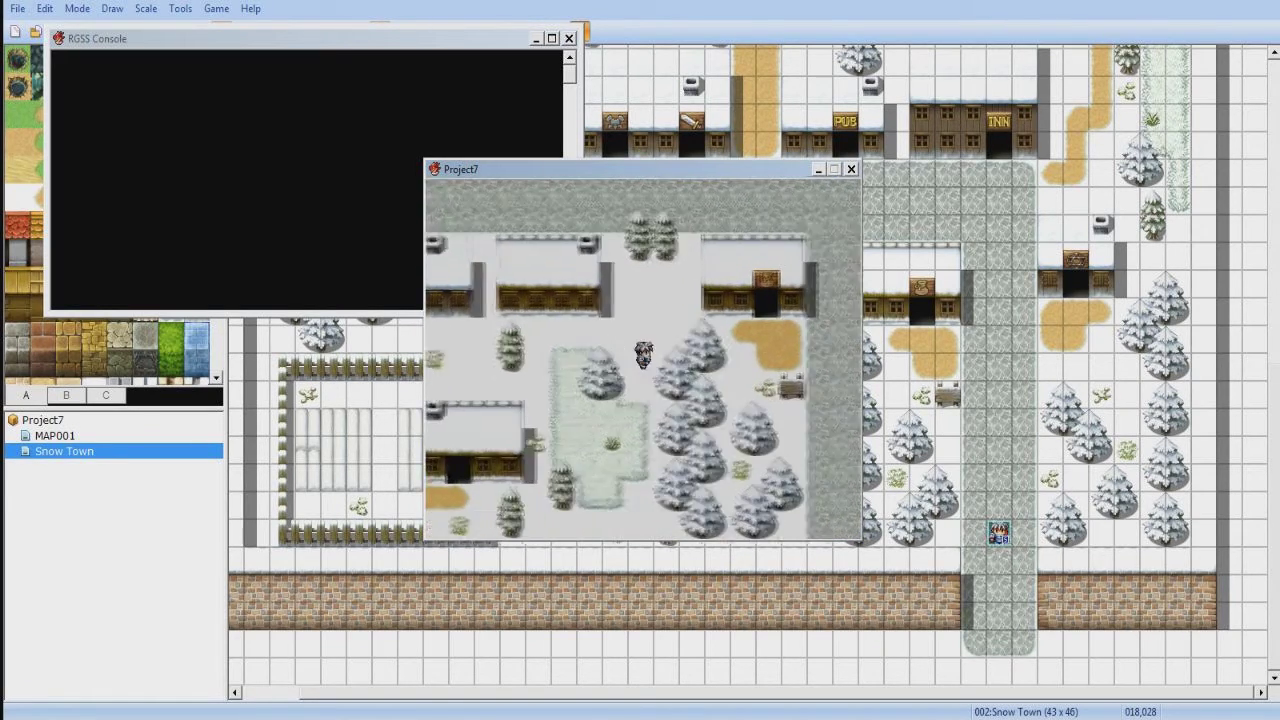
key(Down)
key(Left)
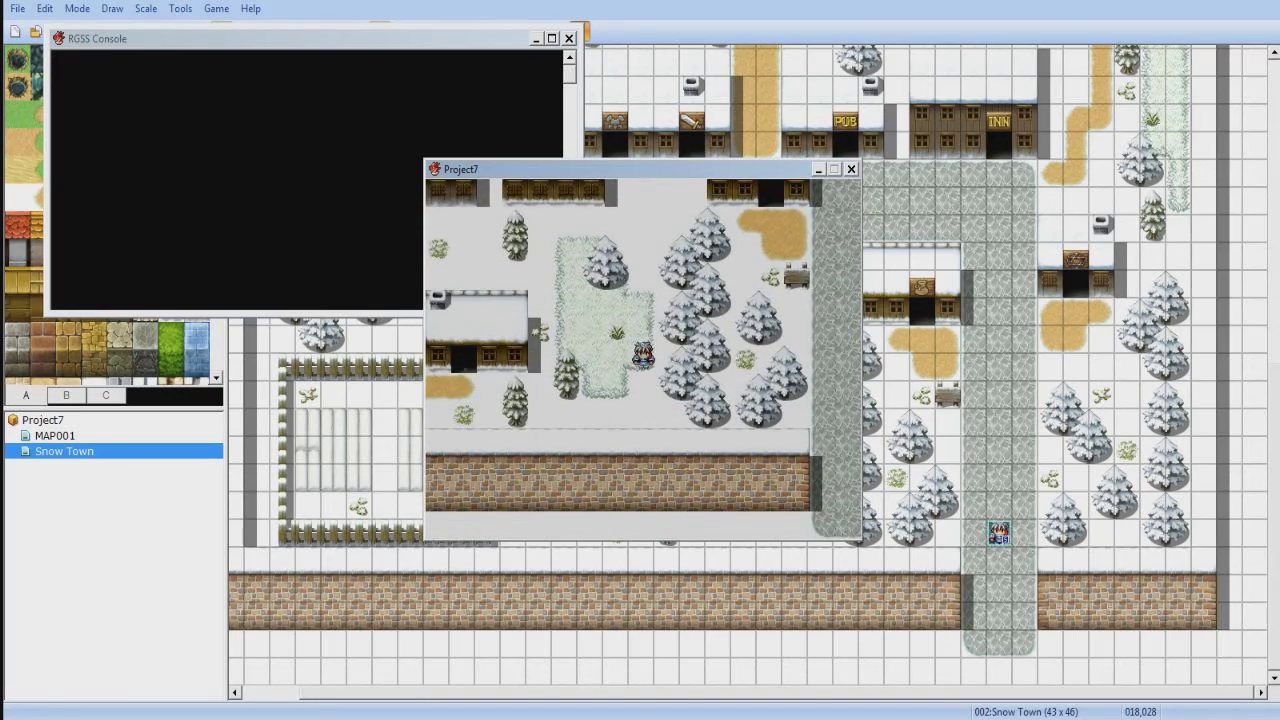
key(alt+F4)
Set the player's starting position on MAP001 to tile 008,007 of the island
click(55, 436)
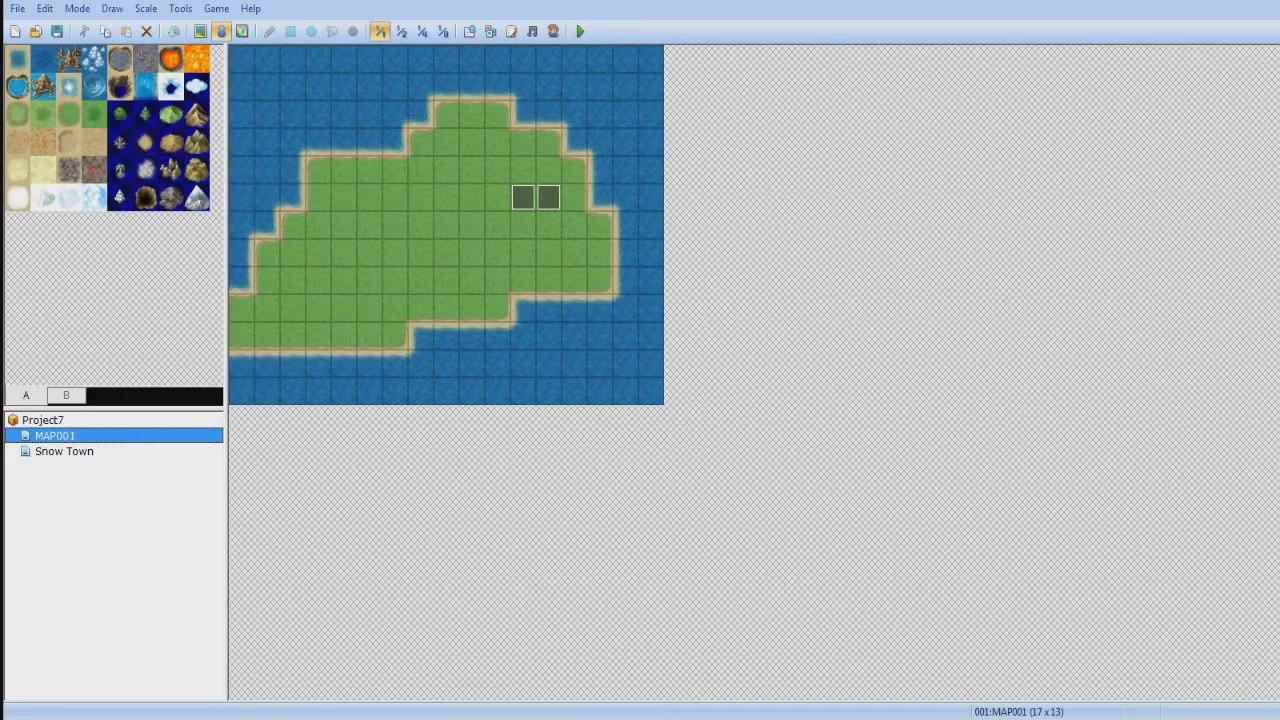
right_click(563, 298)
mouse_move(640, 427)
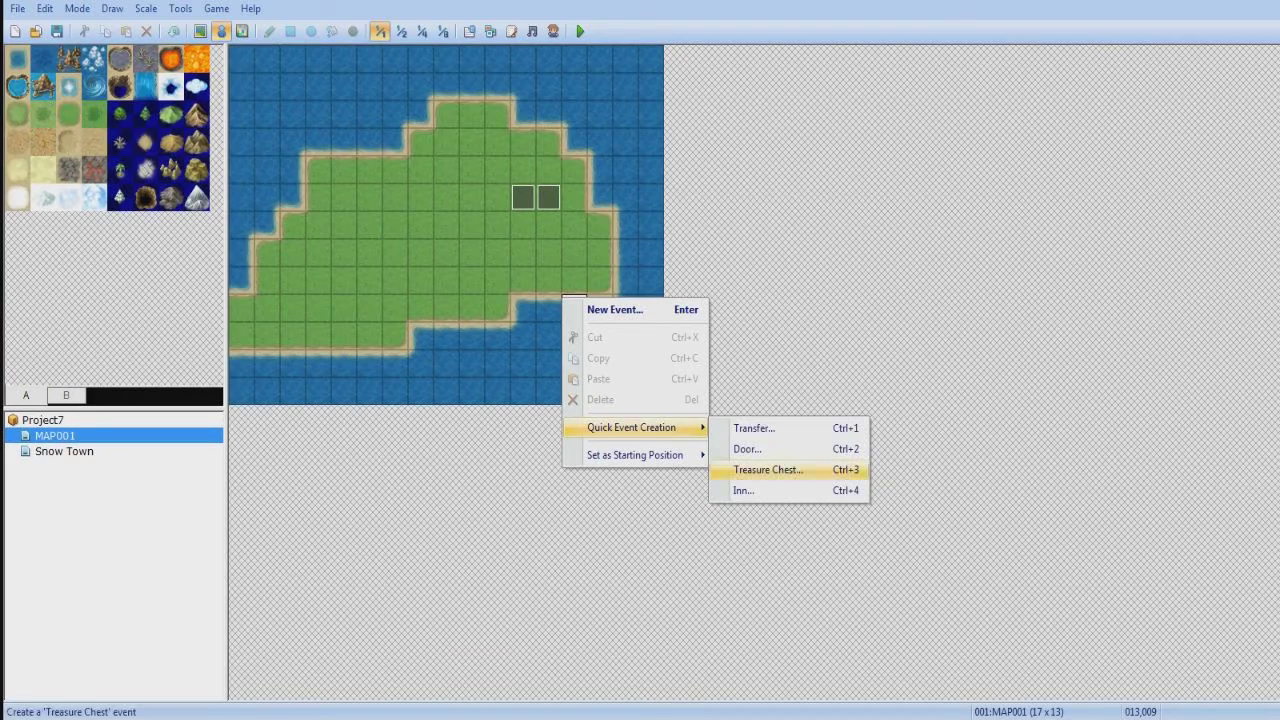
click(446, 230)
right_click(445, 250)
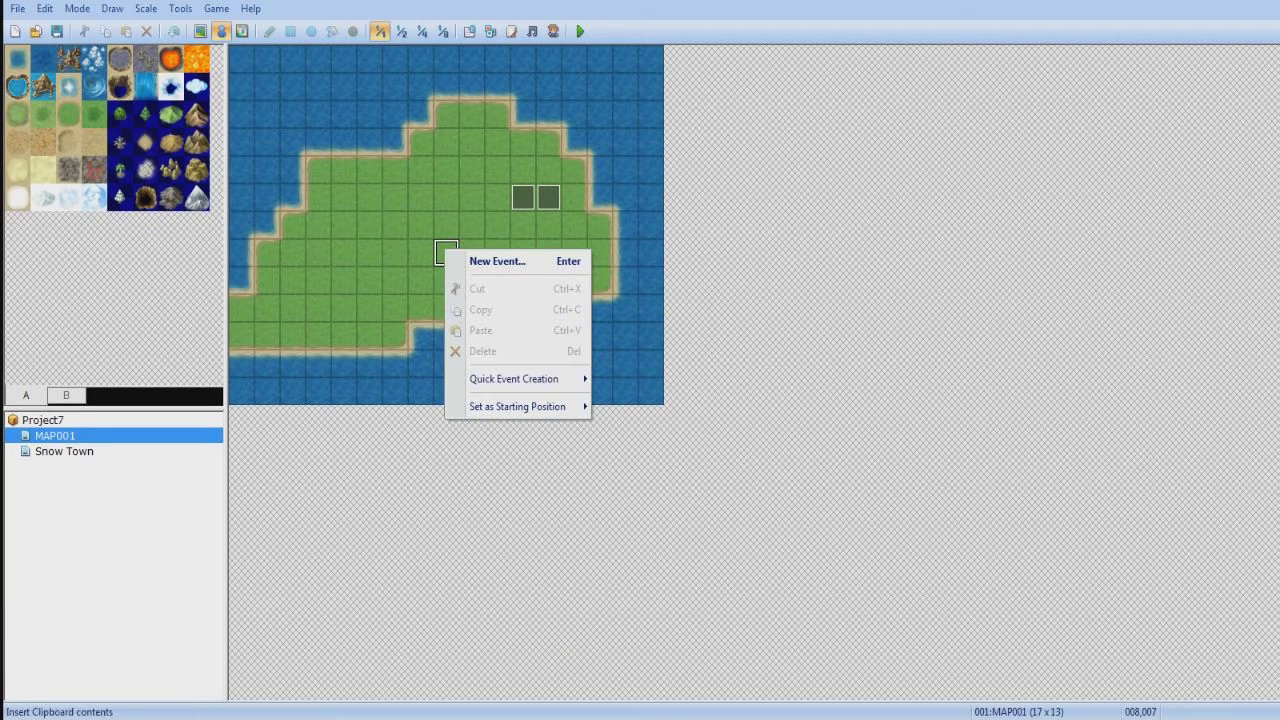
mouse_move(540, 406)
click(630, 406)
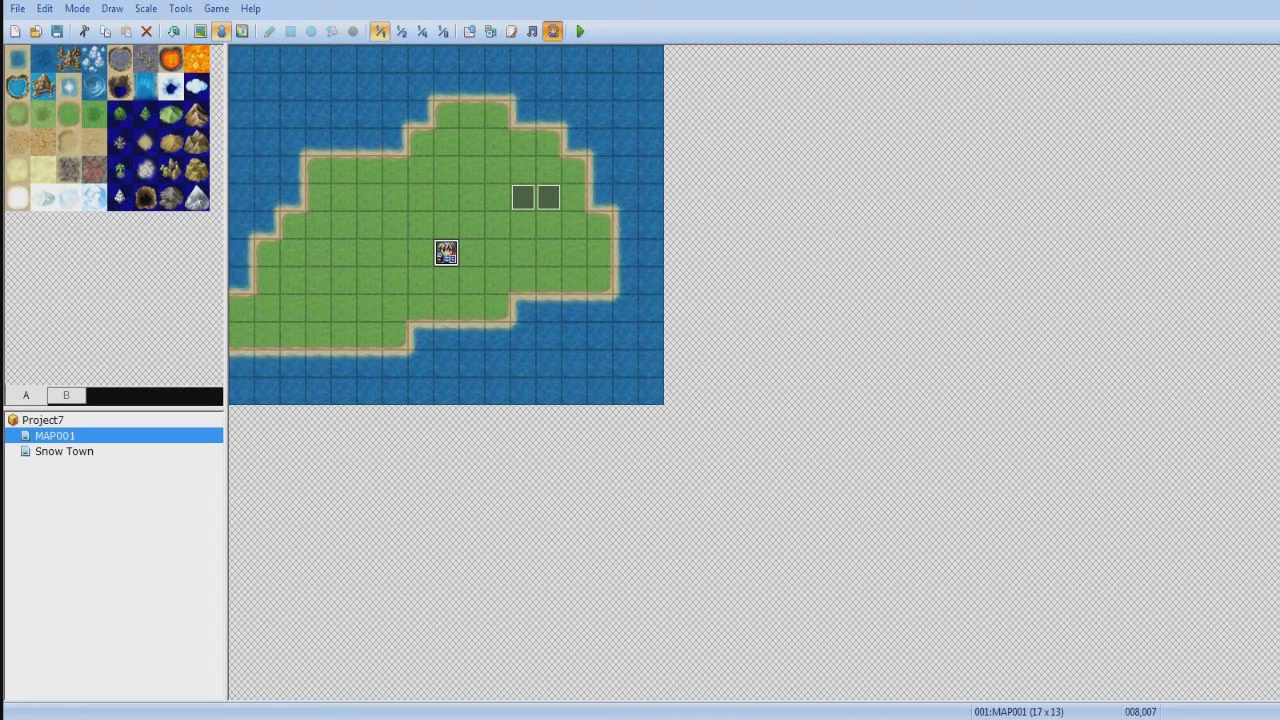
Playtest MAP001, walk the hero around the island to view its weather, and end the playtest
click(553, 31)
key(Escape)
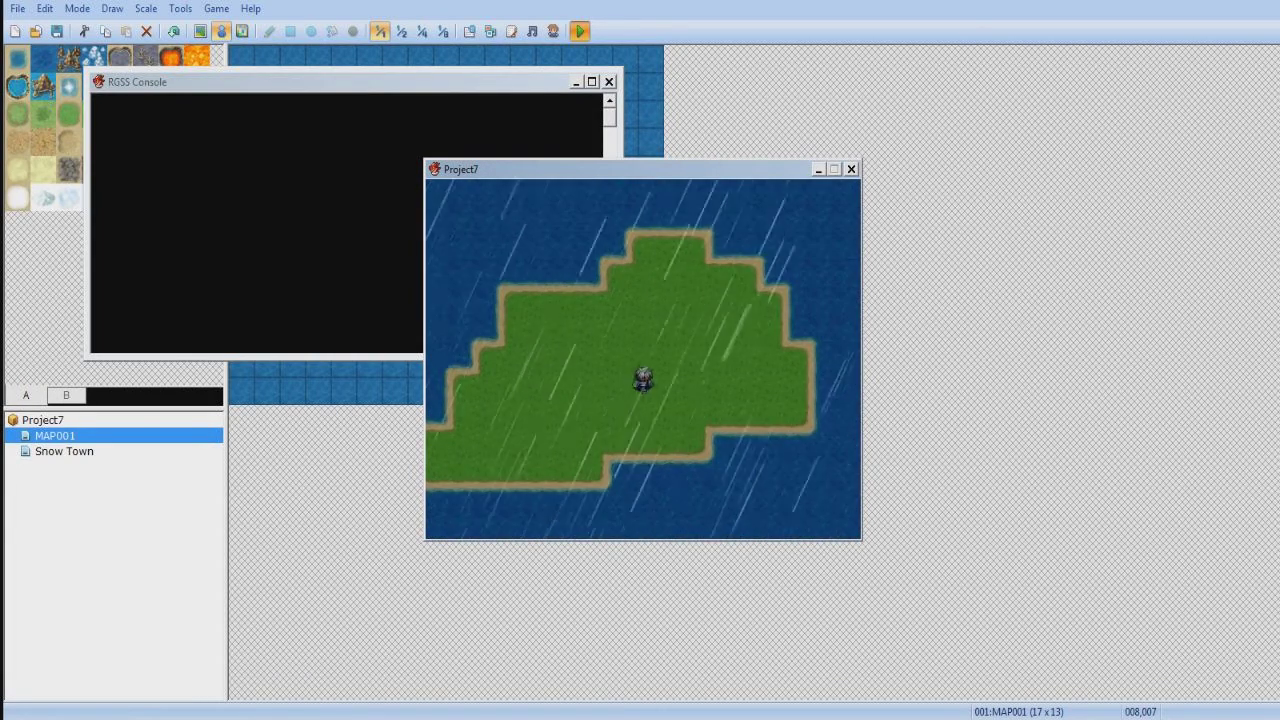
key(Up)
key(Down)
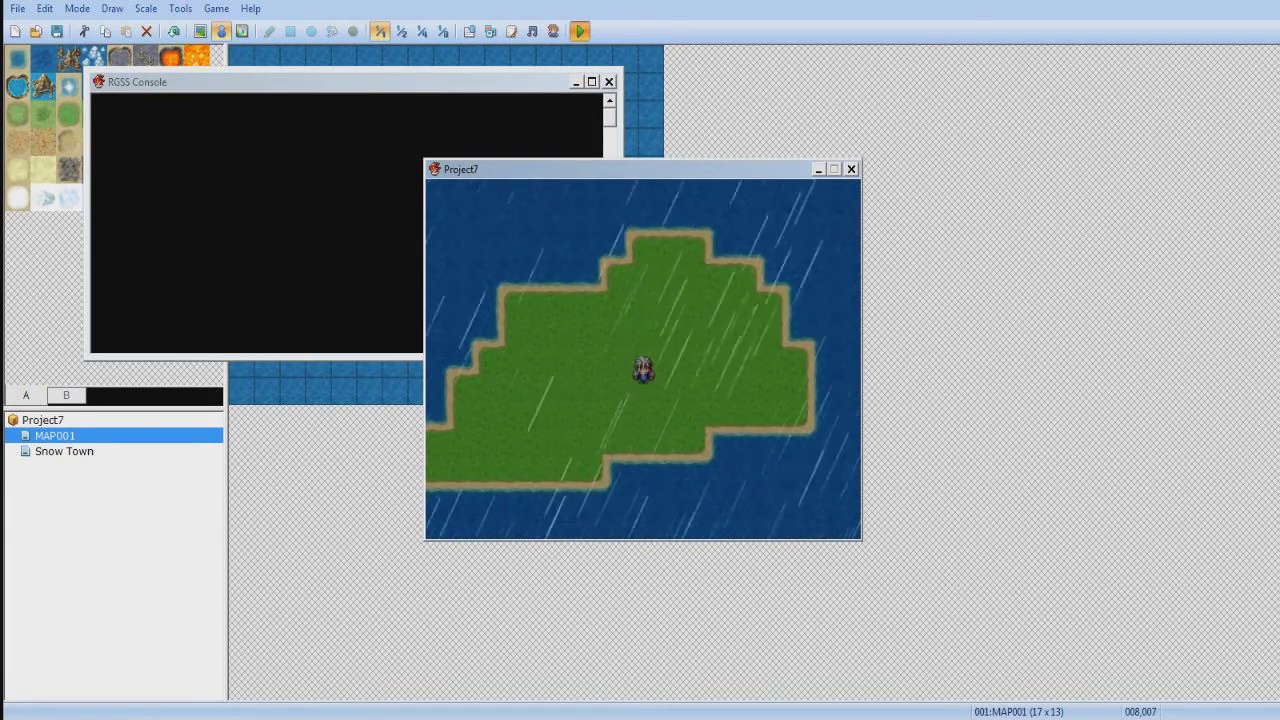
key(Down)
key(Up)
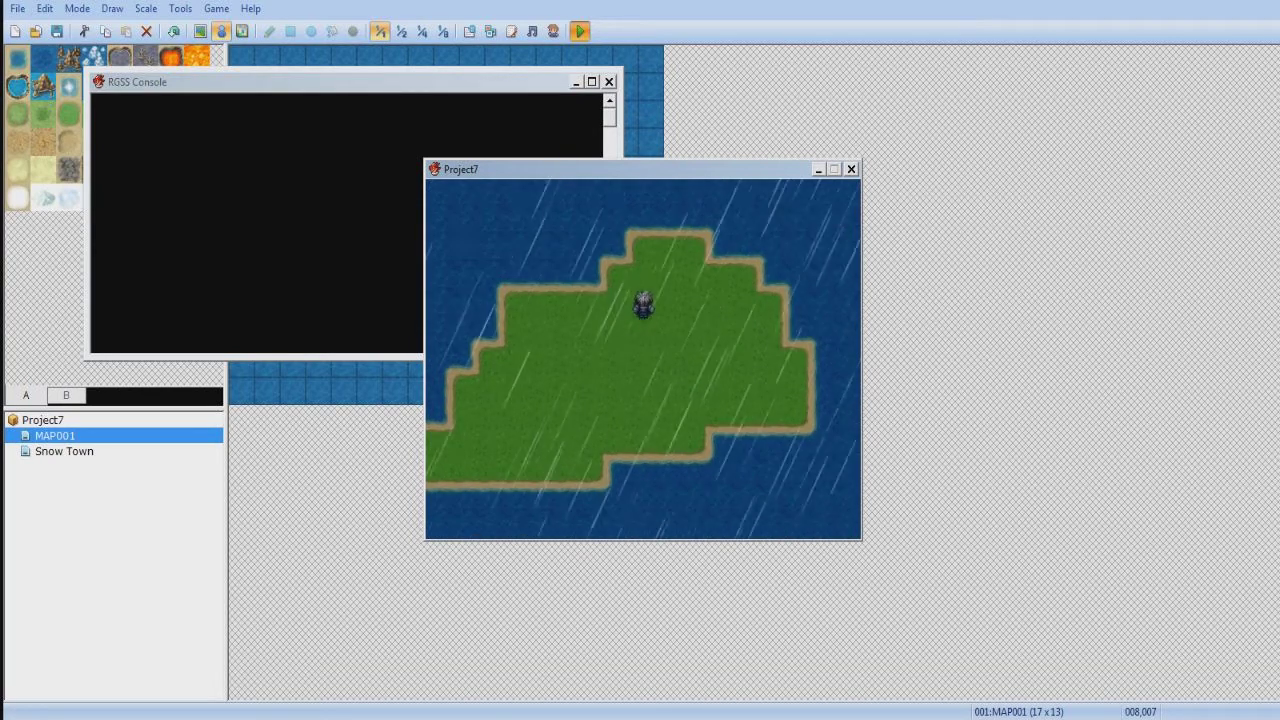
key(Down)
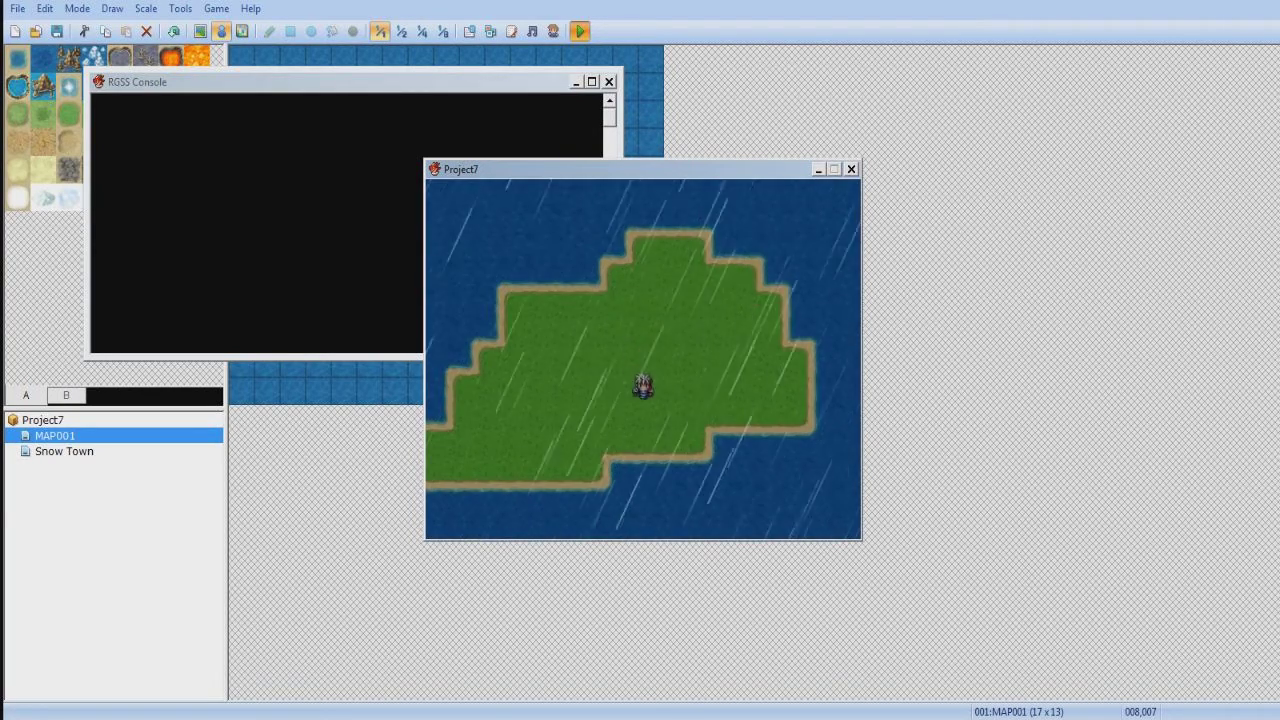
key(Right)
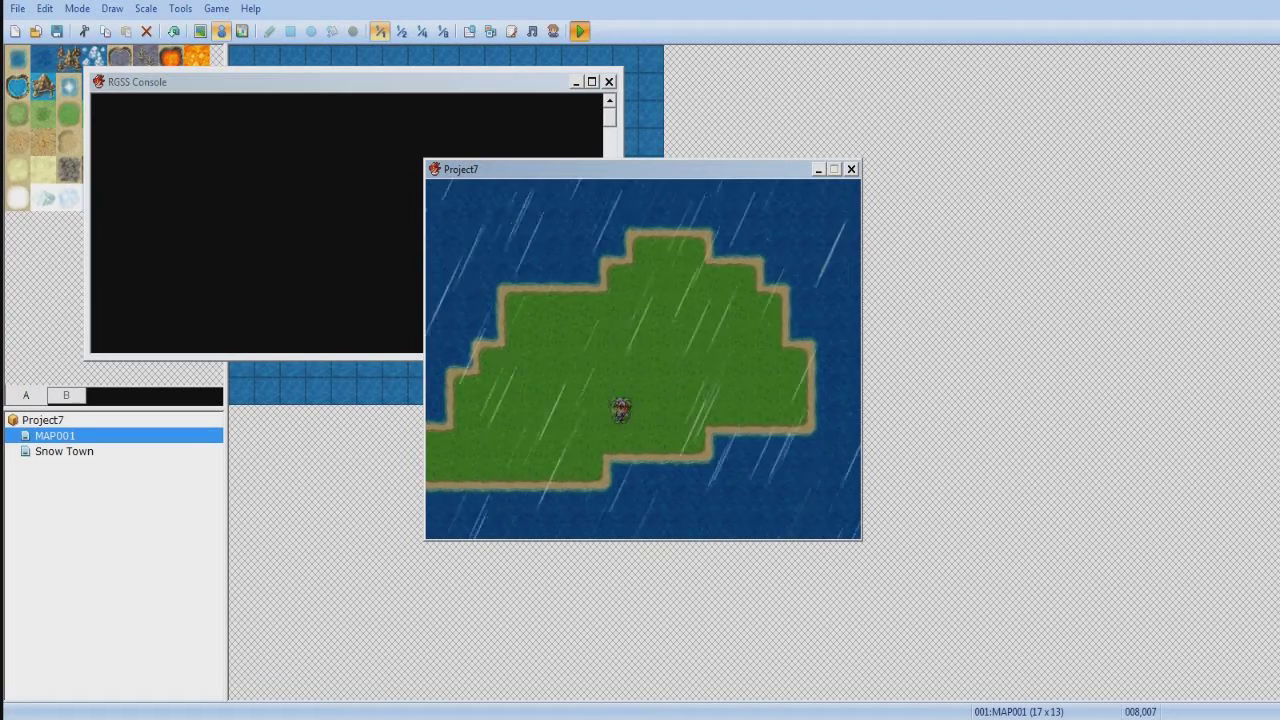
key(Left)
key(Right)
key(Up)
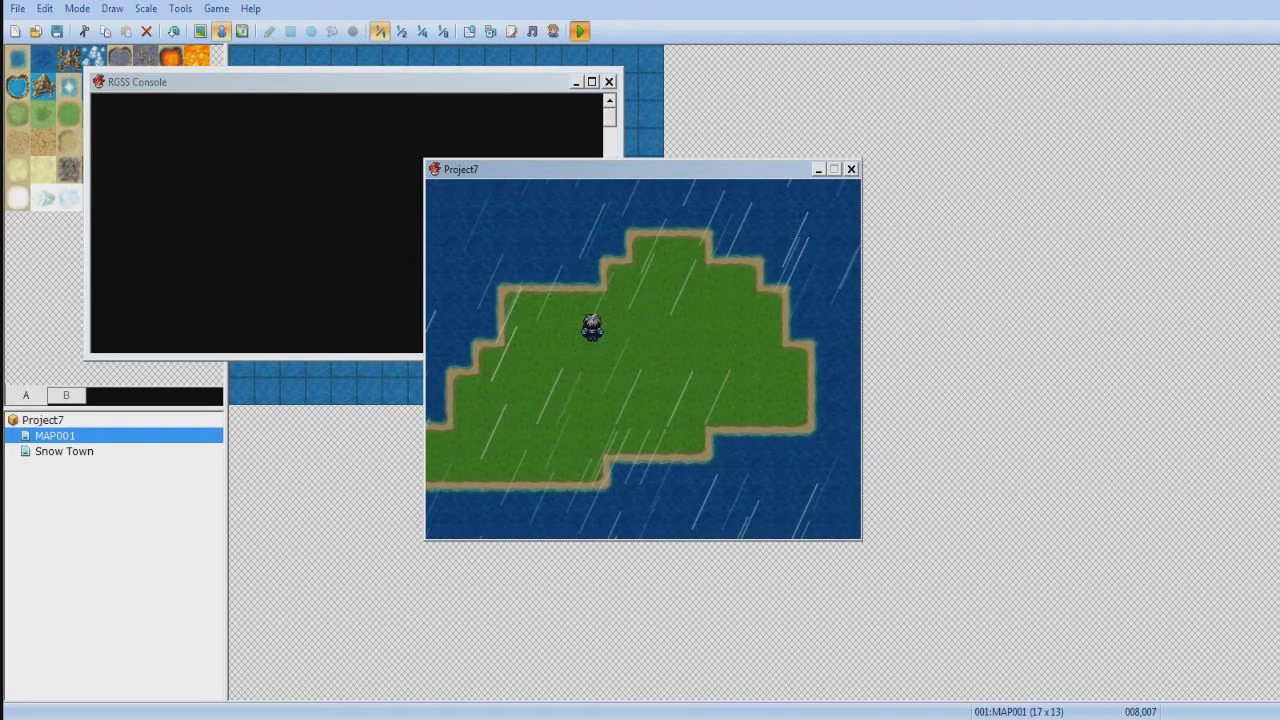
key(alt+F4)
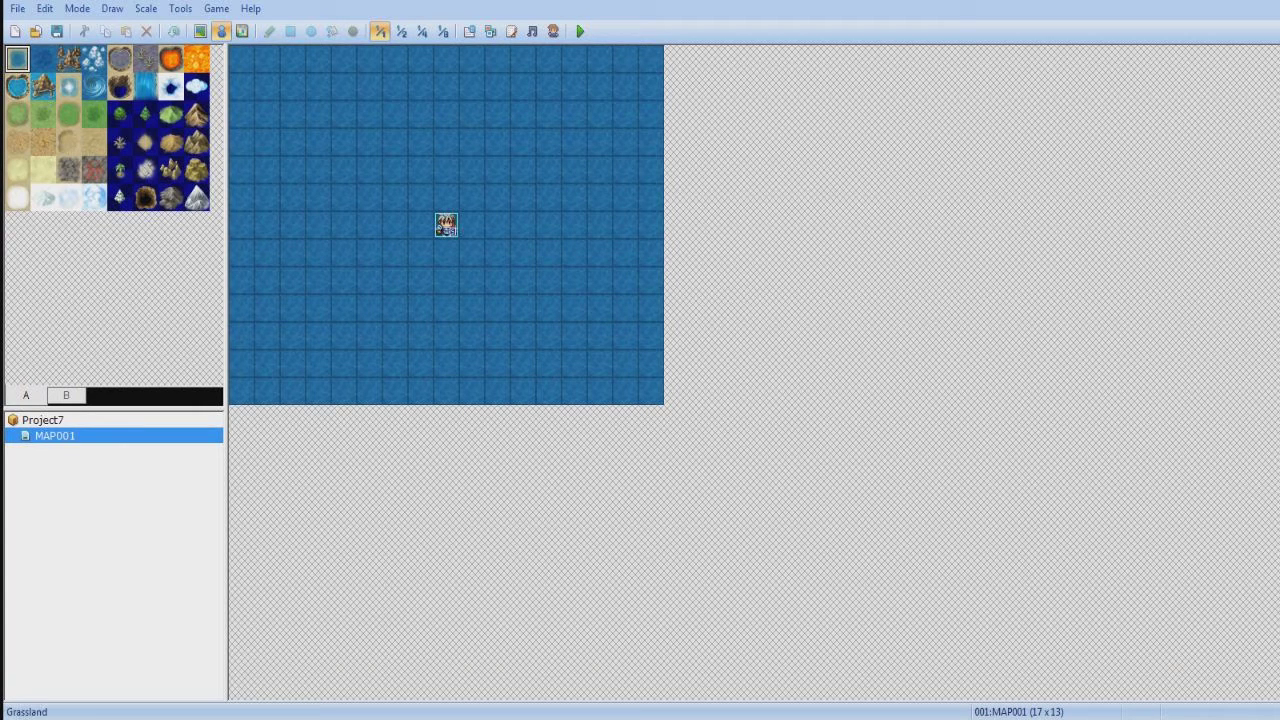
Paint a large freehand grass island on MAP001's ocean, surrounding the starting position and reaching the map's west edge
click(17, 114)
click(69, 114)
click(201, 31)
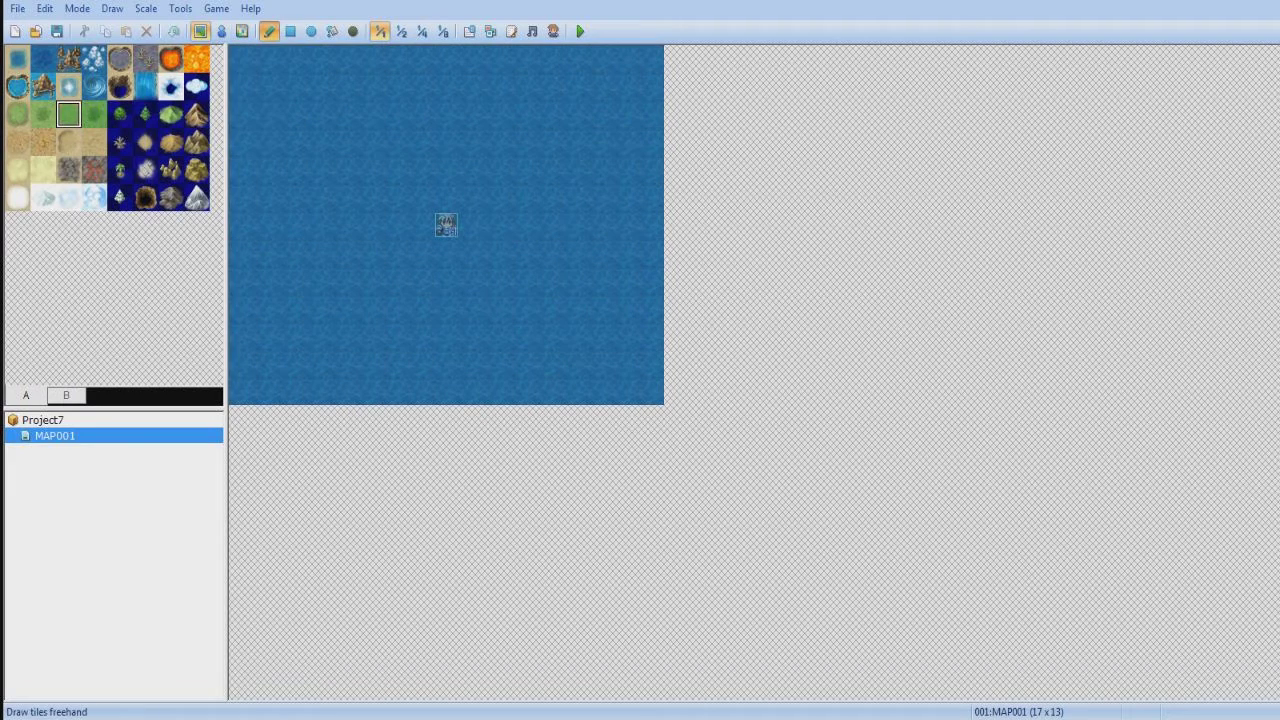
mouse_move(394, 194)
mouse_down()
mouse_move(443, 194)
mouse_move(391, 189)
mouse_move(420, 197)
mouse_move(430, 240)
mouse_move(366, 200)
mouse_move(329, 271)
mouse_move(471, 307)
mouse_move(497, 224)
mouse_move(369, 196)
mouse_move(549, 252)
mouse_move(472, 308)
mouse_up()
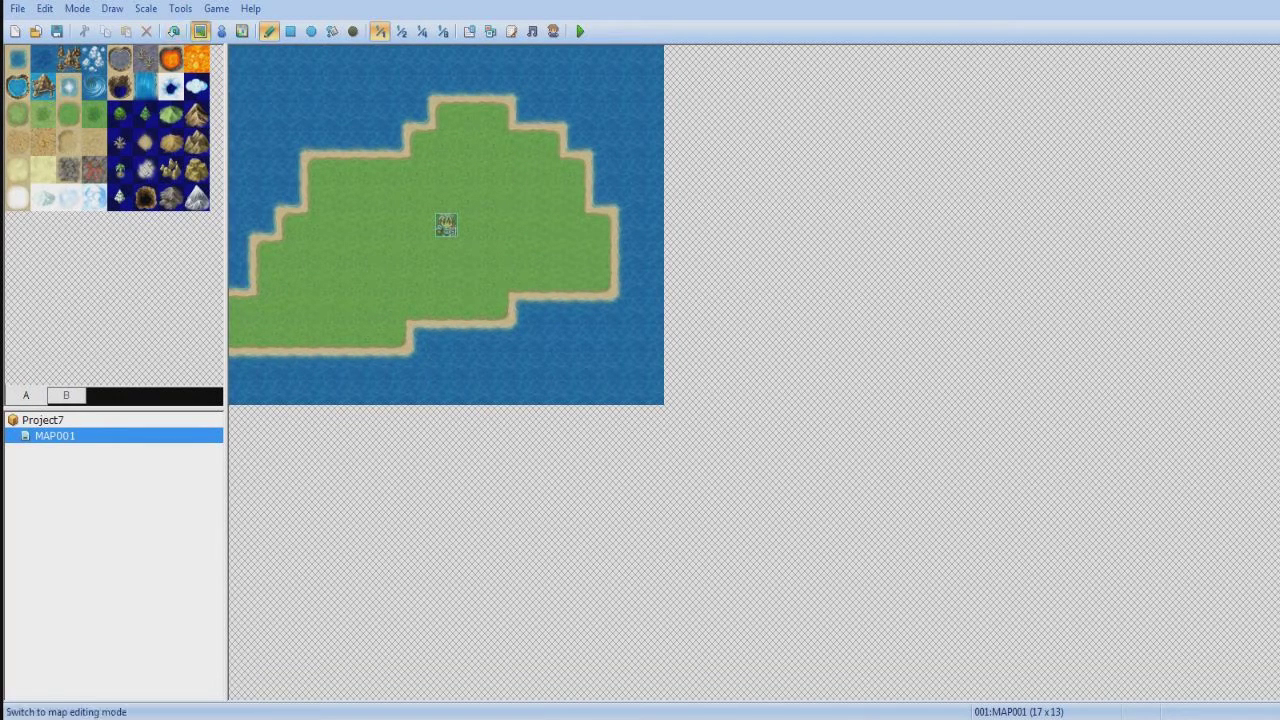
Create a new event at tile 011,005 on the island with its trigger set to Parallel Process
click(222, 32)
double_click(523, 196)
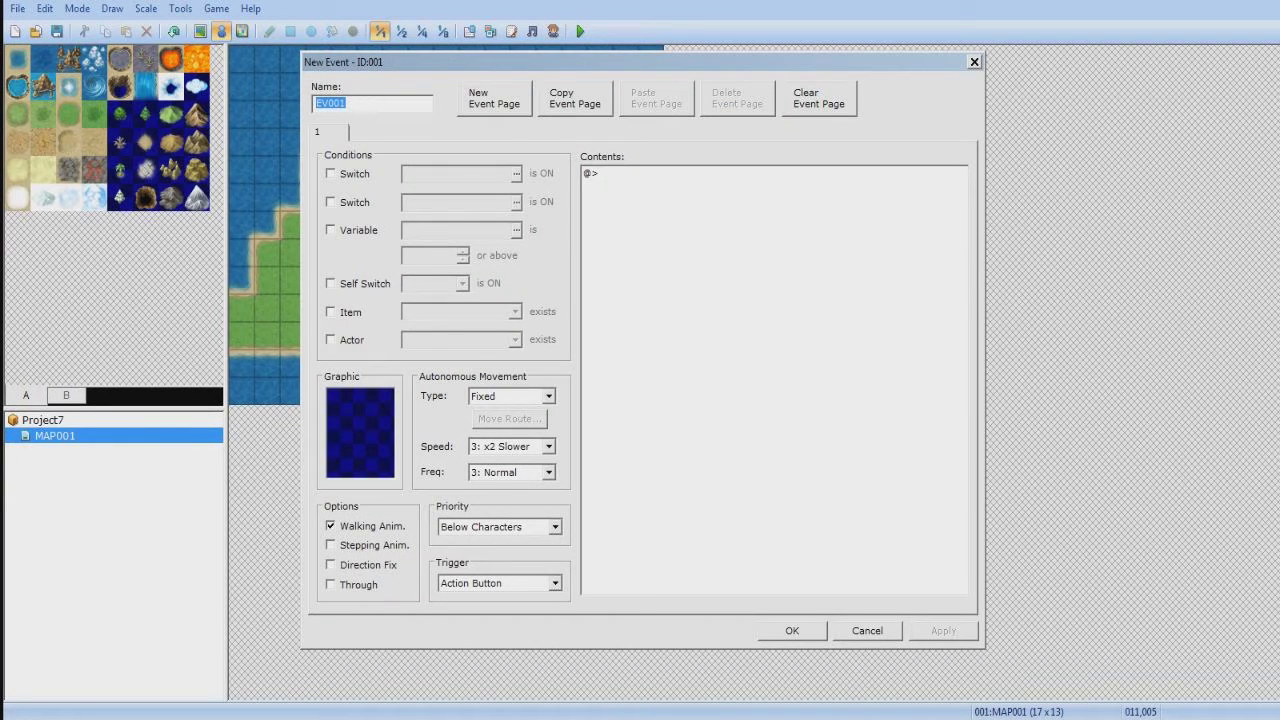
click(500, 583)
click(490, 643)
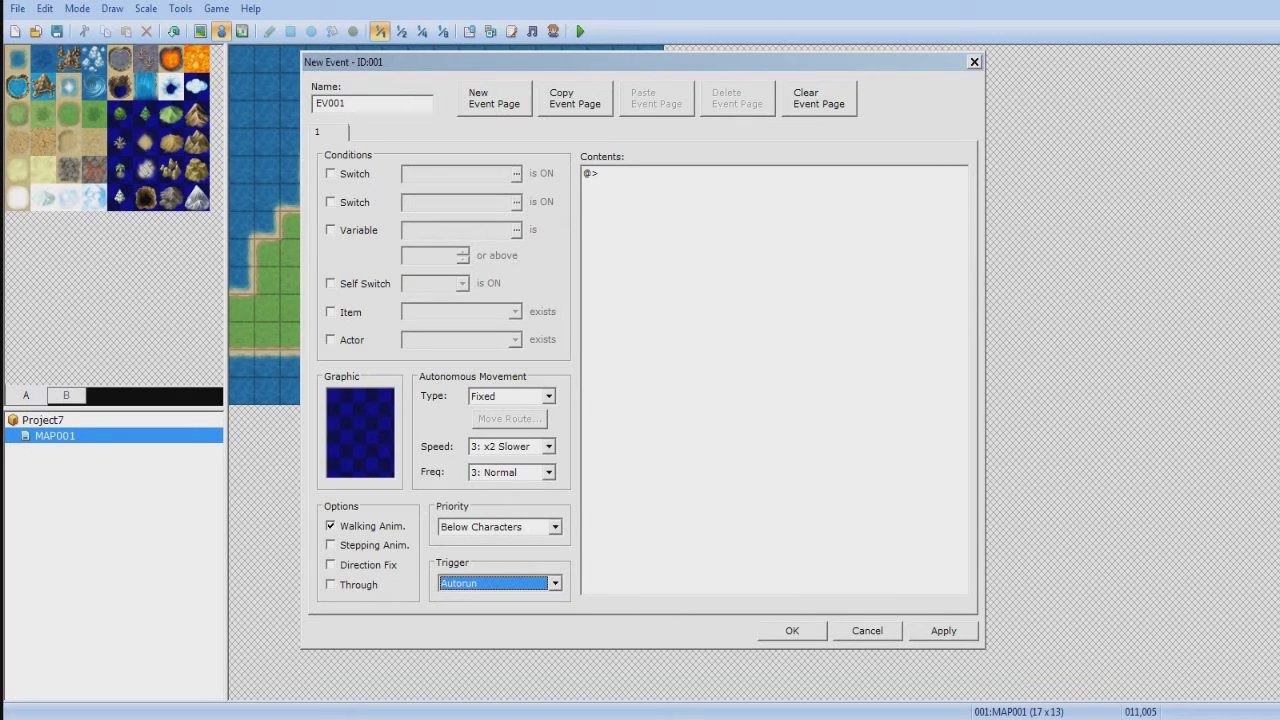
click(500, 583)
click(490, 653)
Add a Set Weather Effects command with Rain at power 1 over 0 frames, waiting for completion, and save the event
click(680, 173)
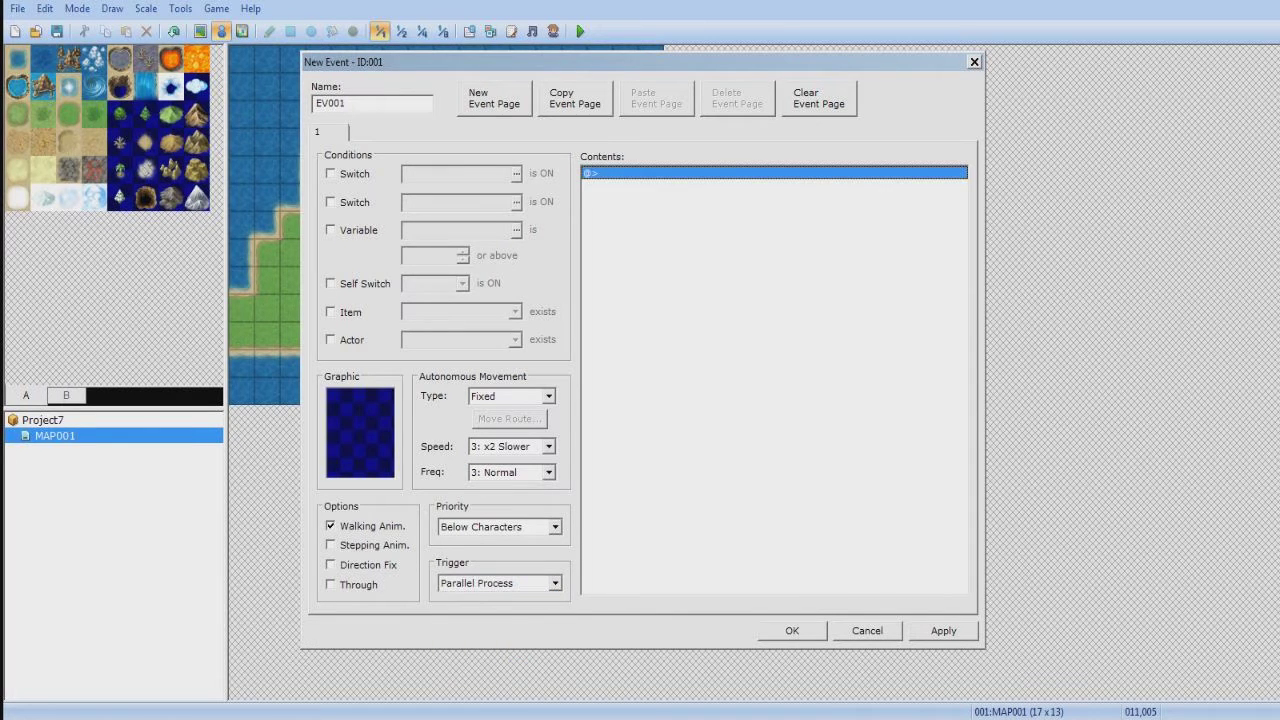
double_click(680, 173)
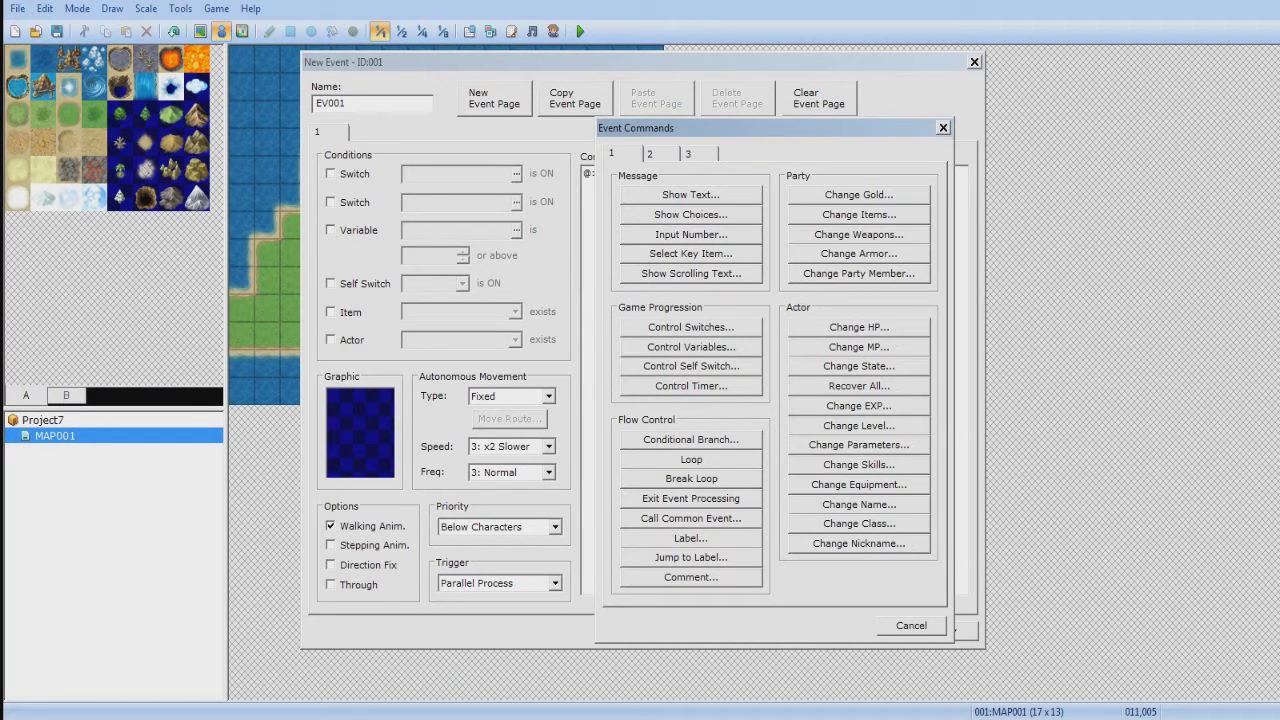
click(650, 154)
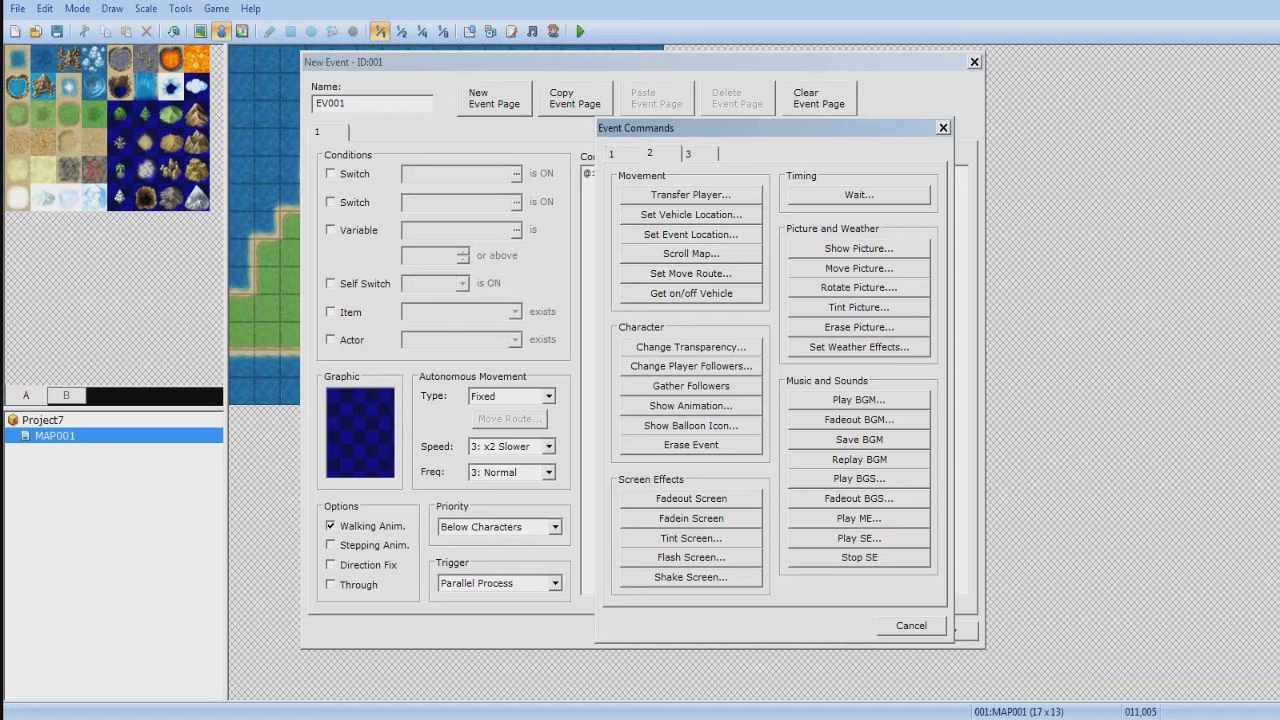
click(859, 347)
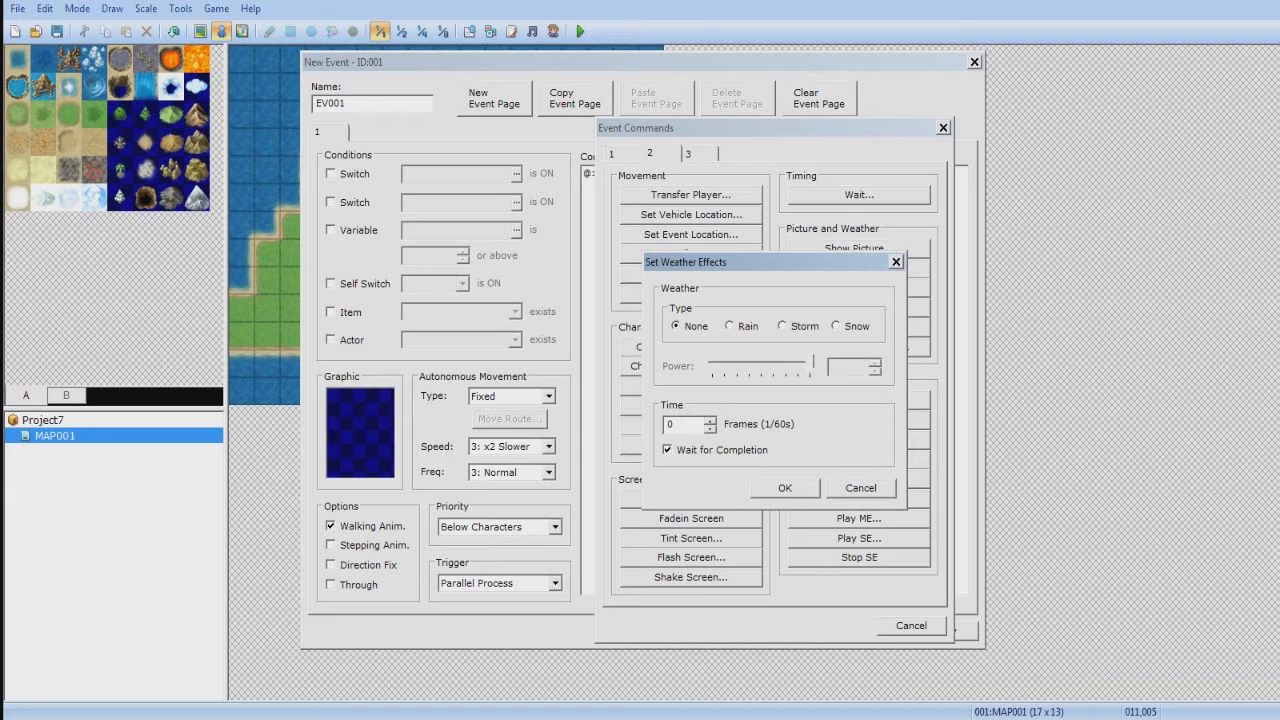
click(730, 326)
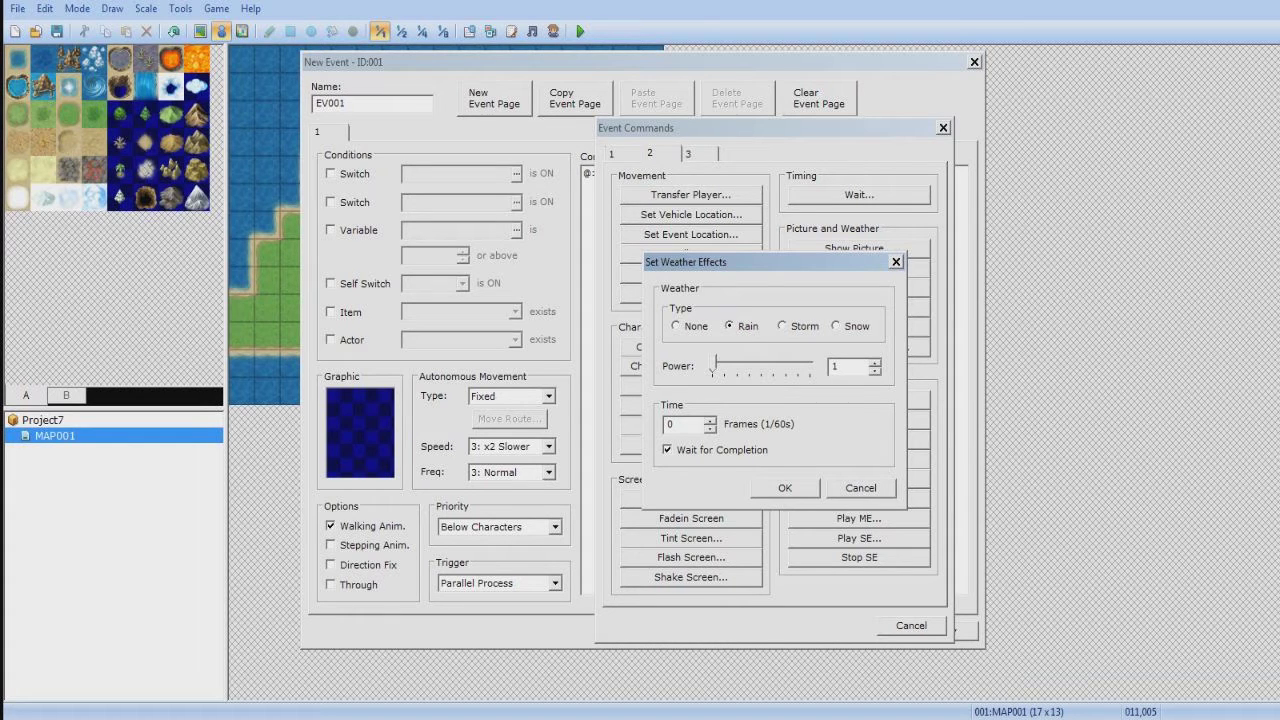
click(785, 488)
click(808, 629)
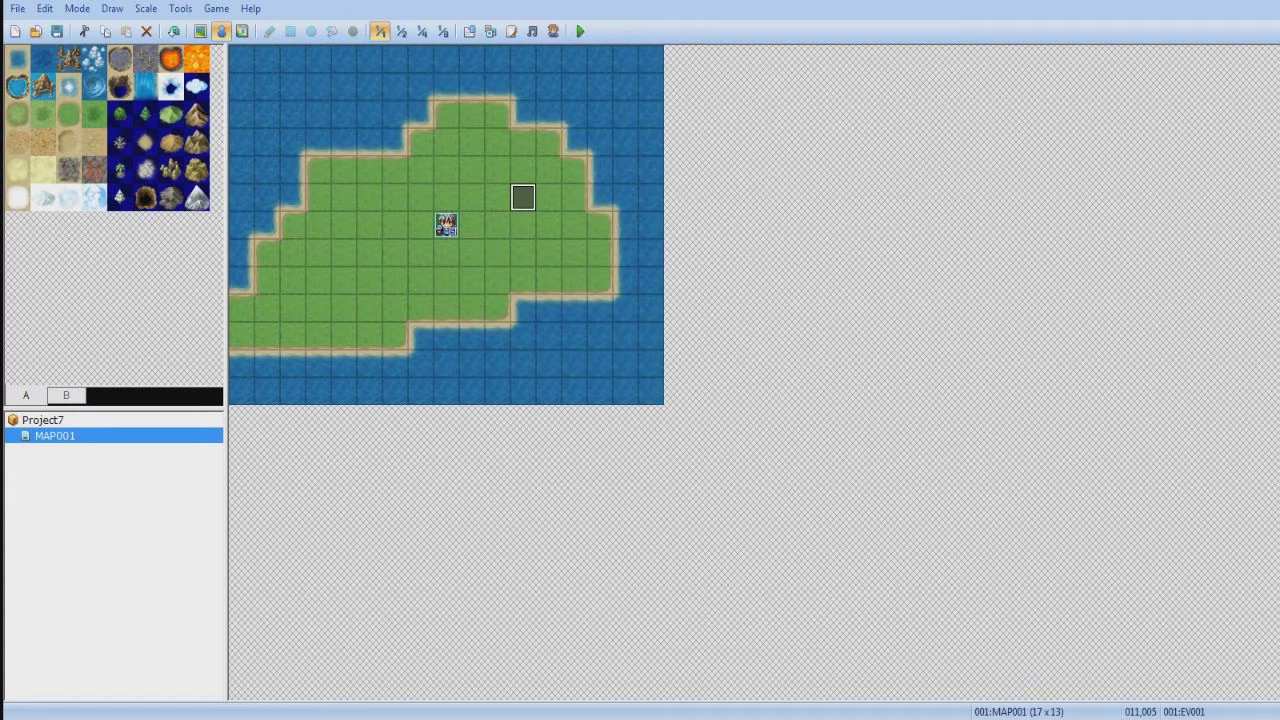
Playtest MAP001 with a new game to check the rain effect, and end the playtest
click(579, 31)
click(580, 395)
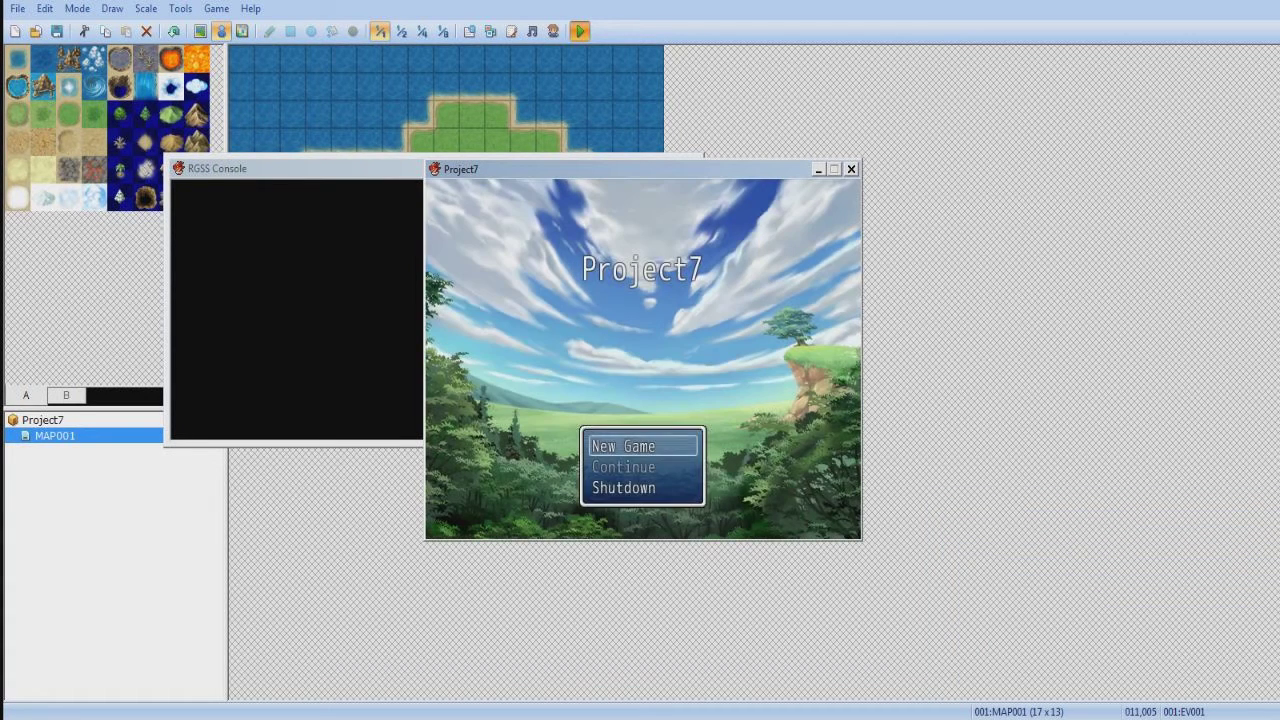
key(Return)
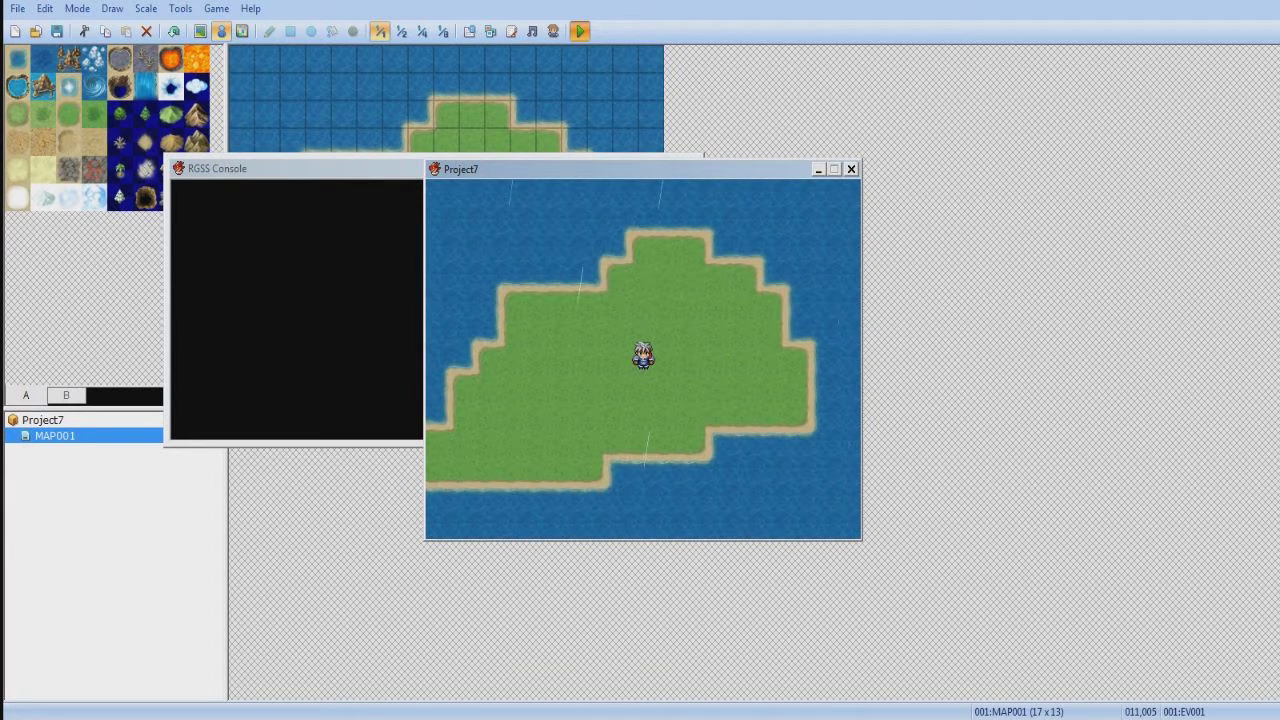
key(alt+F4)
Add an Erase Event command after the weather command in the rain event at tile 011,005
key(Return)
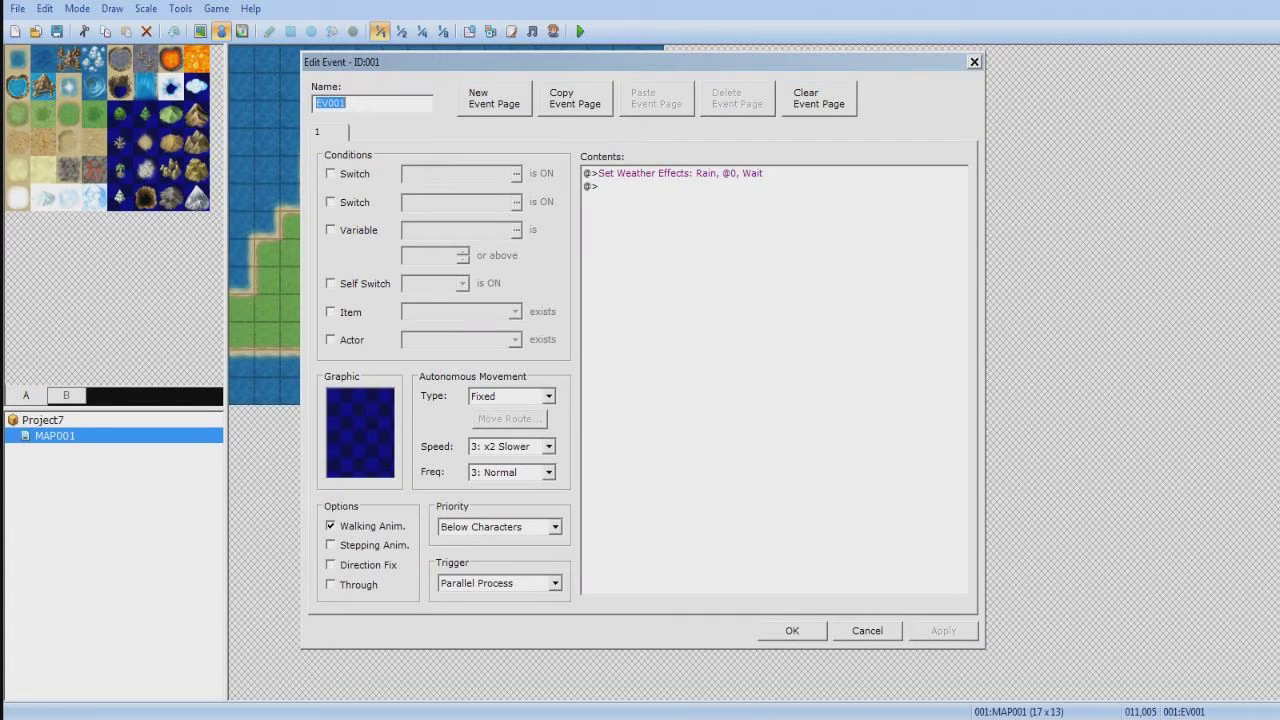
click(680, 173)
double_click(680, 187)
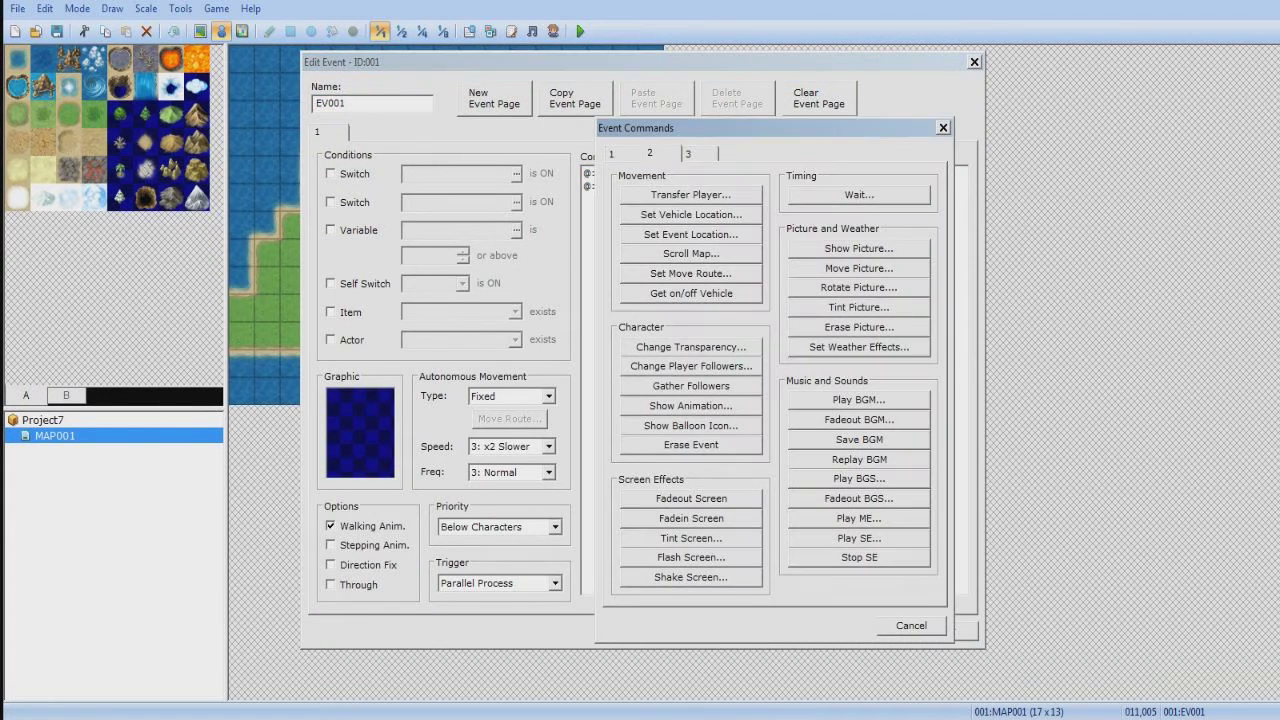
click(691, 444)
click(680, 173)
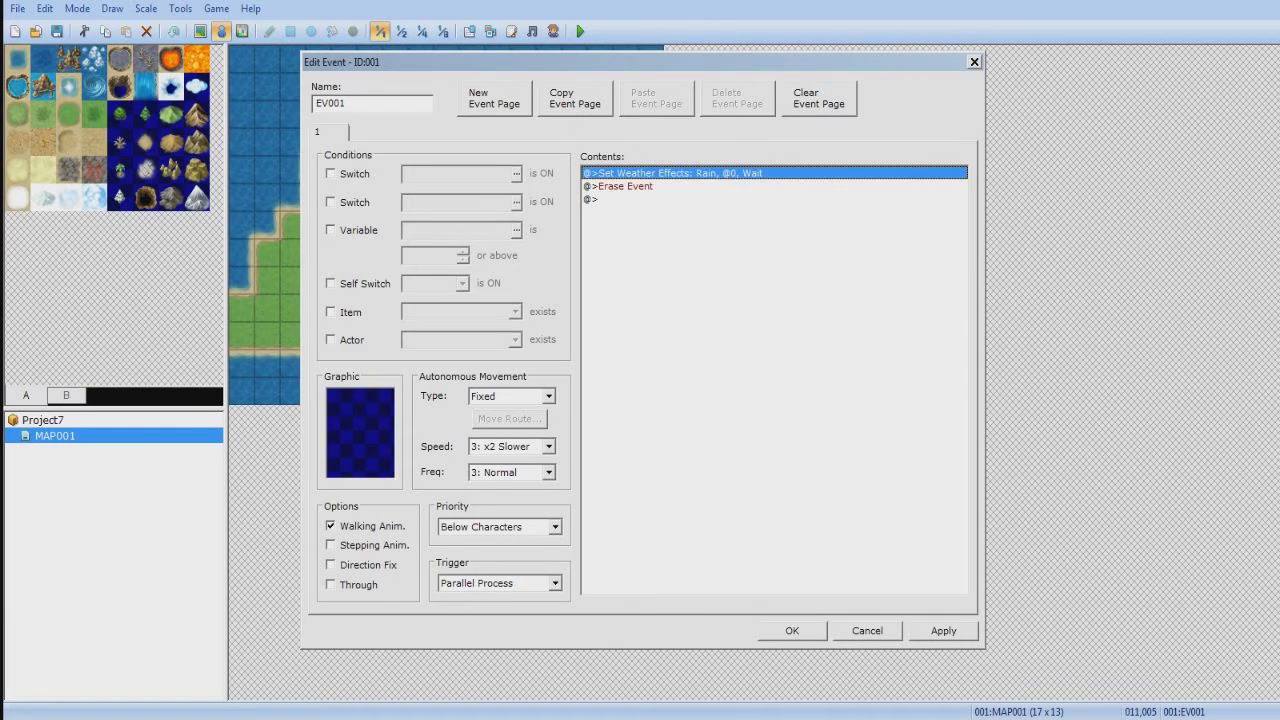
Raise the rain's power in the weather command of the event at tile 011,005, and save the event
right_click(658, 174)
click(700, 203)
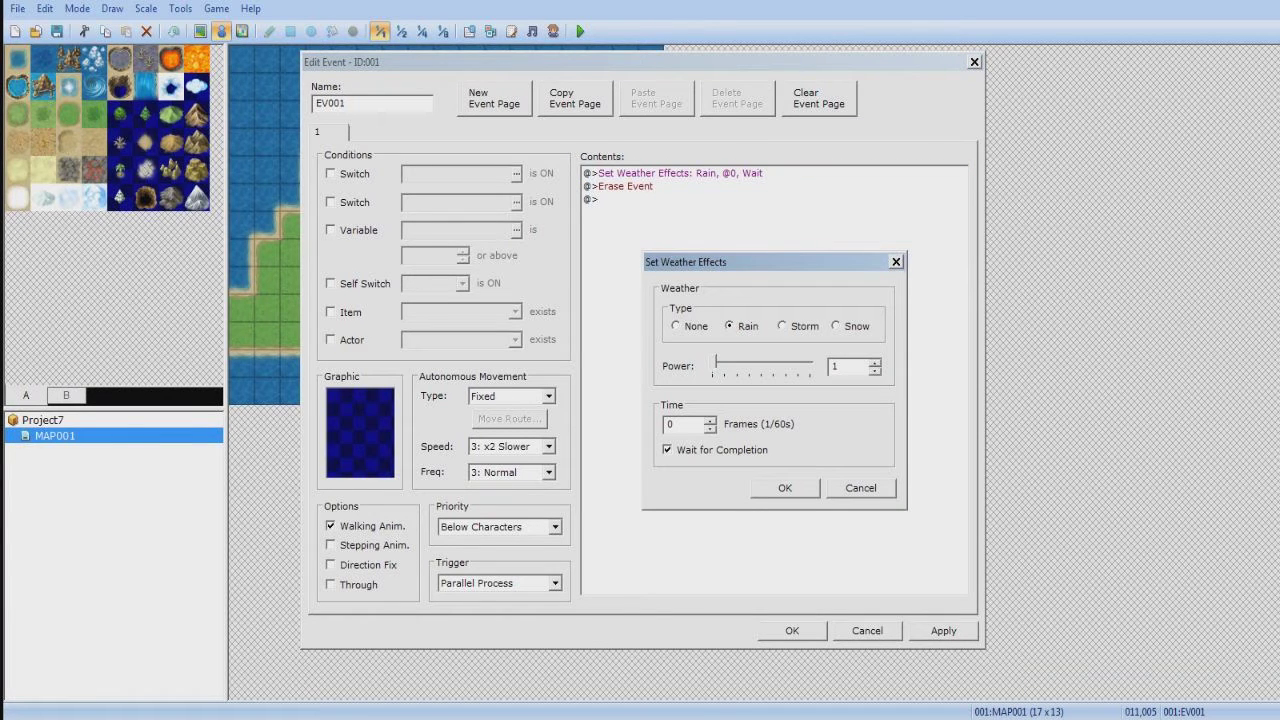
click(785, 487)
click(792, 630)
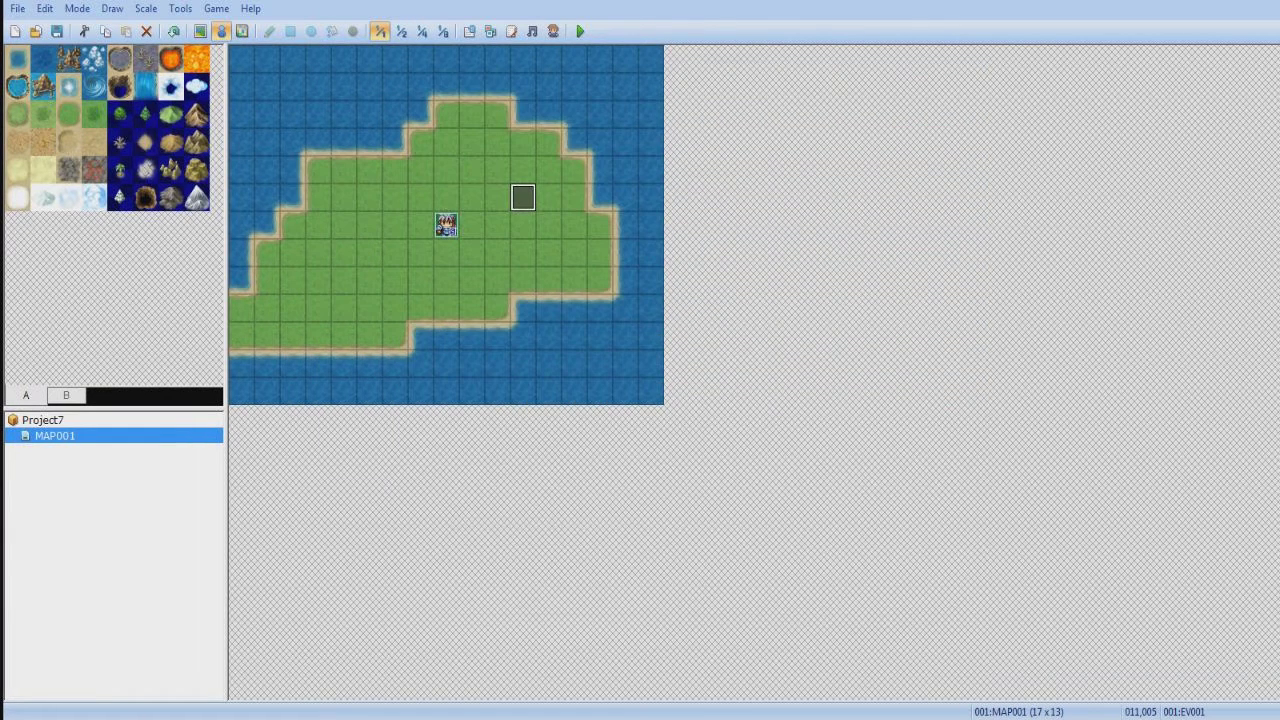
Save the project and playtest a new game to check the stronger rain, and end the playtest
click(579, 31)
click(579, 396)
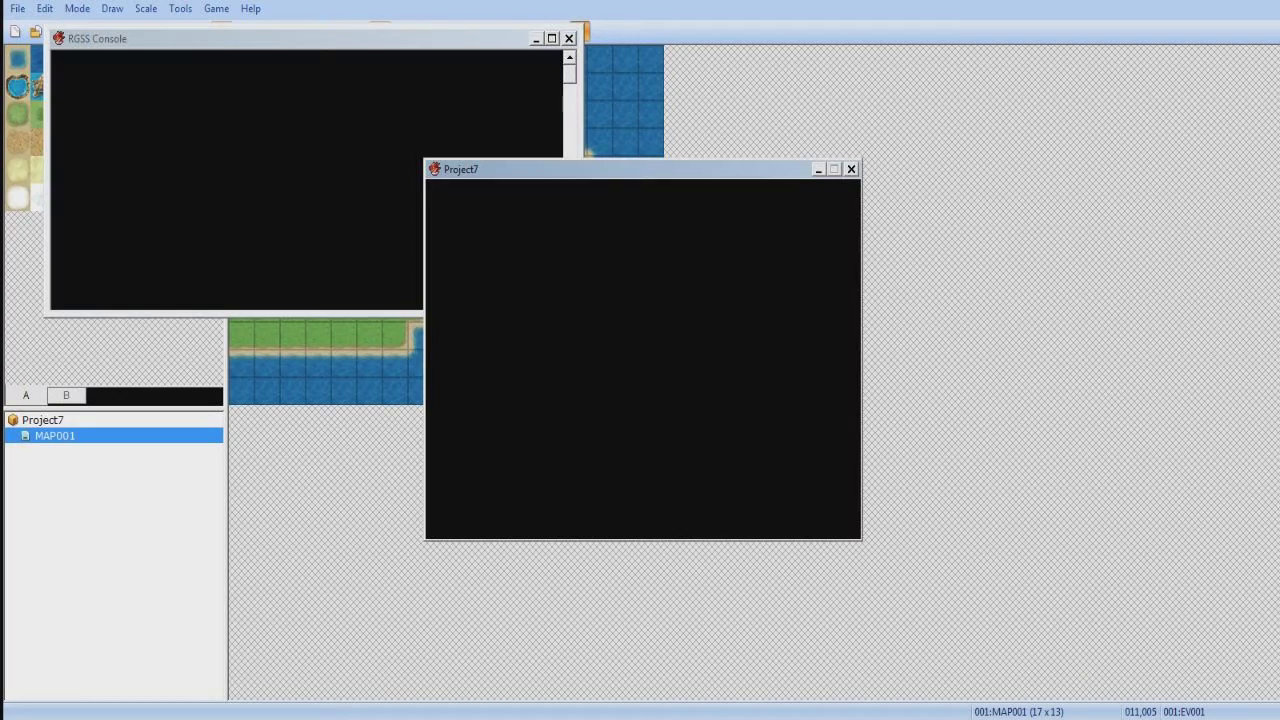
key(Return)
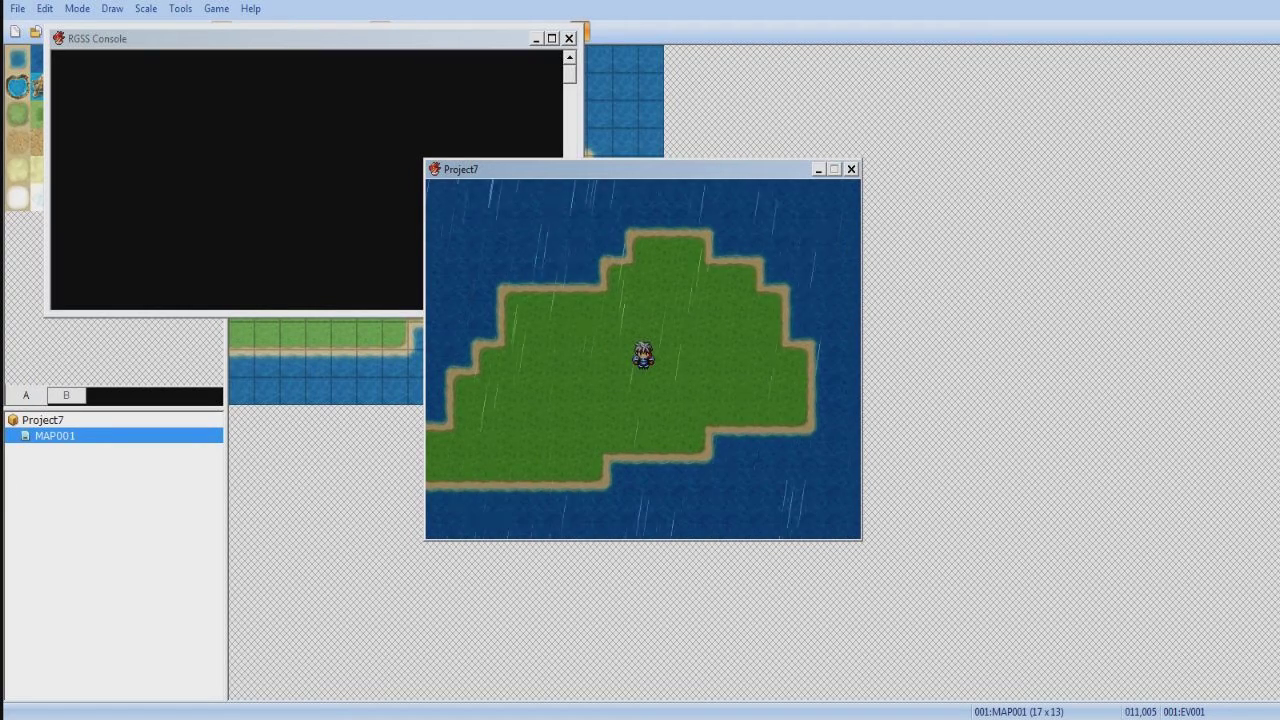
key(alt+F4)
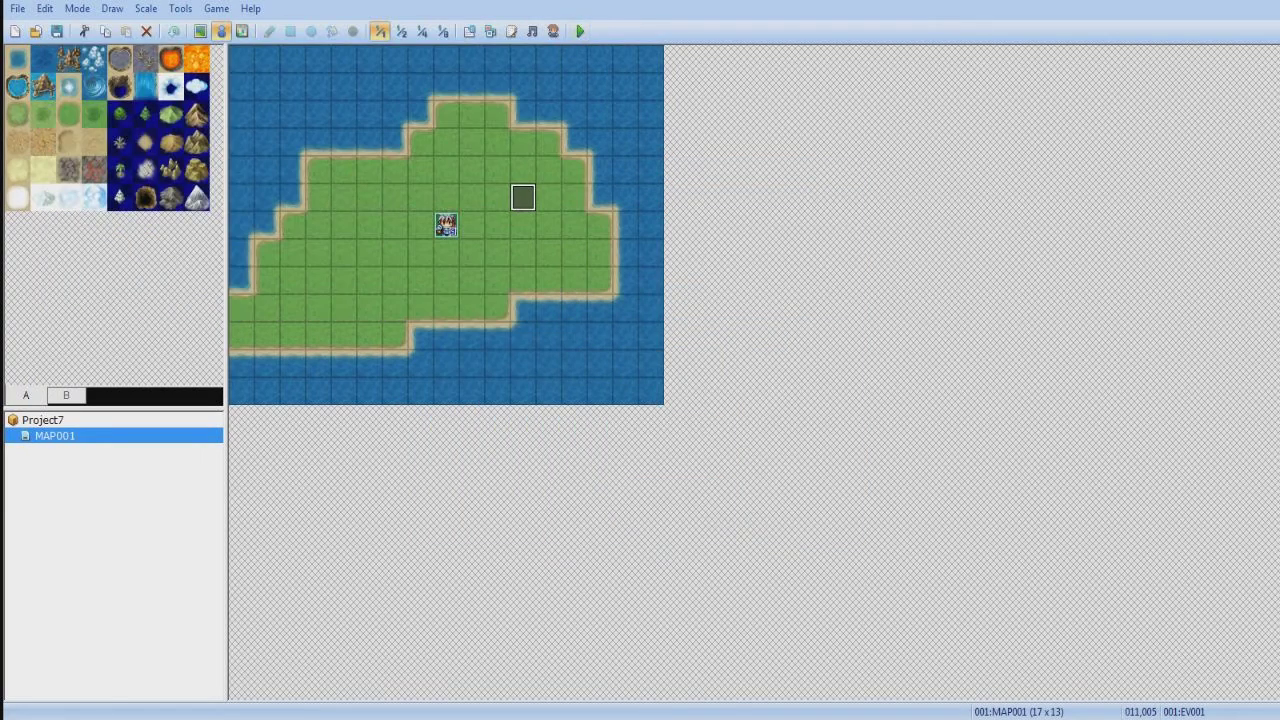
Open the event at tile 011,005 and look over the second page of available event commands without adding one
key(Return)
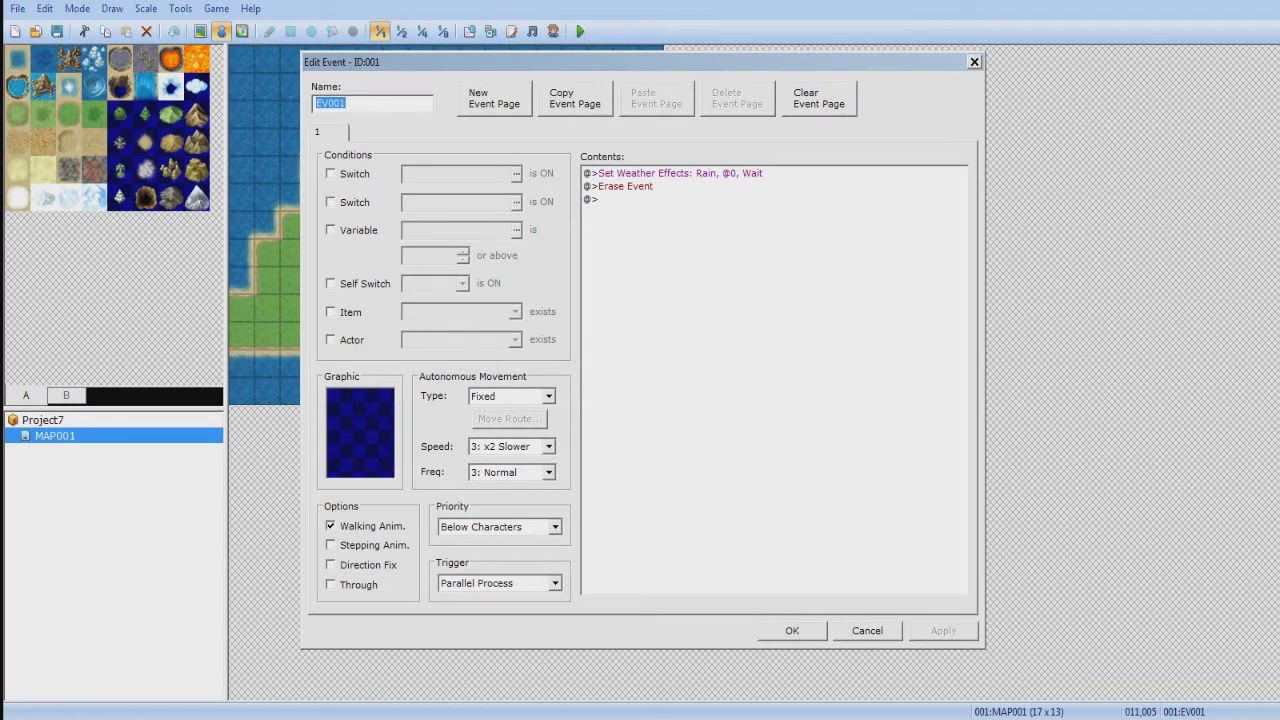
double_click(680, 199)
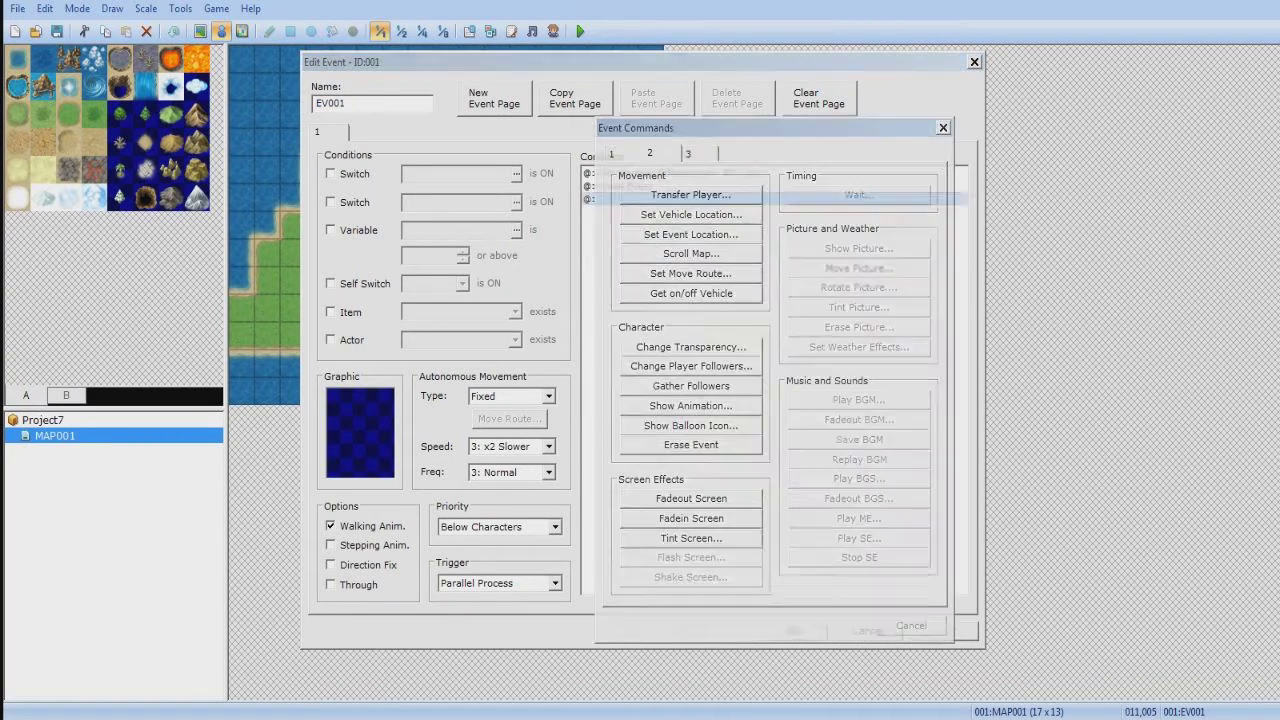
drag(760, 127, 911, 116)
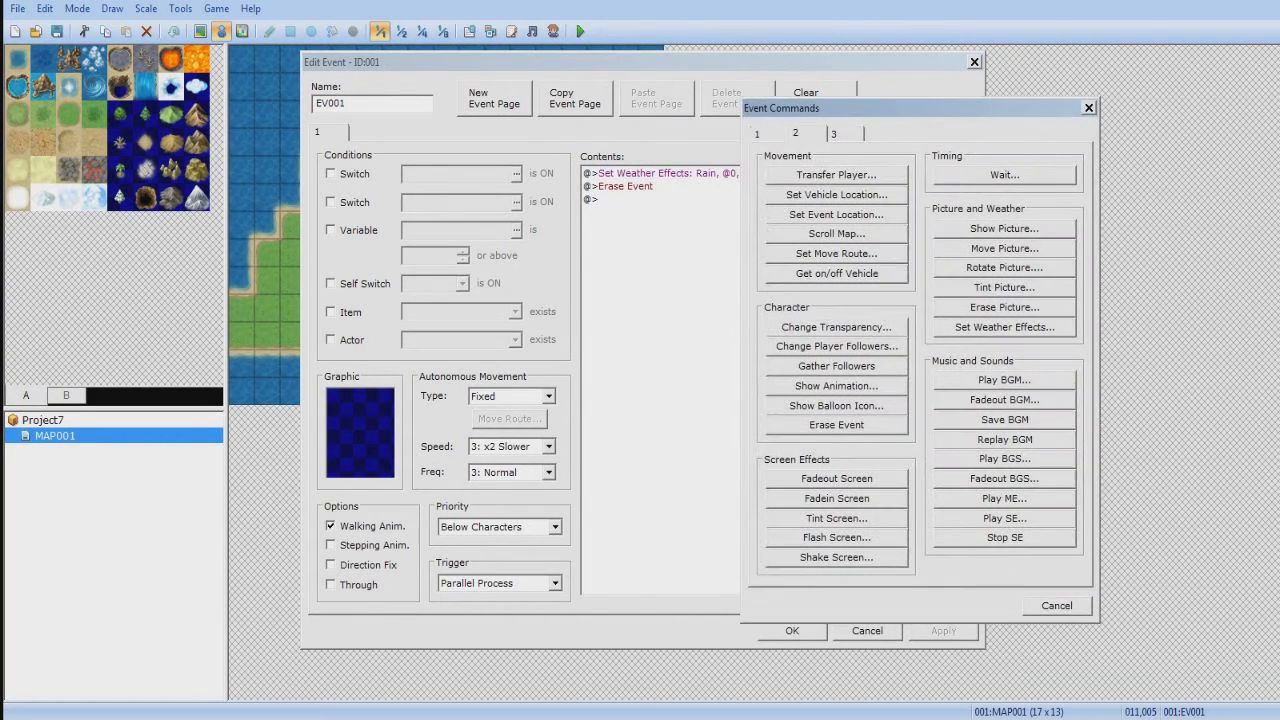
key(Escape)
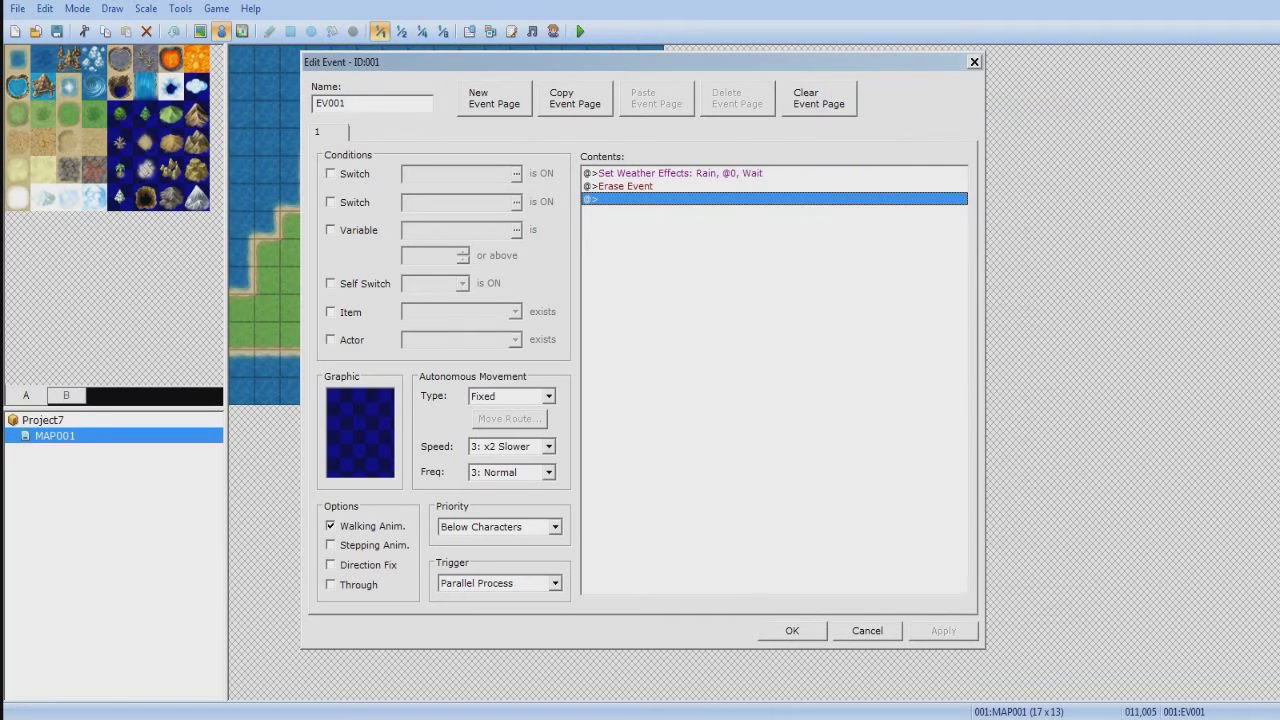
Change the event's weather effect to Storm at power 1 and save the event
right_click(685, 170)
click(715, 195)
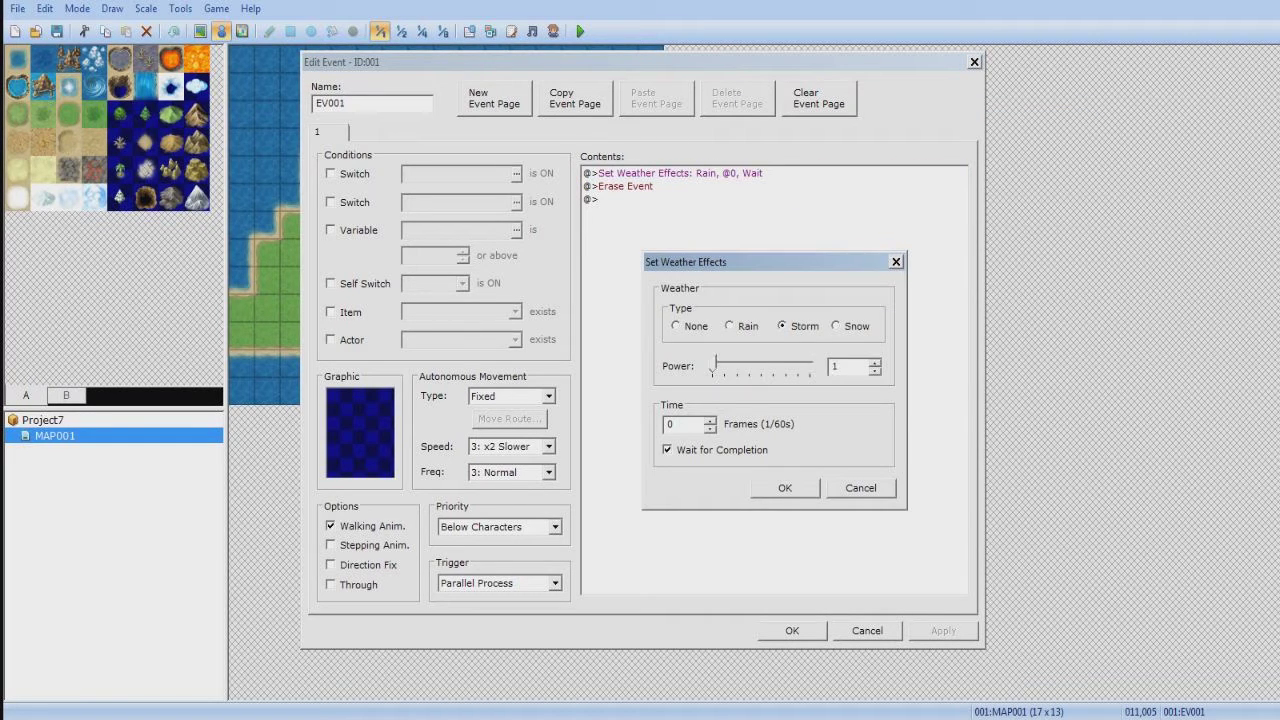
click(785, 487)
click(792, 630)
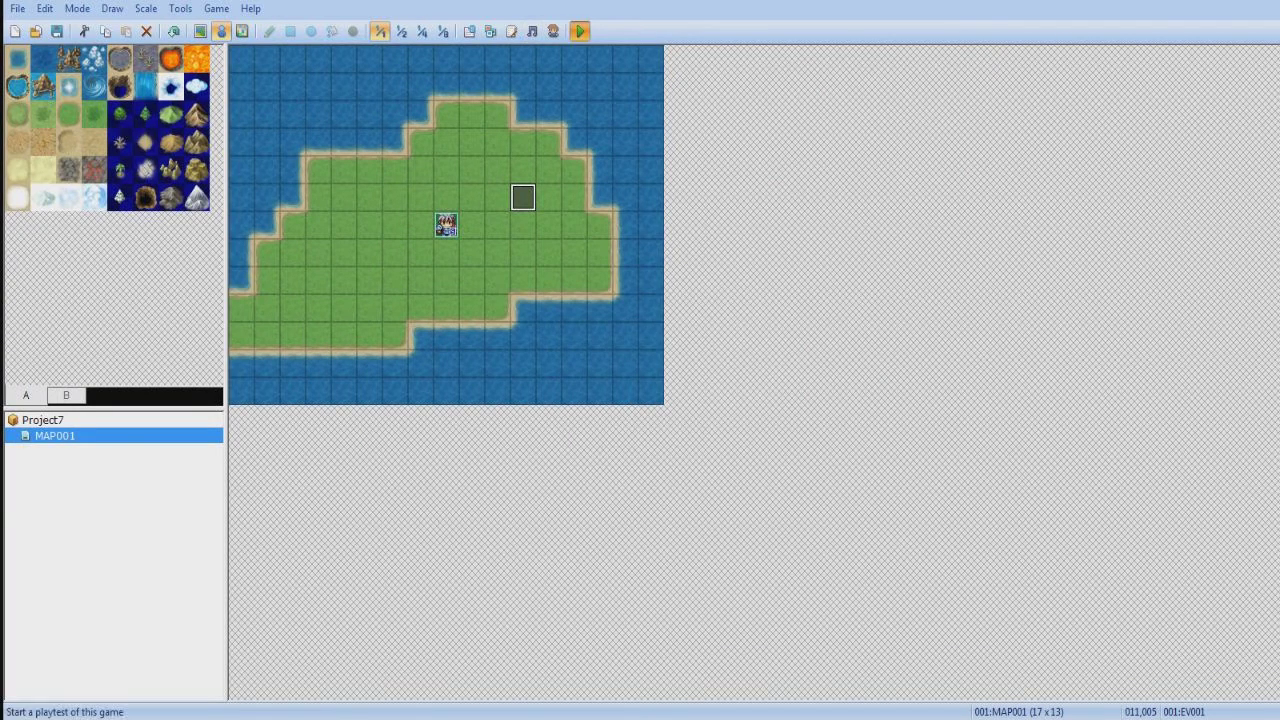
Save the project and playtest a new game to check the light storm, and end the playtest
click(579, 31)
key(Return)
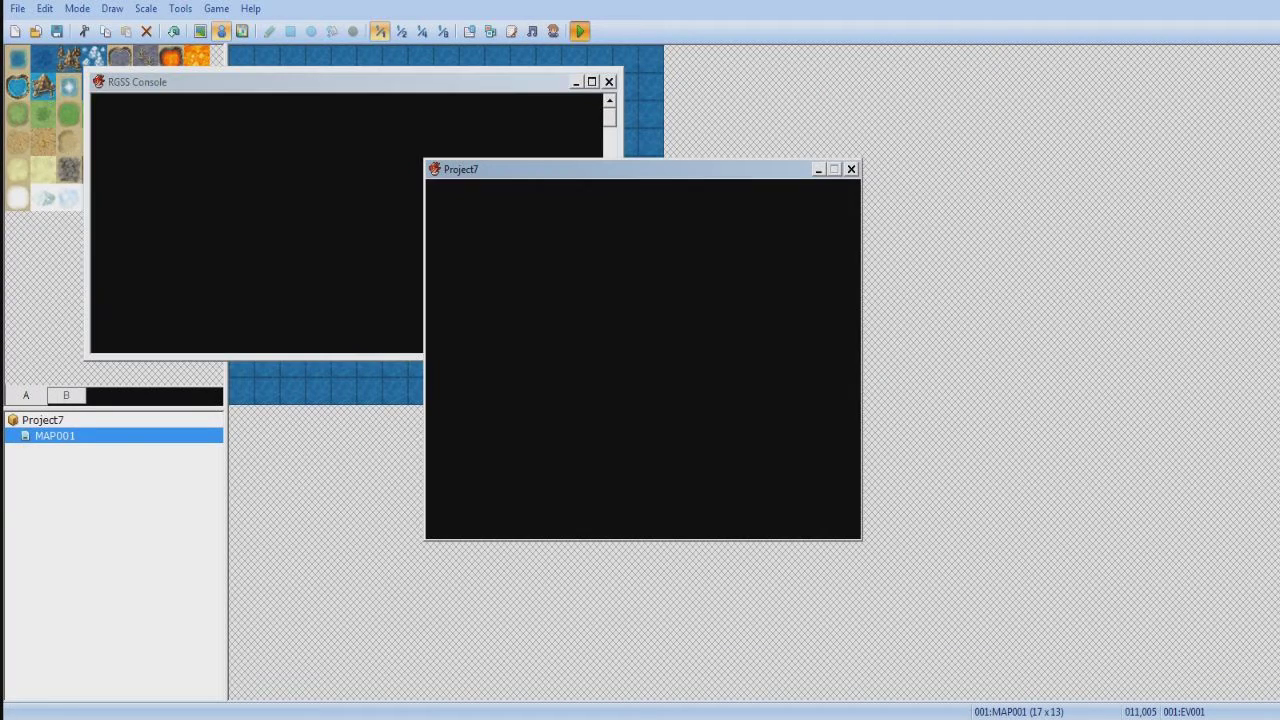
key(Return)
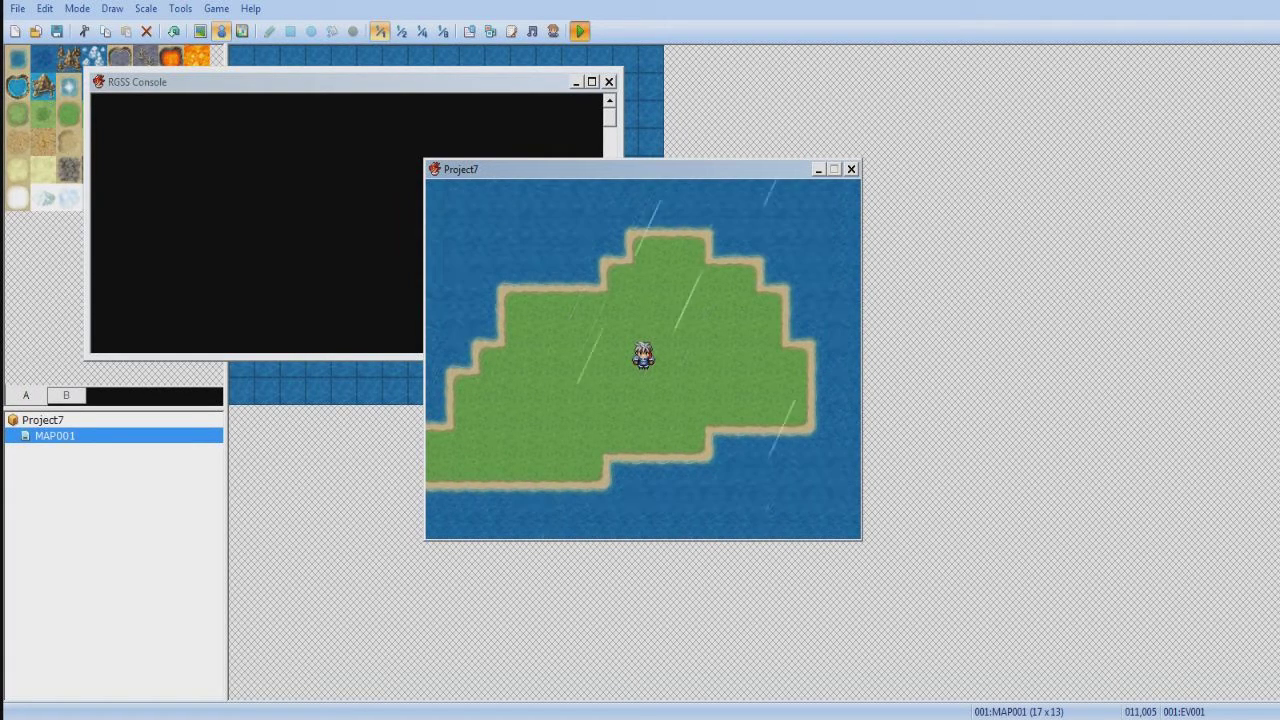
key(alt+F4)
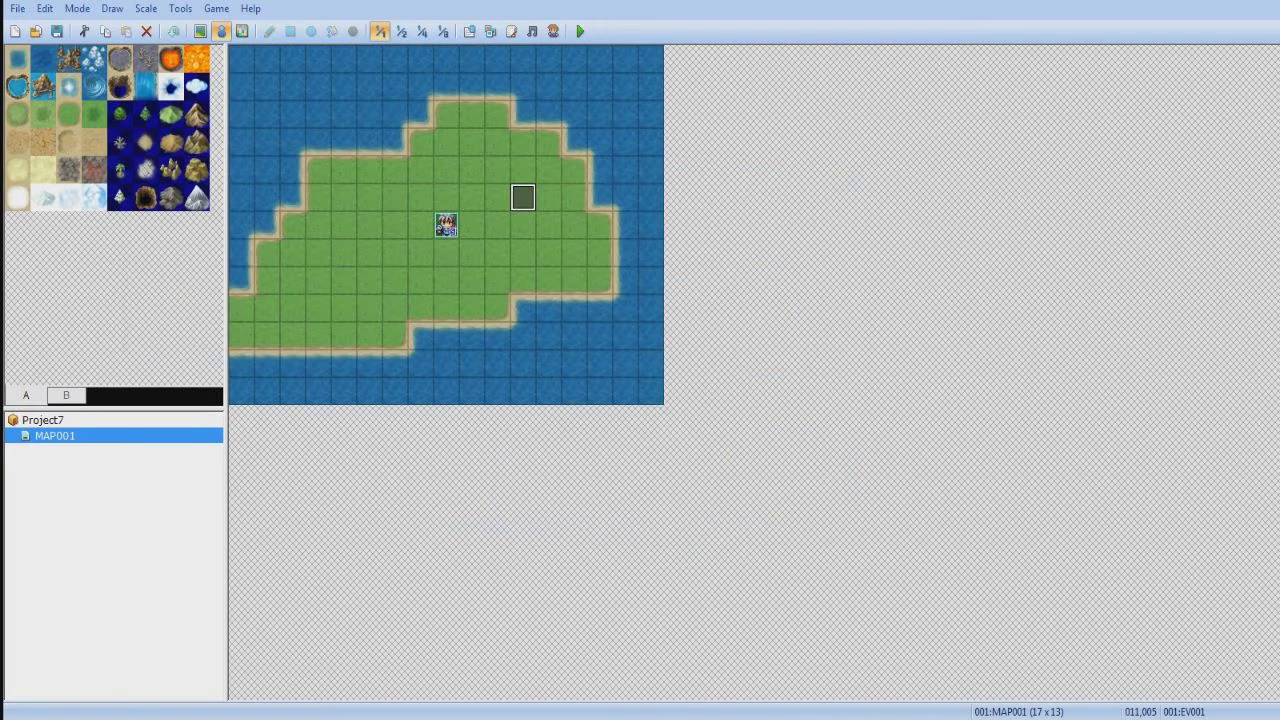
Set the storm's power to 9 in the weather command of the event at tile 011,005, and save the event
key(Return)
right_click(730, 173)
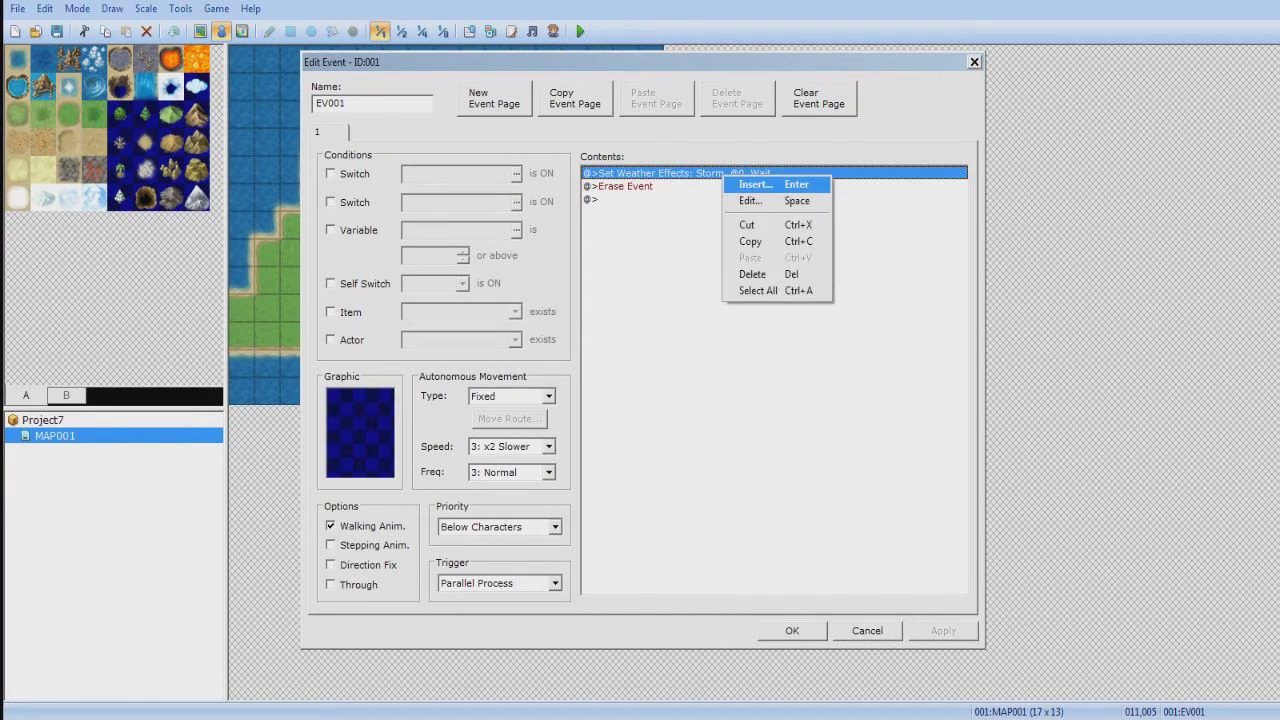
click(760, 184)
click(943, 127)
right_click(730, 173)
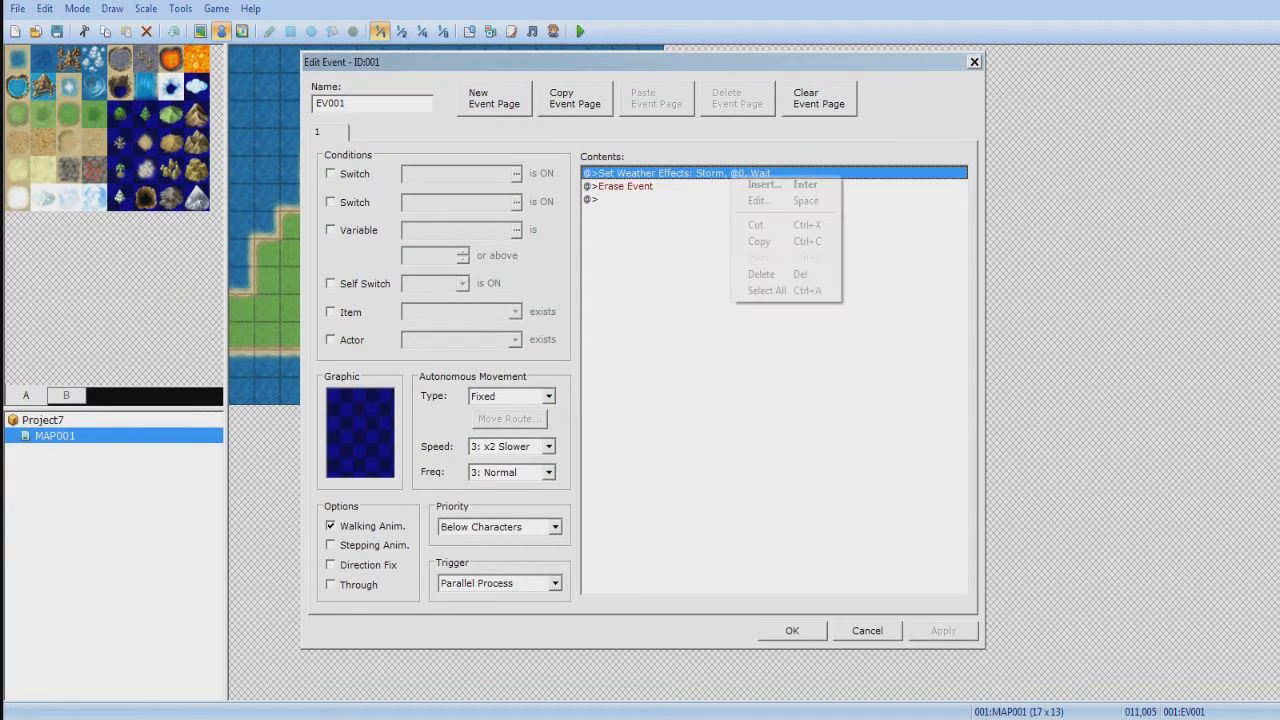
click(755, 198)
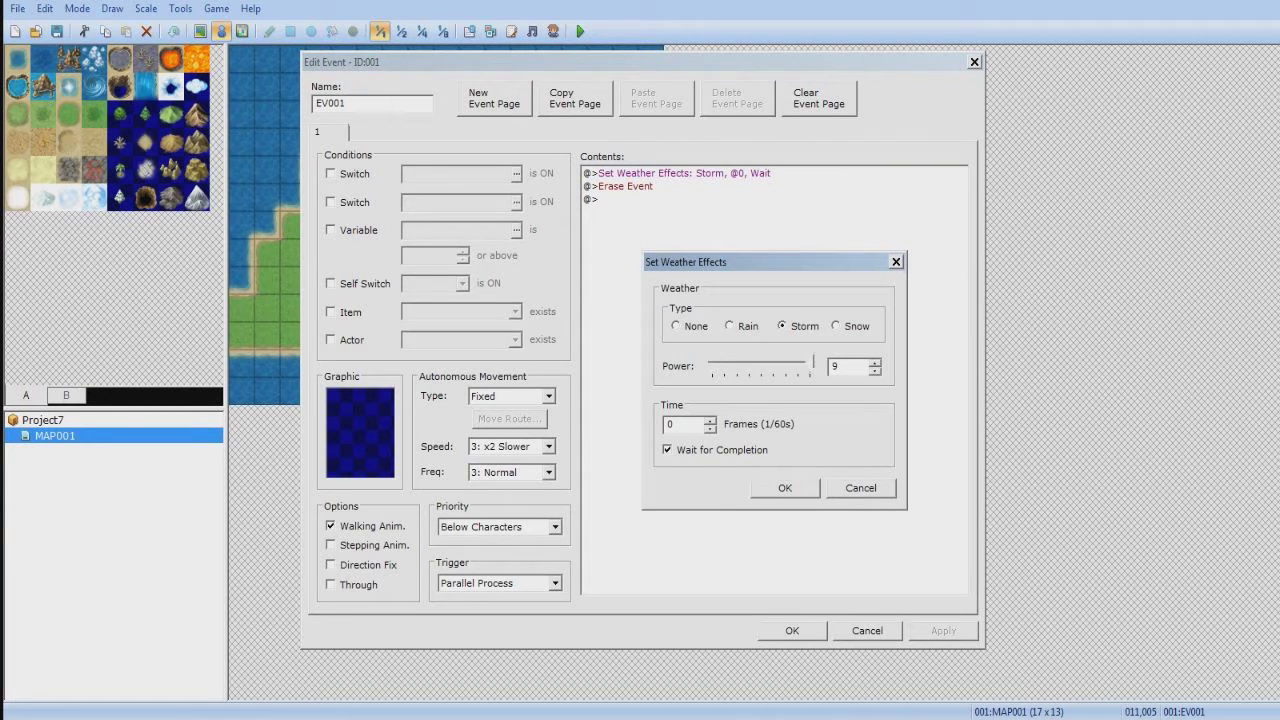
click(785, 488)
click(792, 631)
Save the project and playtest a new game to check the storm at full power, and end the playtest
click(580, 31)
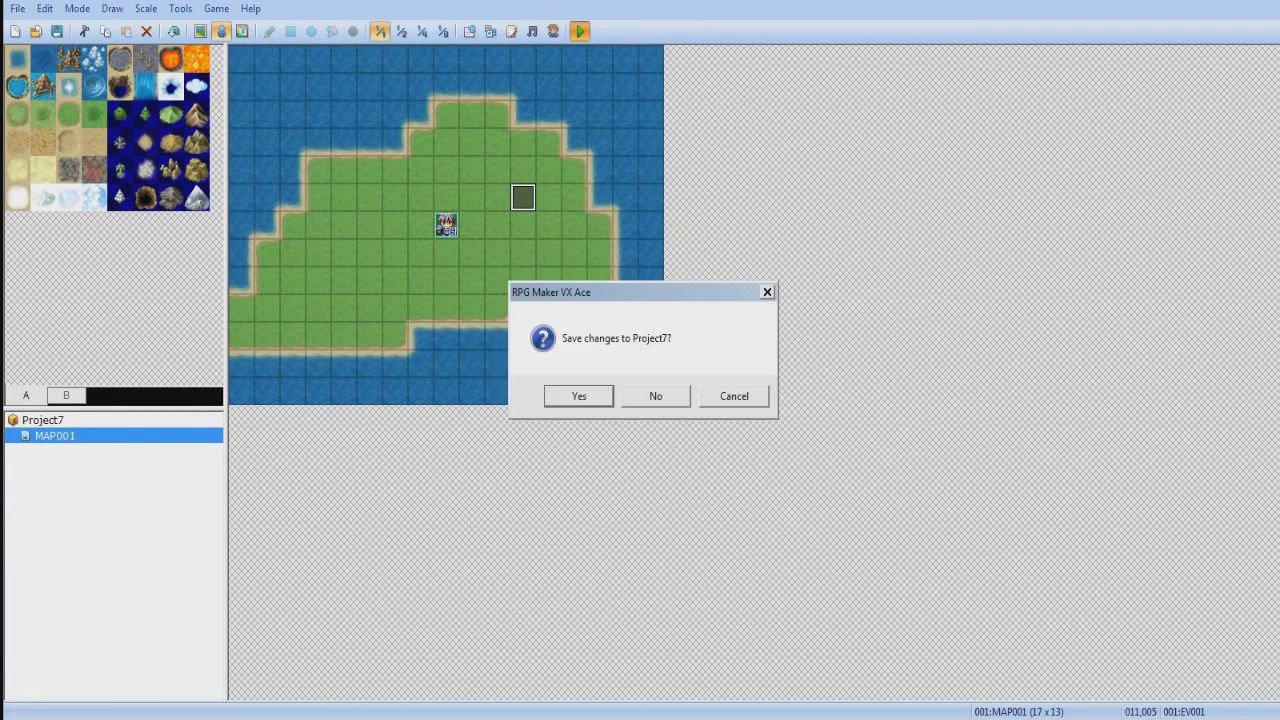
key(Return)
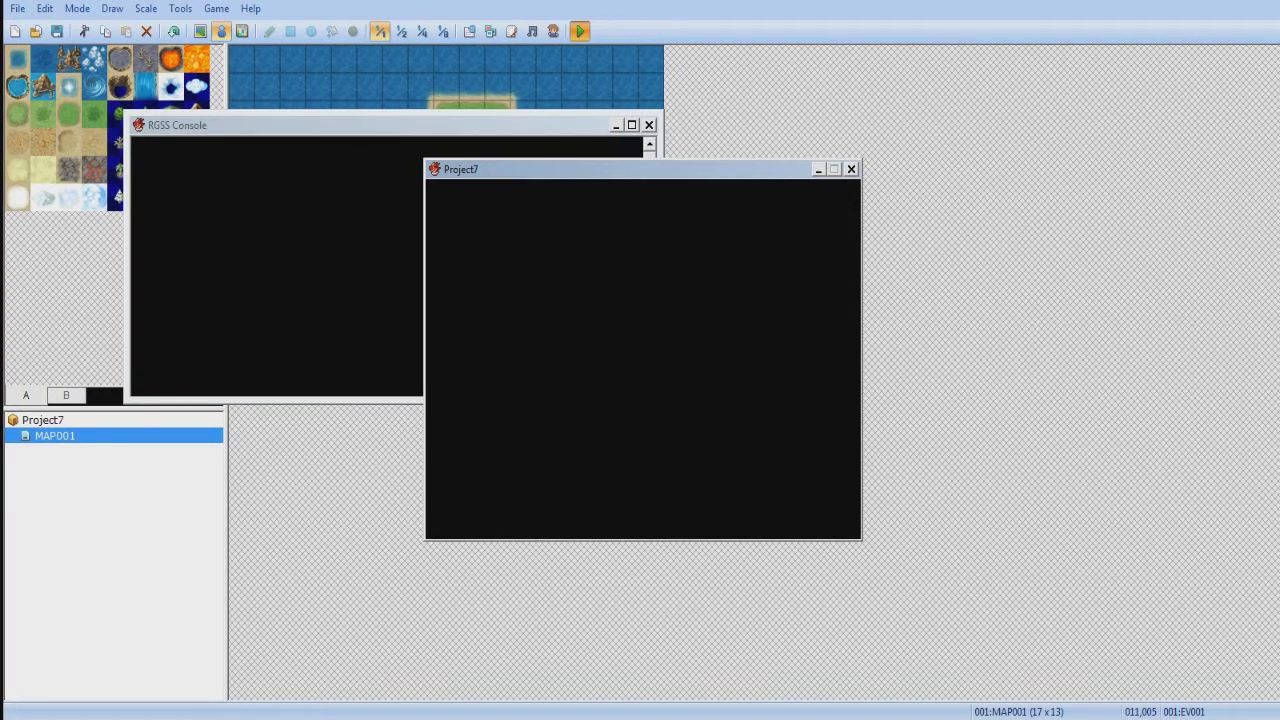
key(Return)
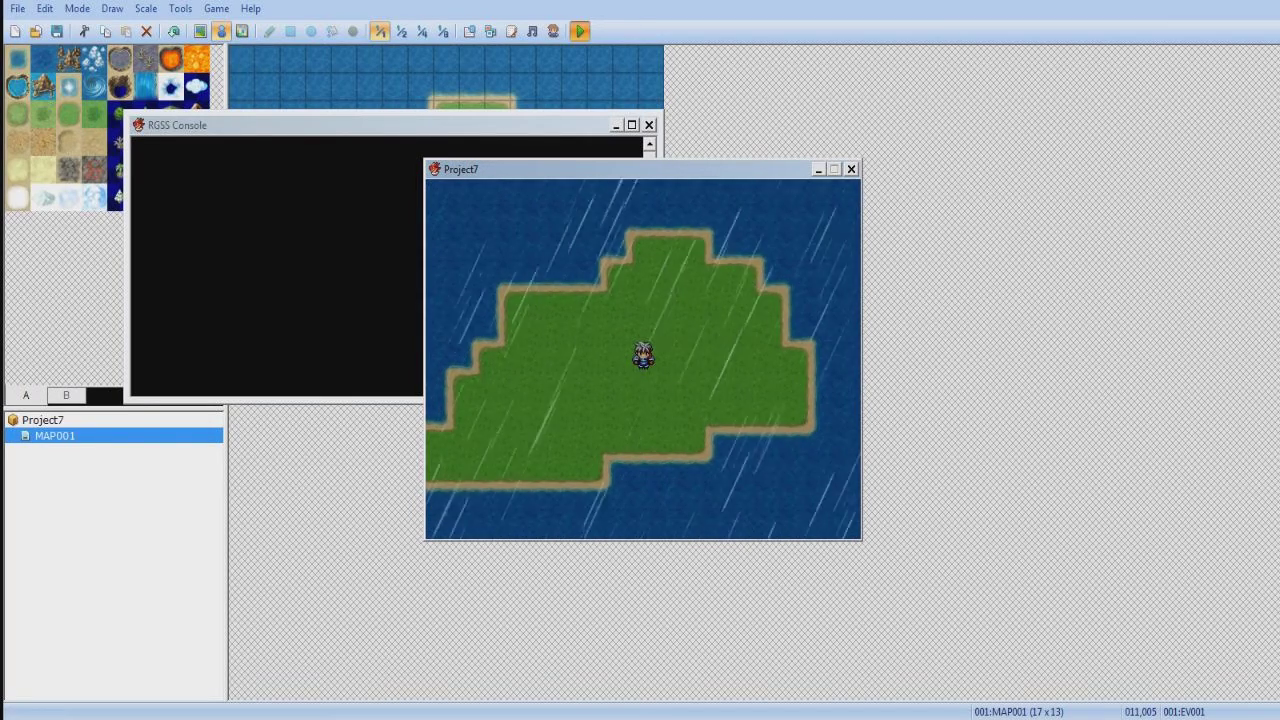
key(alt+F4)
Change the weather effect of the event at tile 011,005 to Snow at power 1 and save the event
double_click(523, 197)
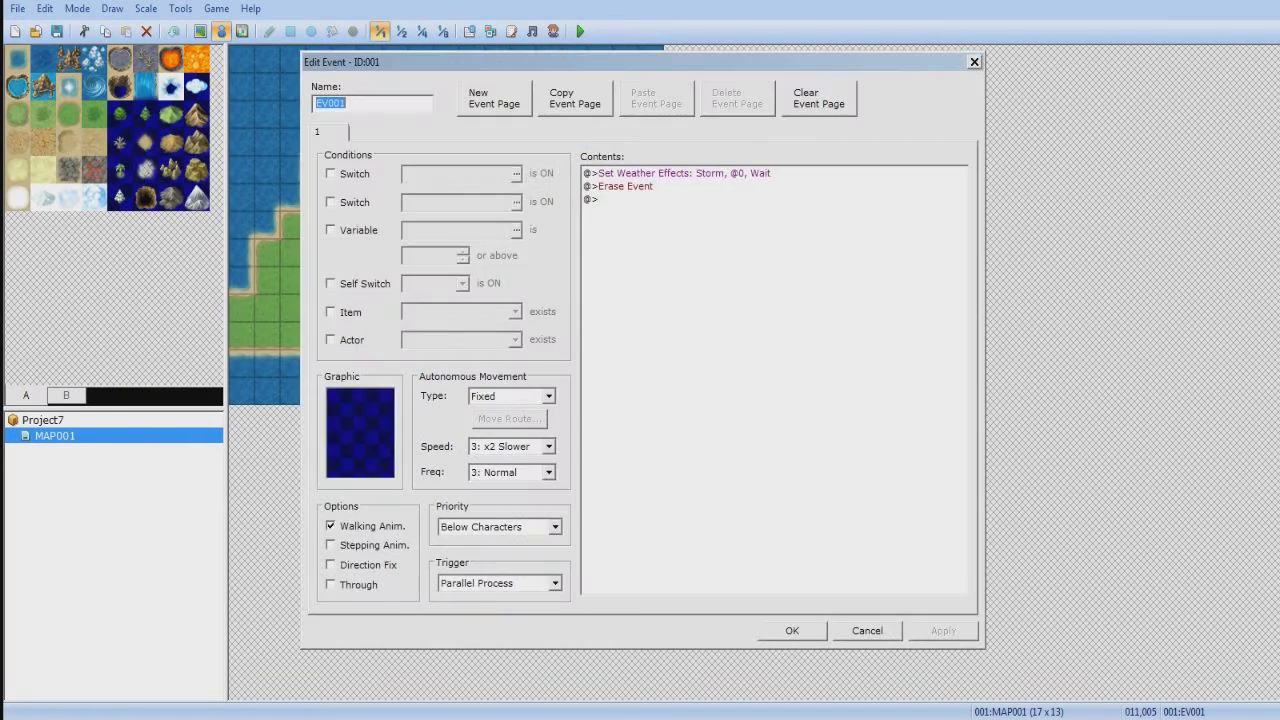
right_click(622, 175)
click(656, 203)
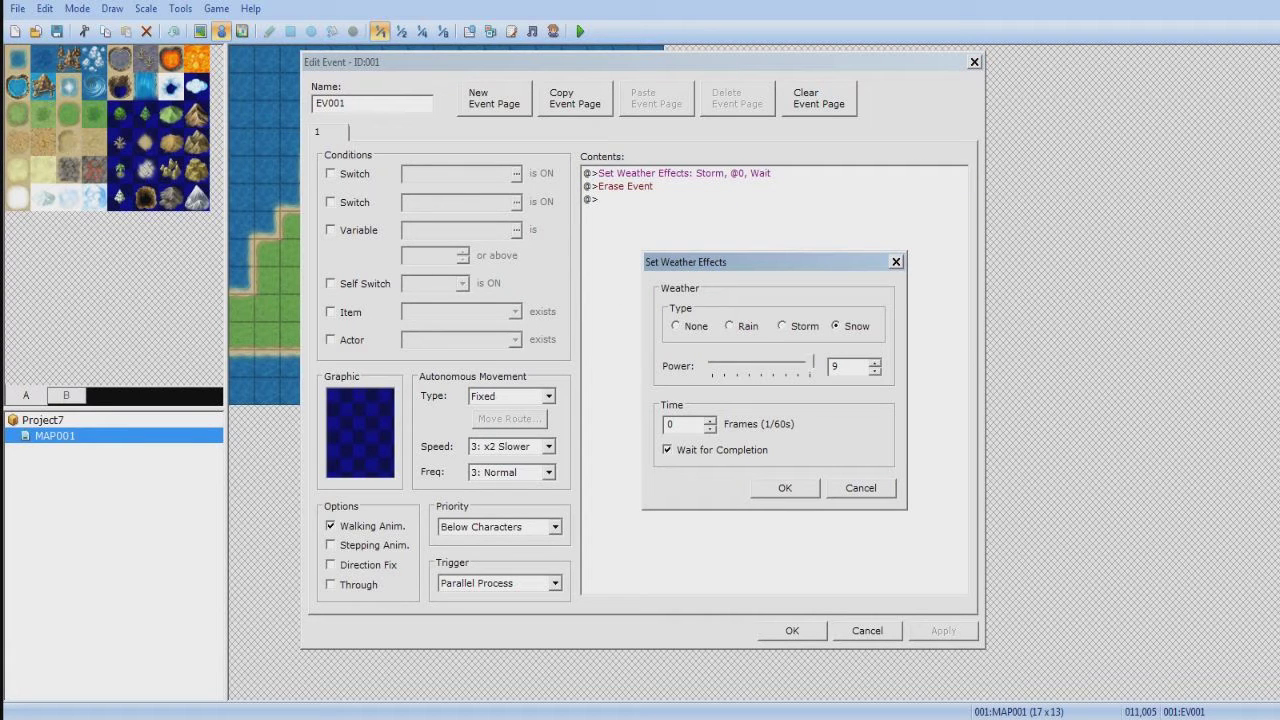
click(785, 488)
click(792, 631)
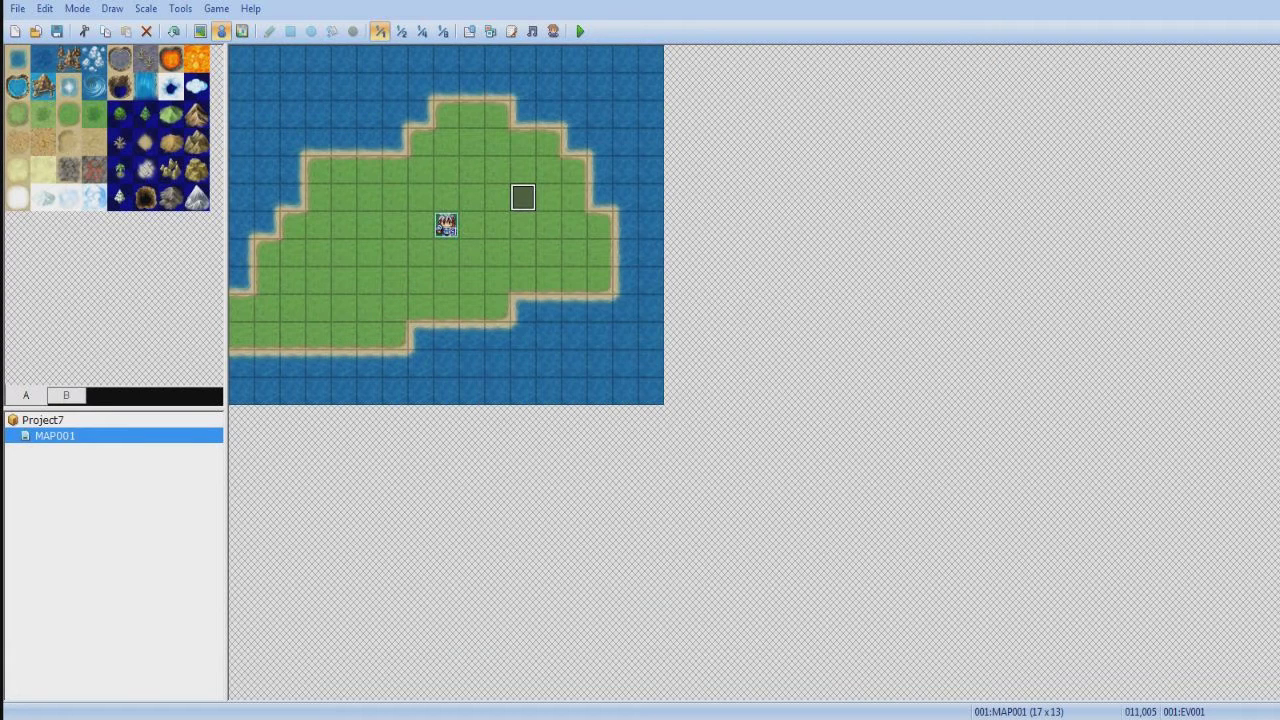
Save the project and playtest a new game to check the light snow, and end the playtest
click(580, 31)
key(Return)
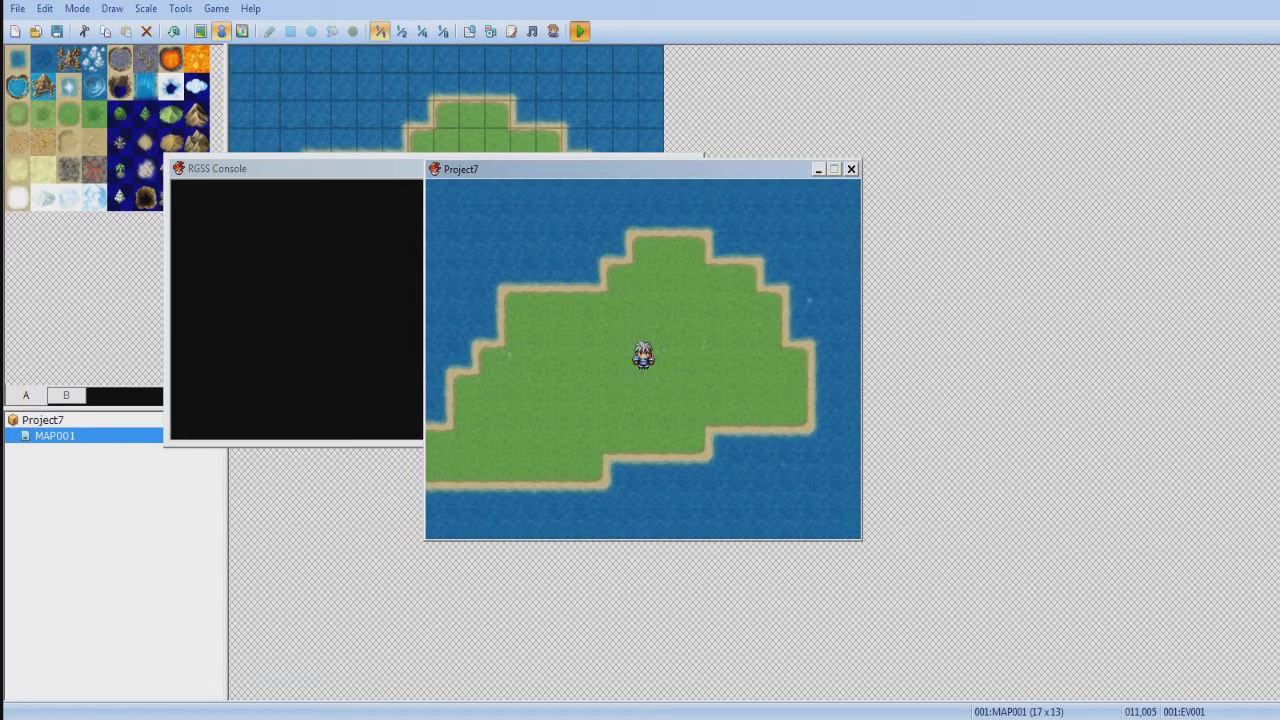
key(alt+F4)
Set the snow effect of the event at tile 011,005 to power 9 over 60 frames, waiting for completion, and save the event
key(Return)
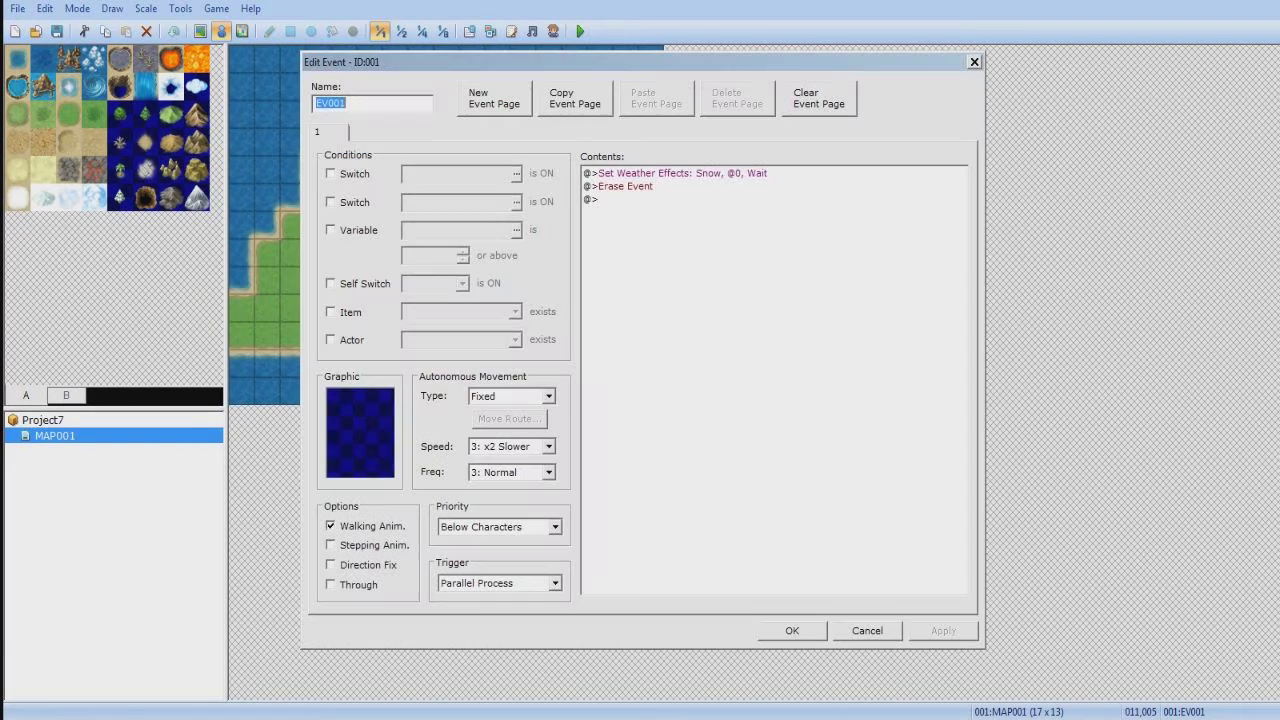
right_click(632, 172)
click(660, 198)
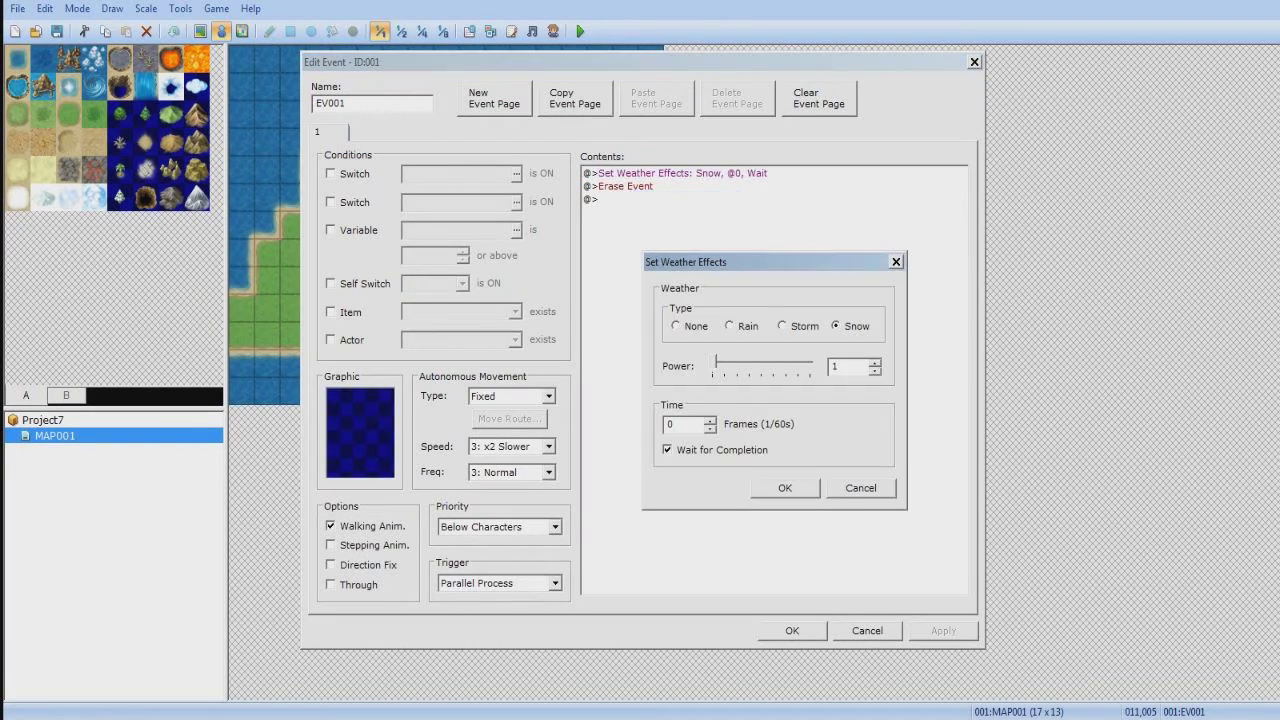
drag(712, 365, 810, 365)
click(668, 450)
key(shift+Tab)
text(60)
key(Return)
key(Return)
Save the project and playtest a new game to check the heavy snow with its 60-frame transition, and end the playtest
click(580, 31)
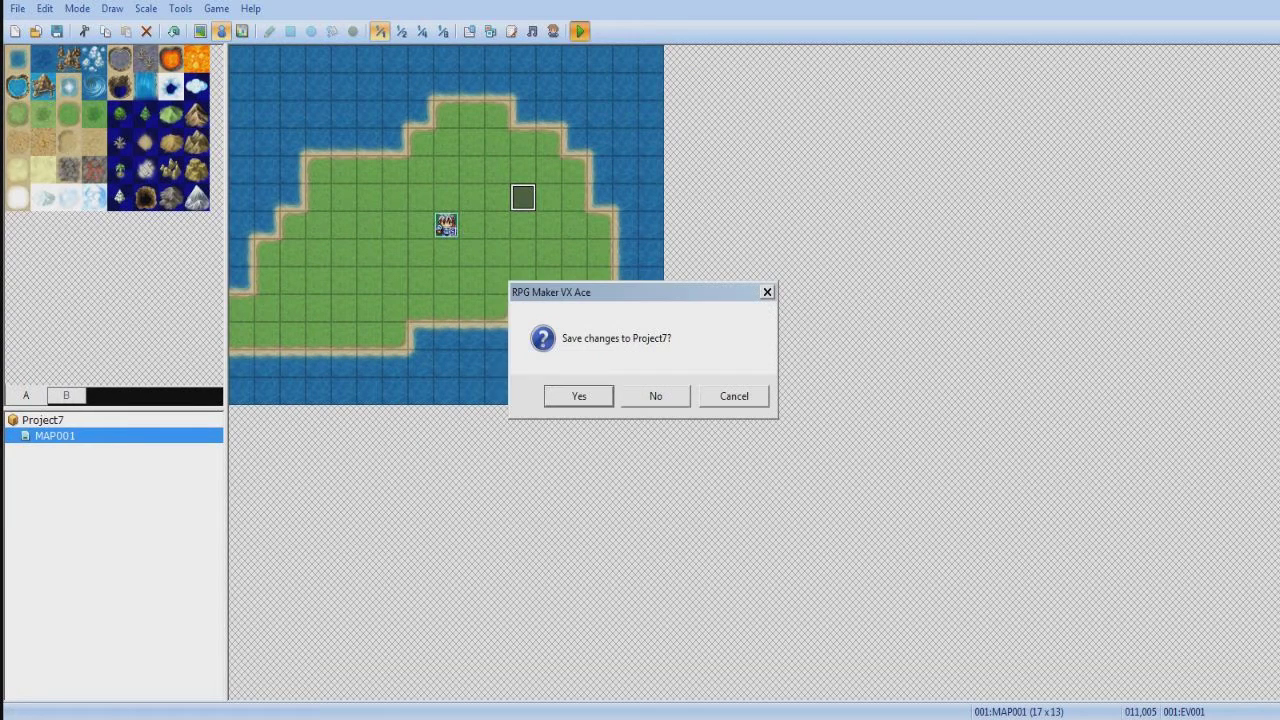
key(Return)
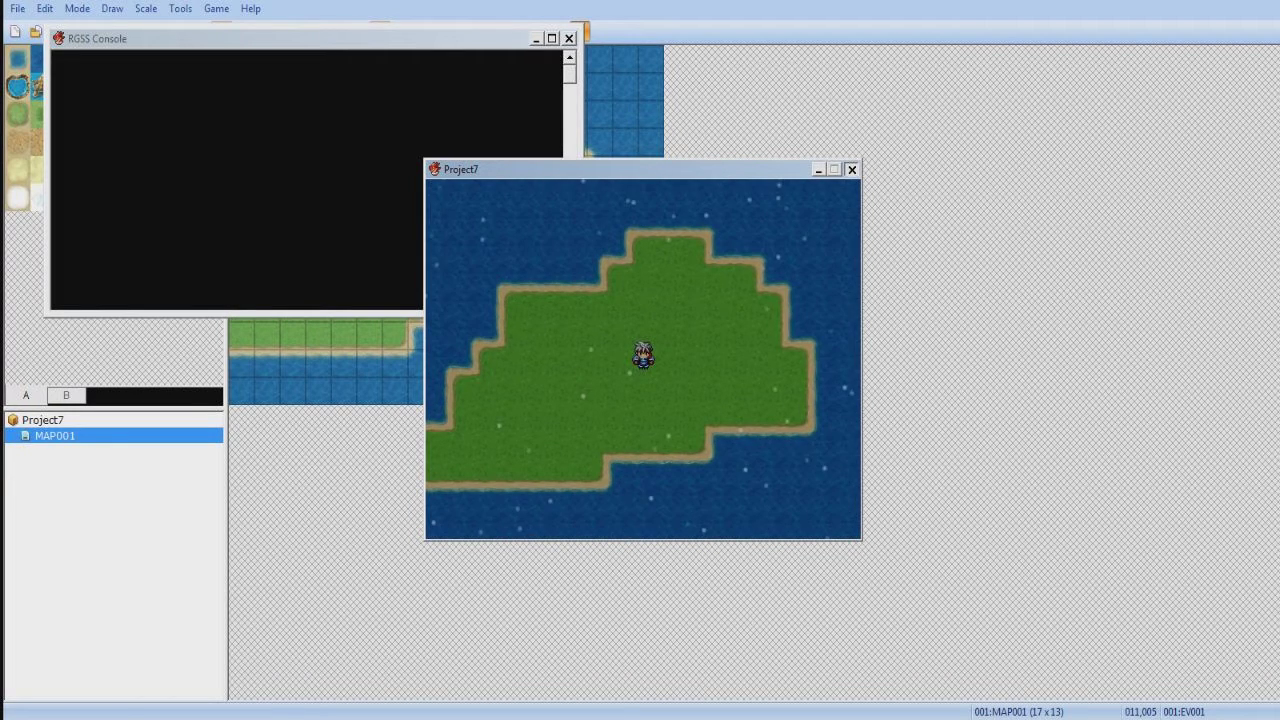
key(alt+F4)
Set the snow effect's time to 300 frames in the event at tile 011,005, and save the event
key(Return)
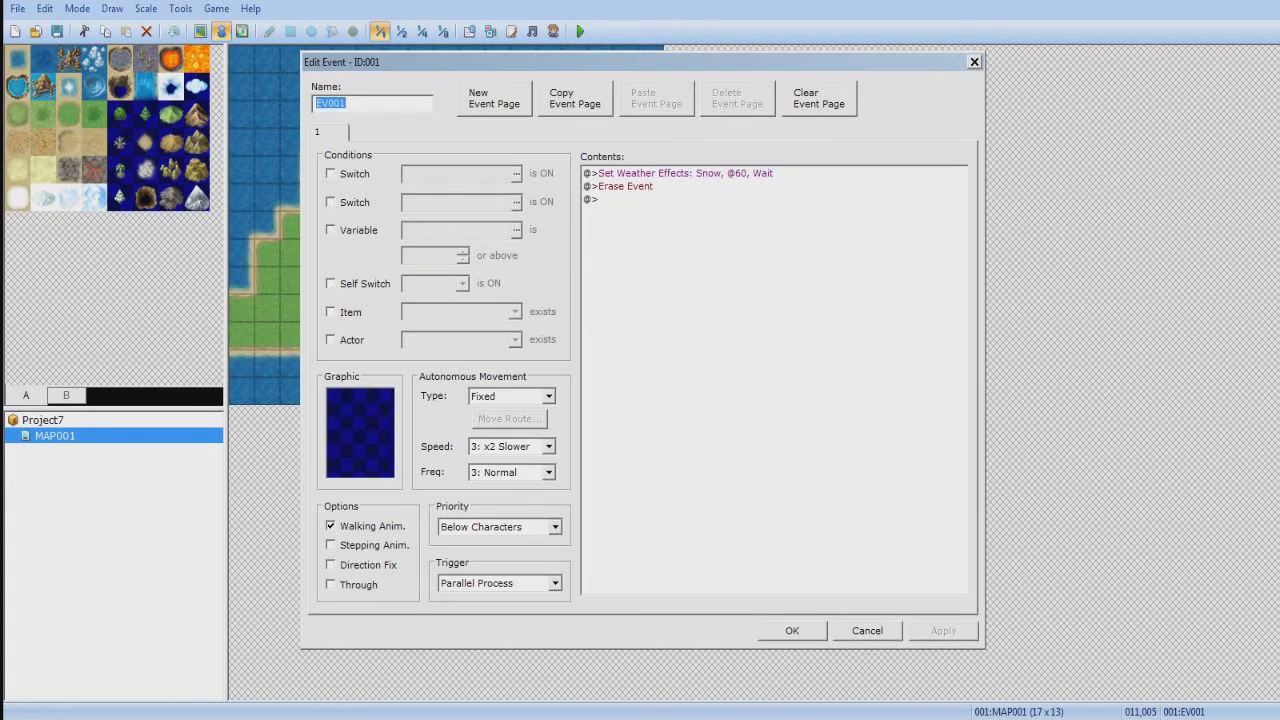
right_click(650, 173)
click(670, 200)
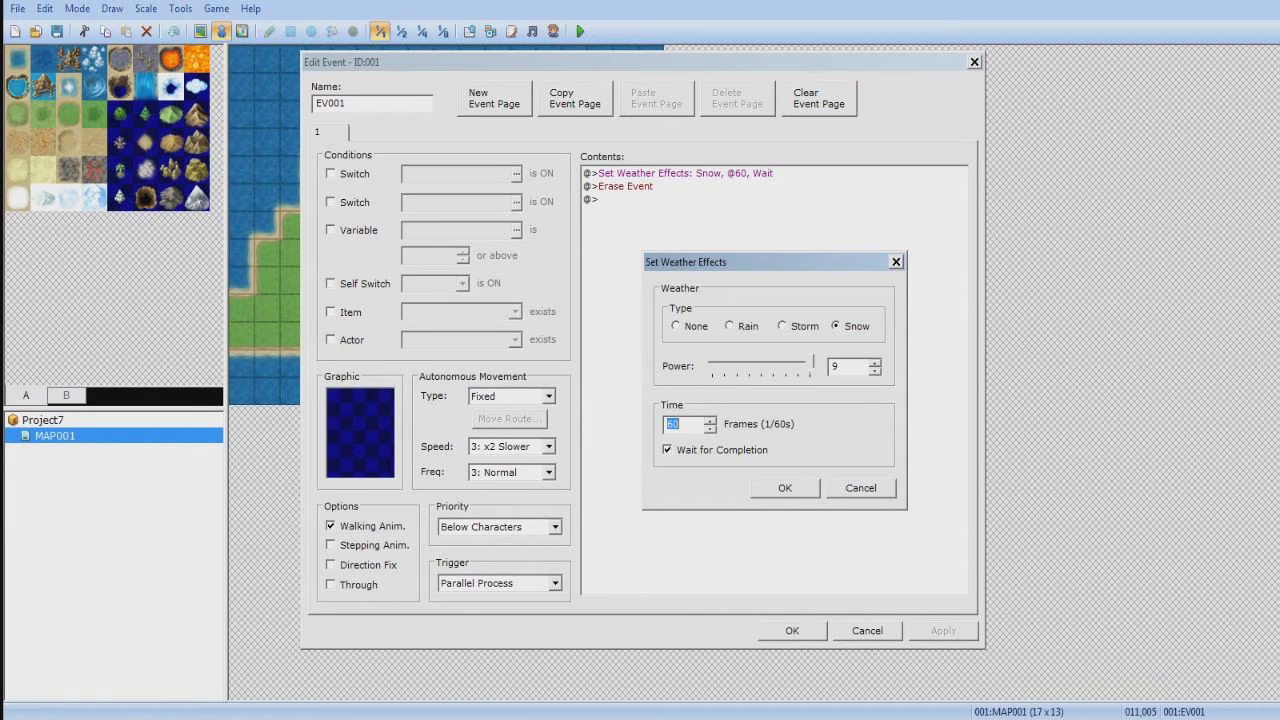
text(300)
click(785, 488)
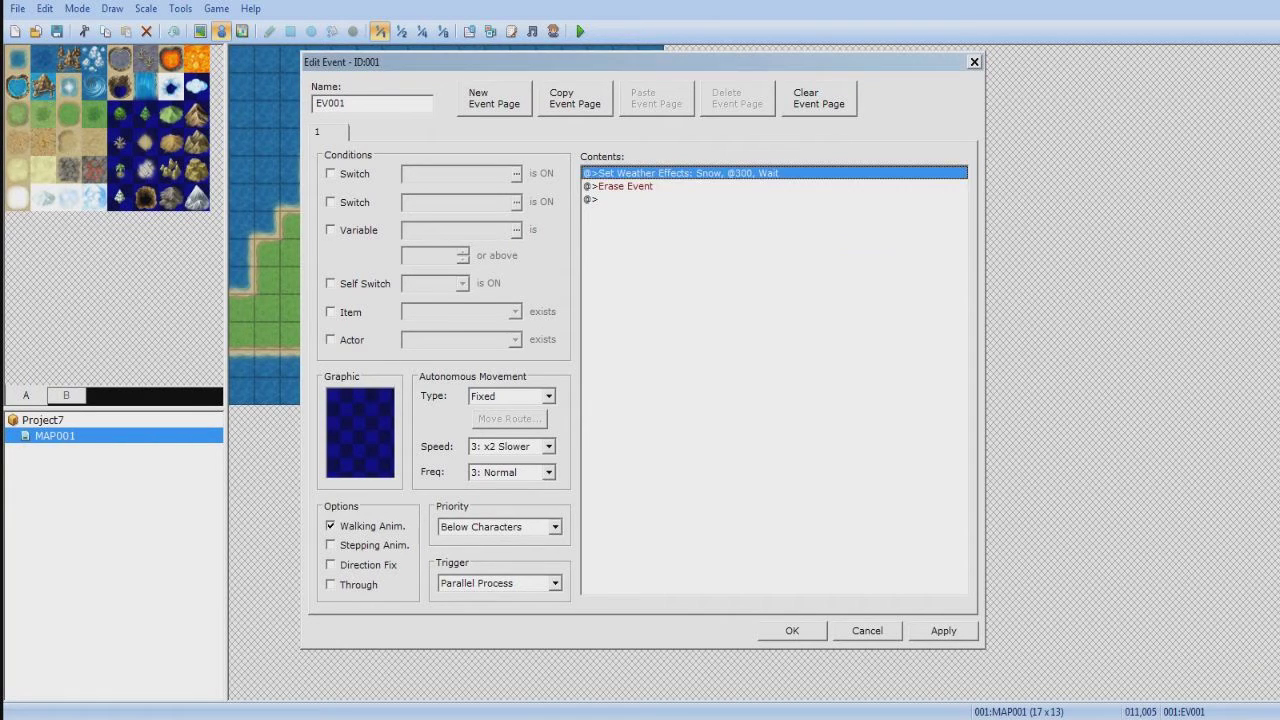
click(792, 631)
Save the project and playtest the 300-frame snow transition, walking the character around the island
click(580, 31)
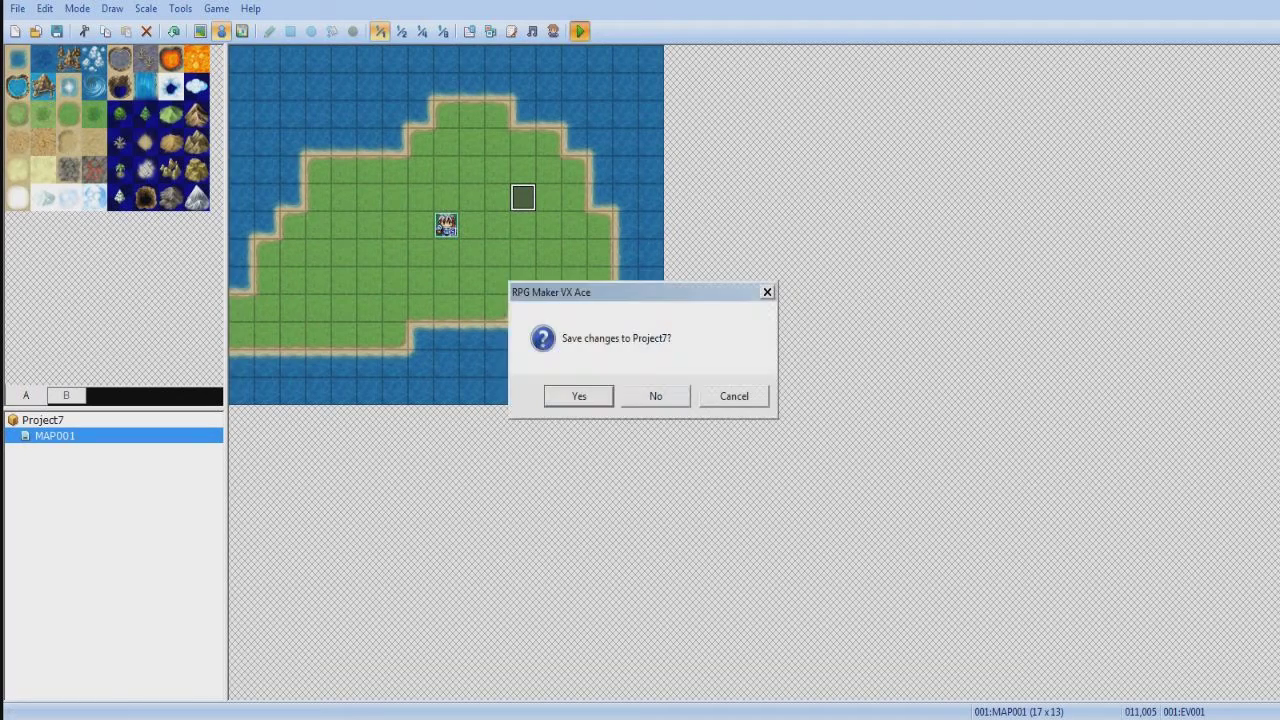
click(580, 394)
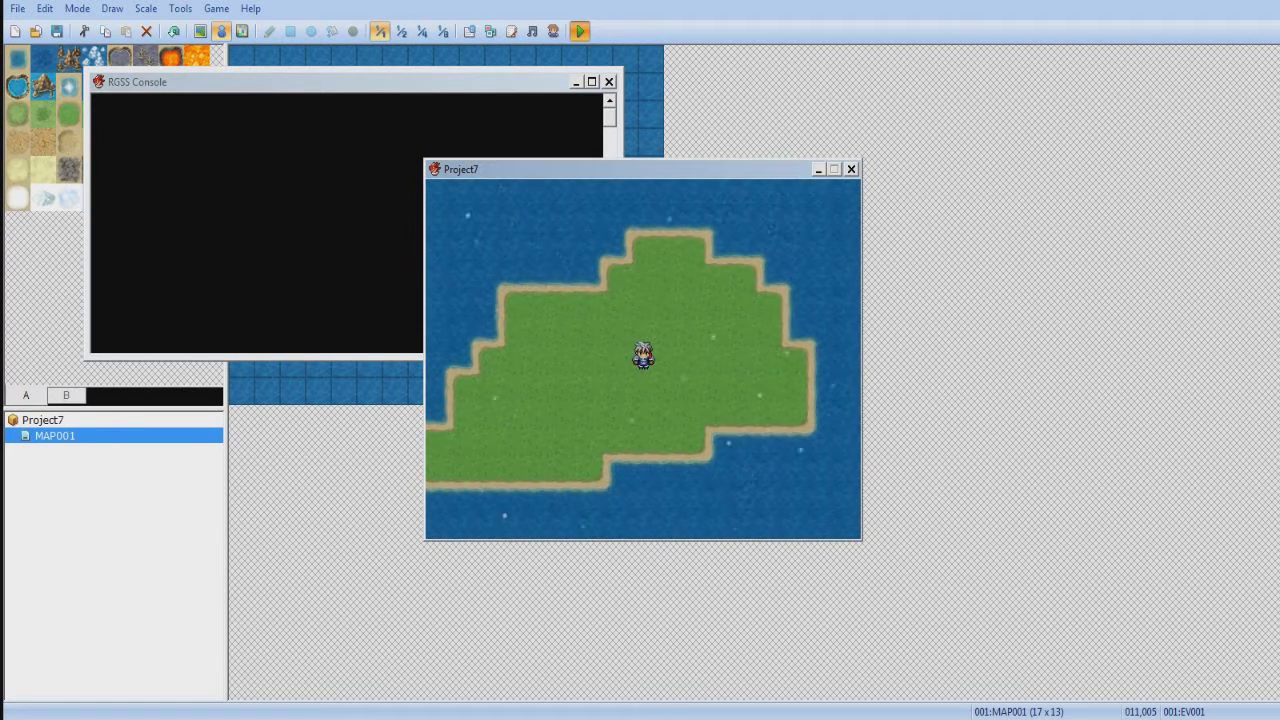
key(Right)
key(Up)
key(Left)
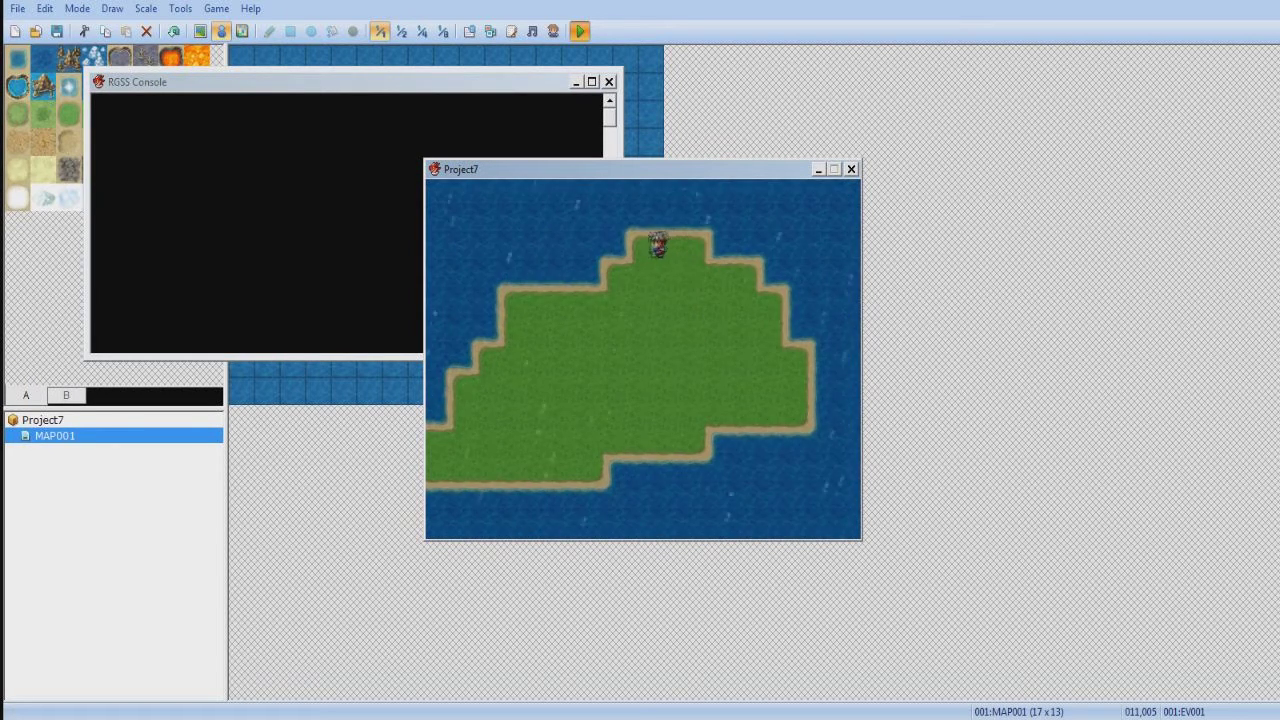
key(Down)
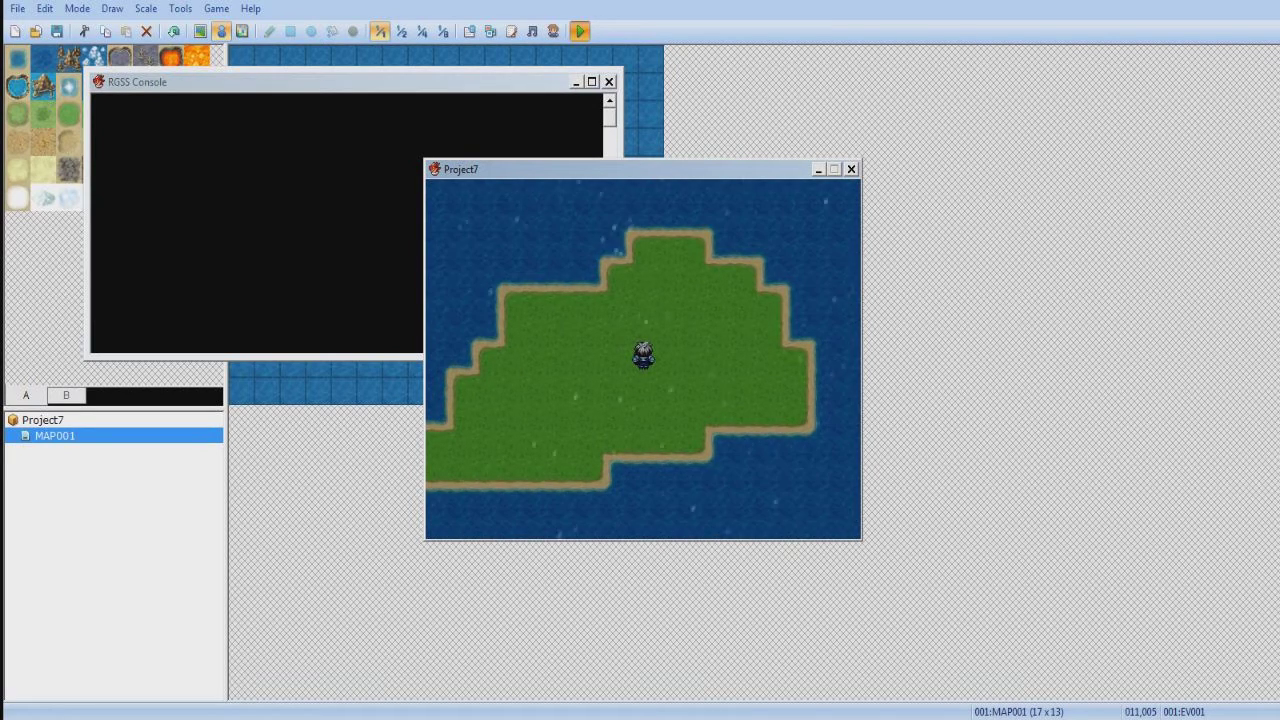
End the playtest, change the weather effect in the event at tile 011,005 to Storm with time 0 frames, and save the event
click(851, 169)
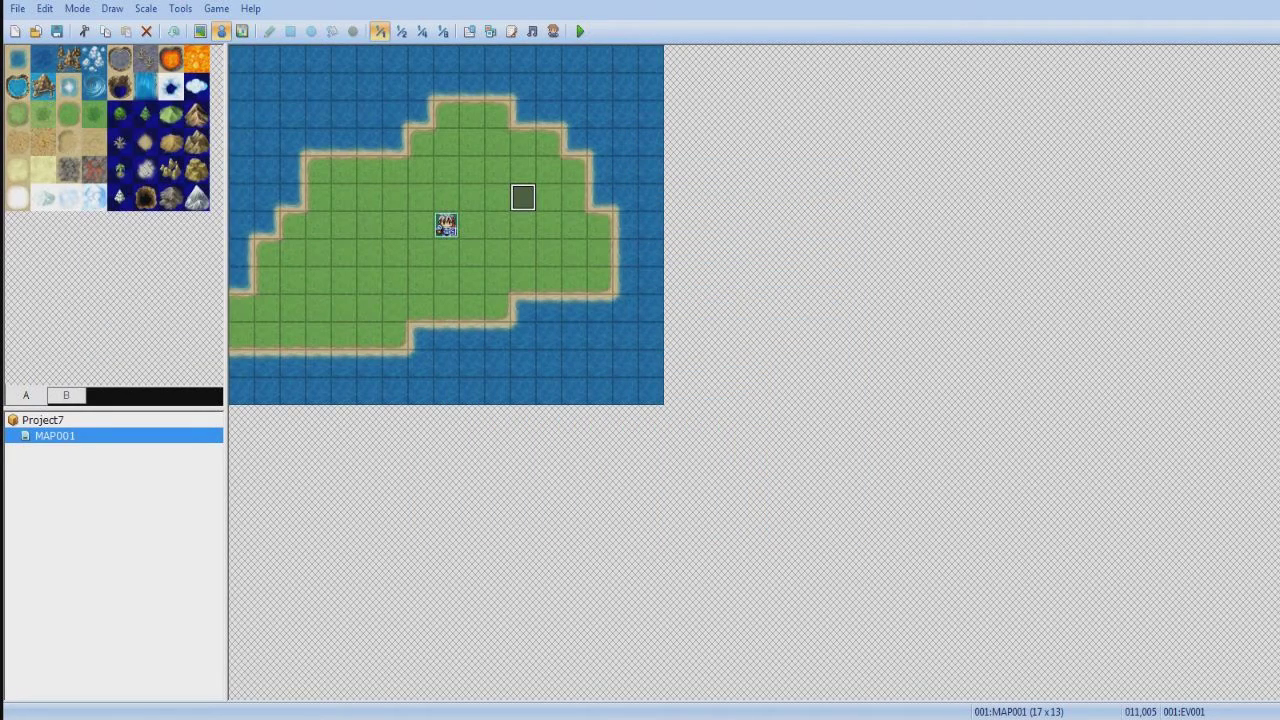
right_click(524, 207)
click(578, 220)
click(680, 173)
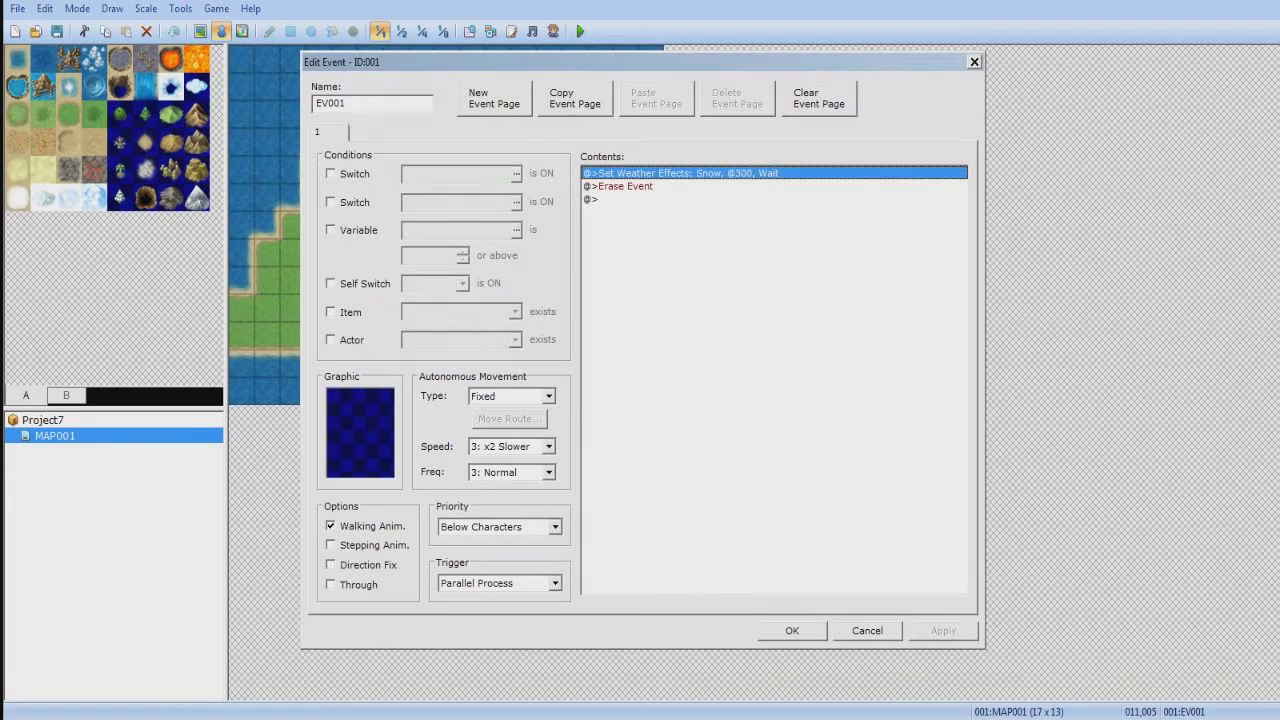
right_click(729, 172)
click(745, 191)
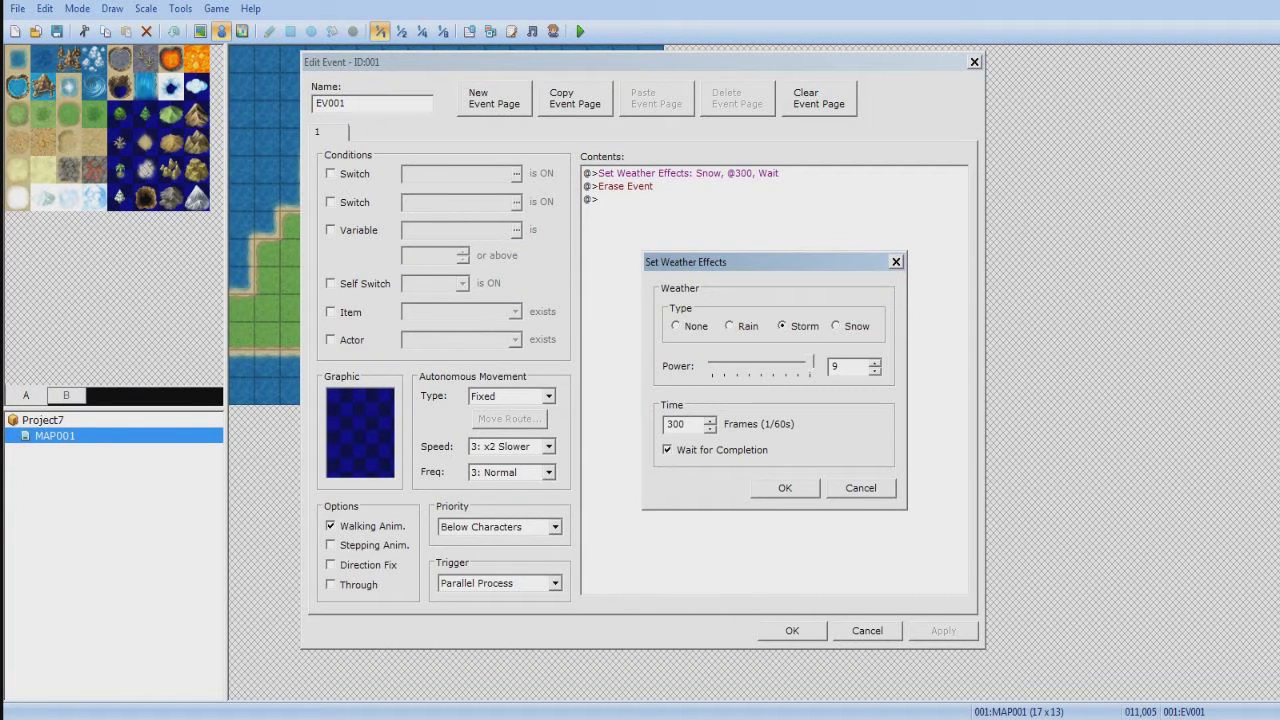
double_click(676, 424)
text(0)
click(785, 488)
click(690, 186)
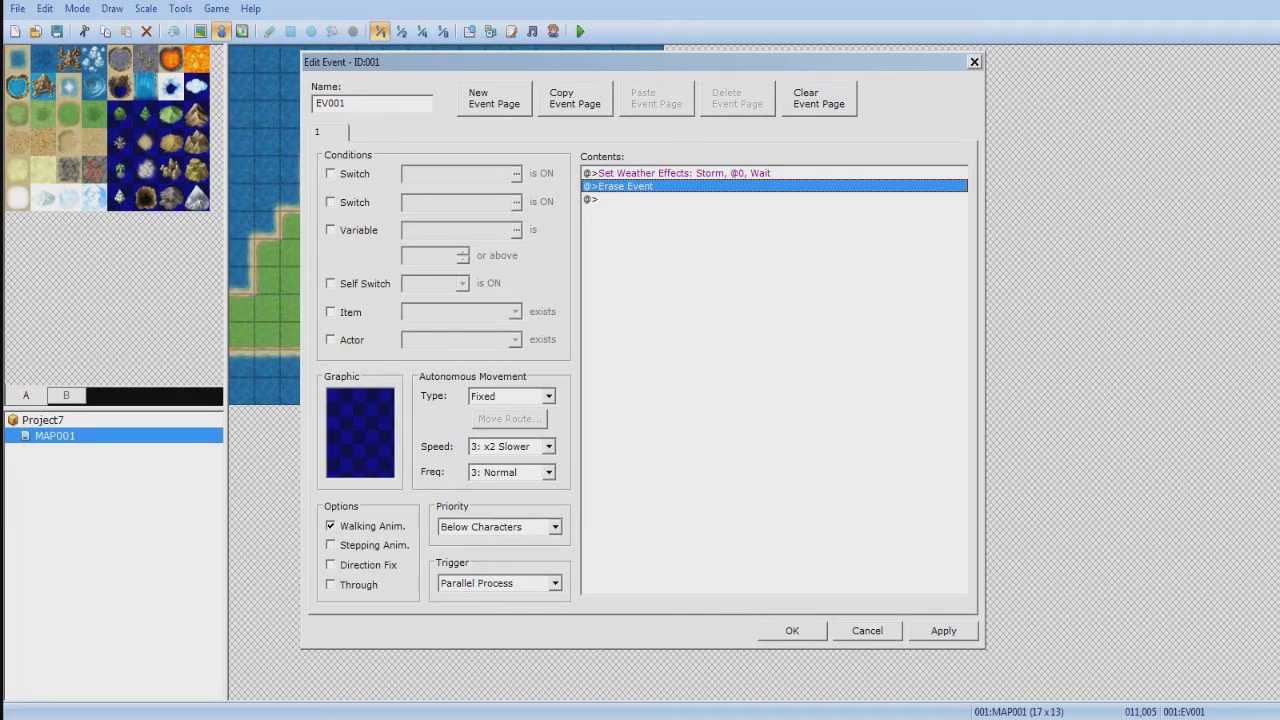
click(792, 630)
Create a new event at tile 012,005 with its trigger set to Parallel Process
double_click(549, 197)
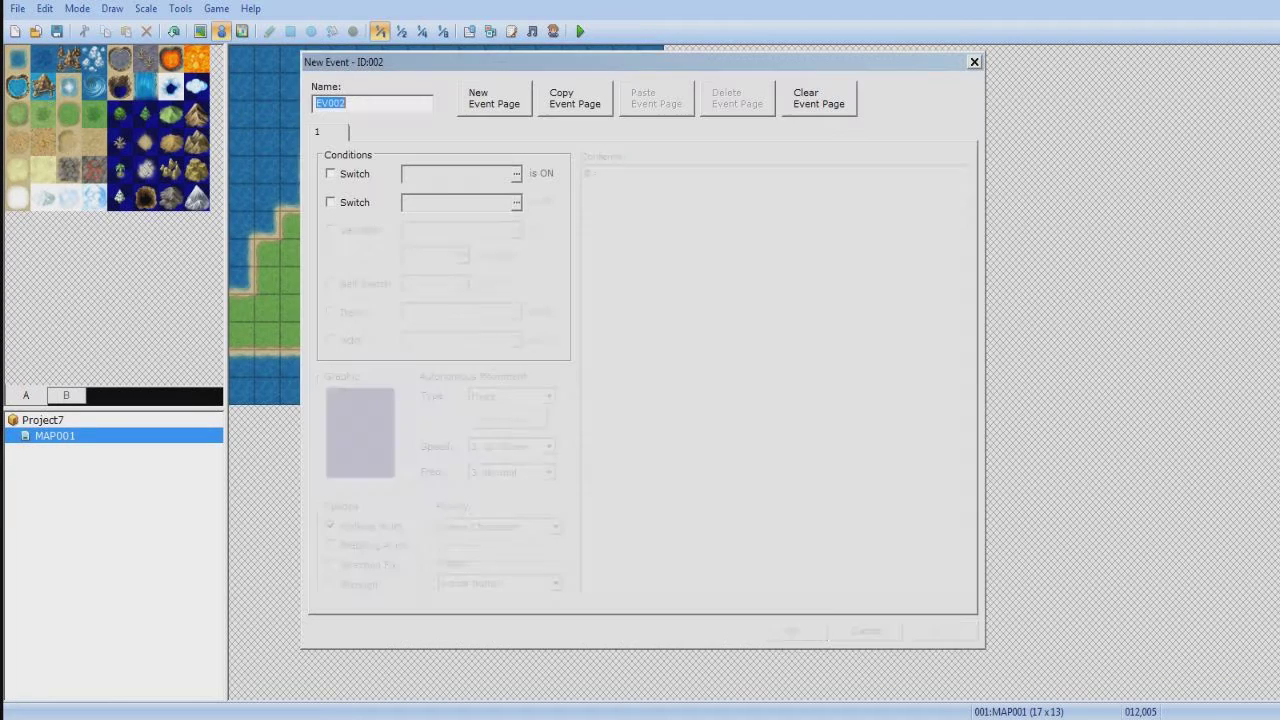
click(500, 583)
click(476, 652)
Add a Control Variables command to the new event and name its variable 0001 "add"
double_click(690, 173)
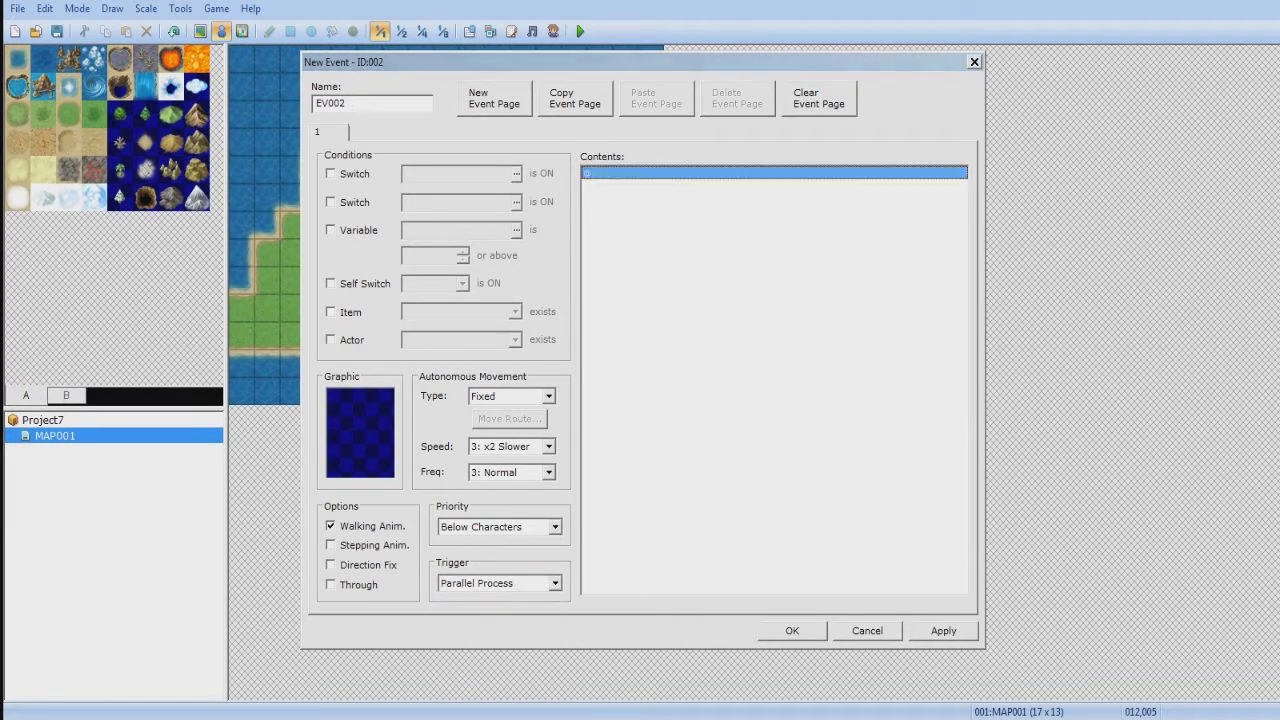
click(612, 153)
click(690, 346)
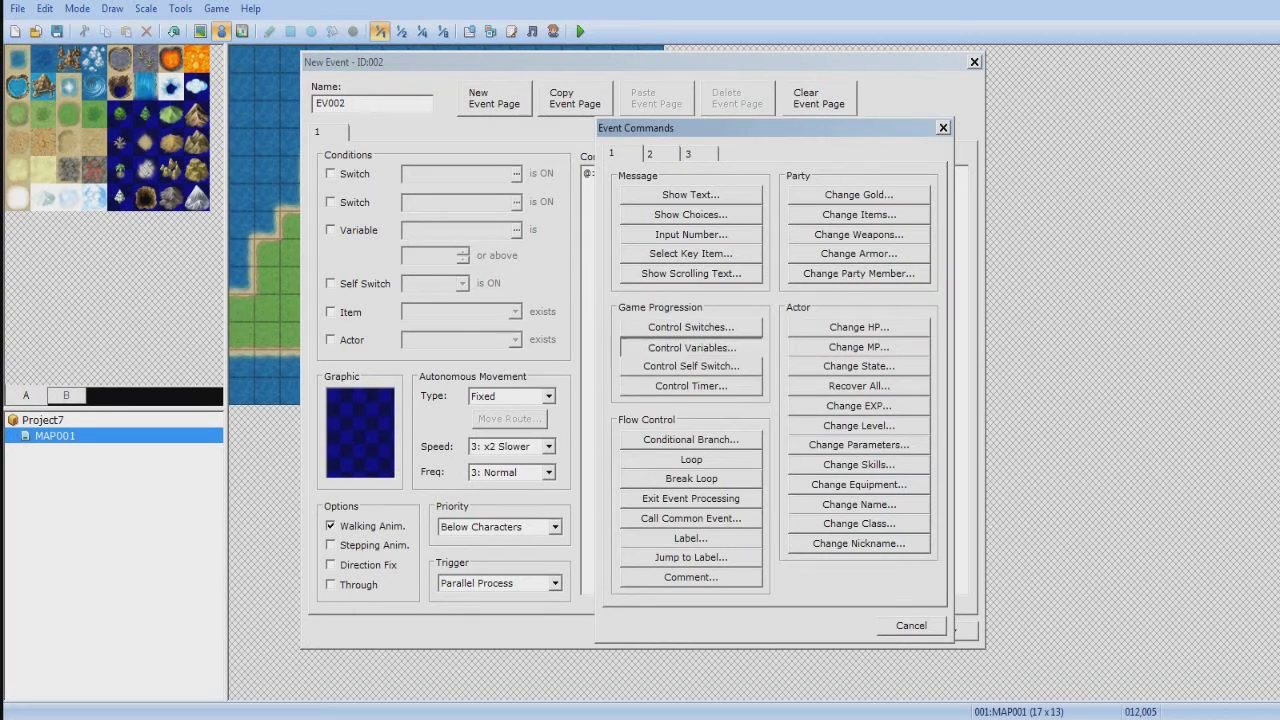
click(795, 254)
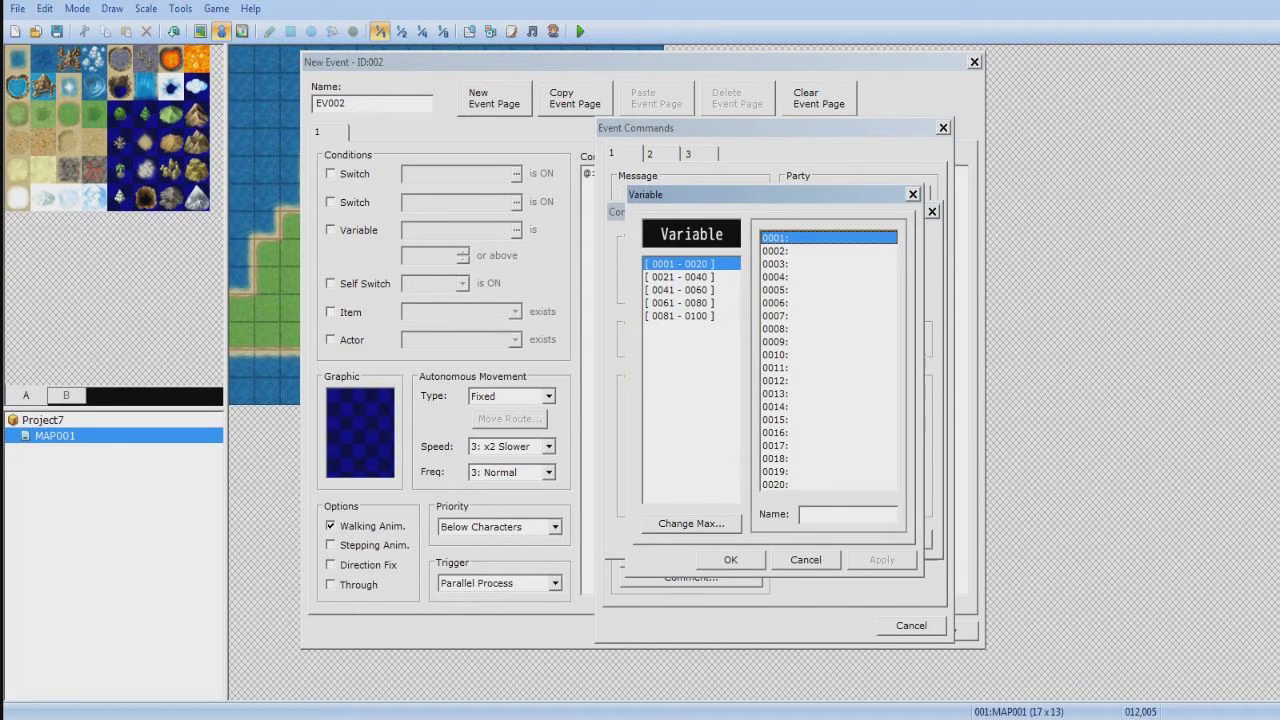
click(847, 514)
text(add)
key(Return)
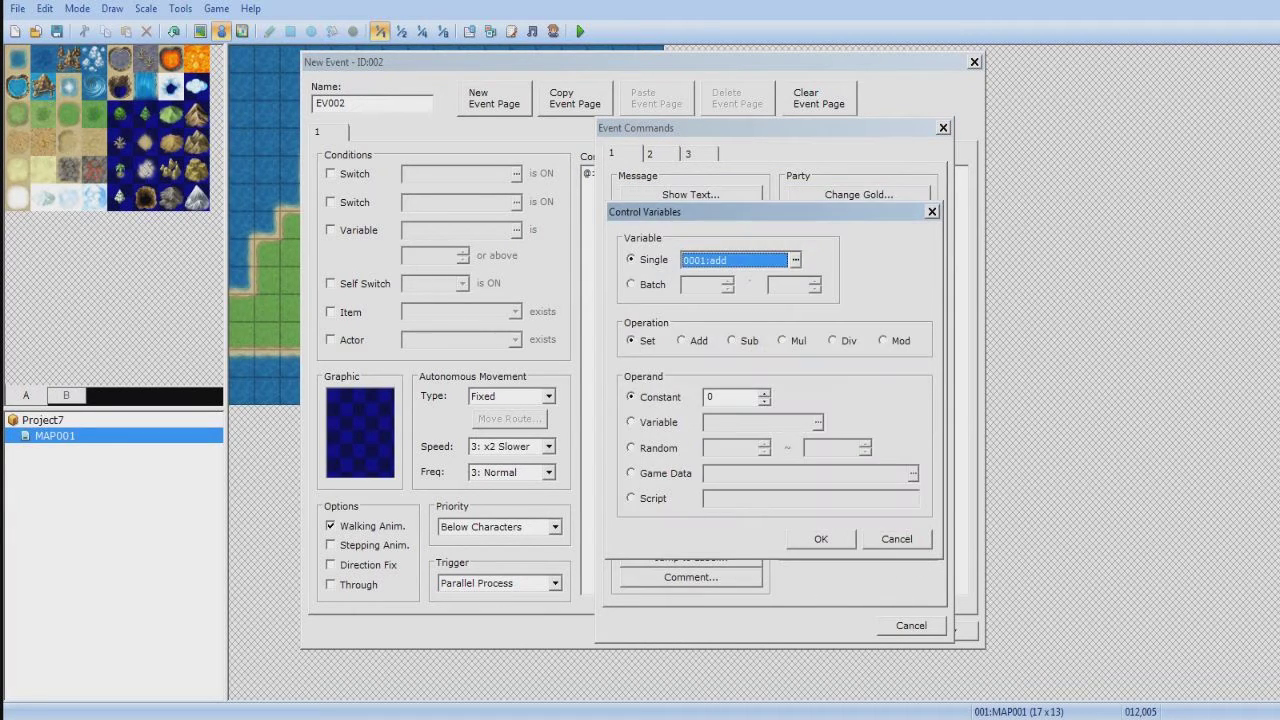
click(795, 260)
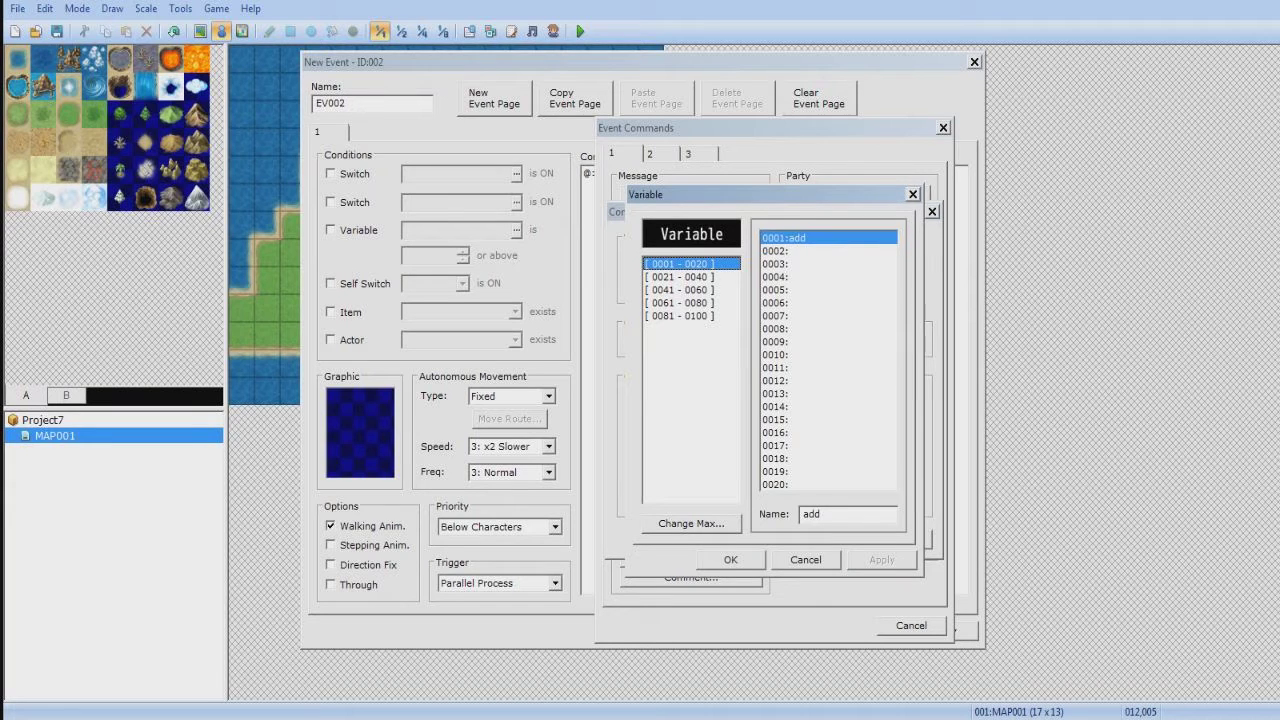
click(828, 251)
click(847, 514)
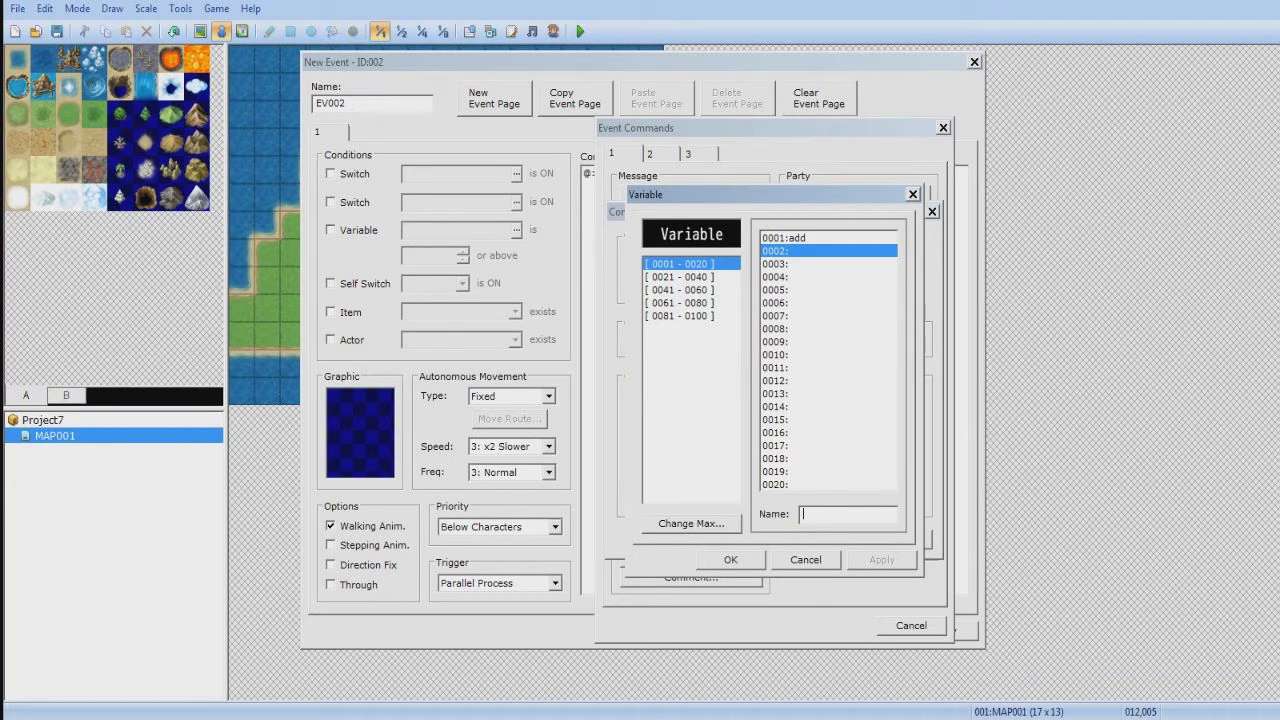
text(flash)
key(BackSpace)
key(BackSpace)
key(BackSpace)
key(BackSpace)
key(BackSpace)
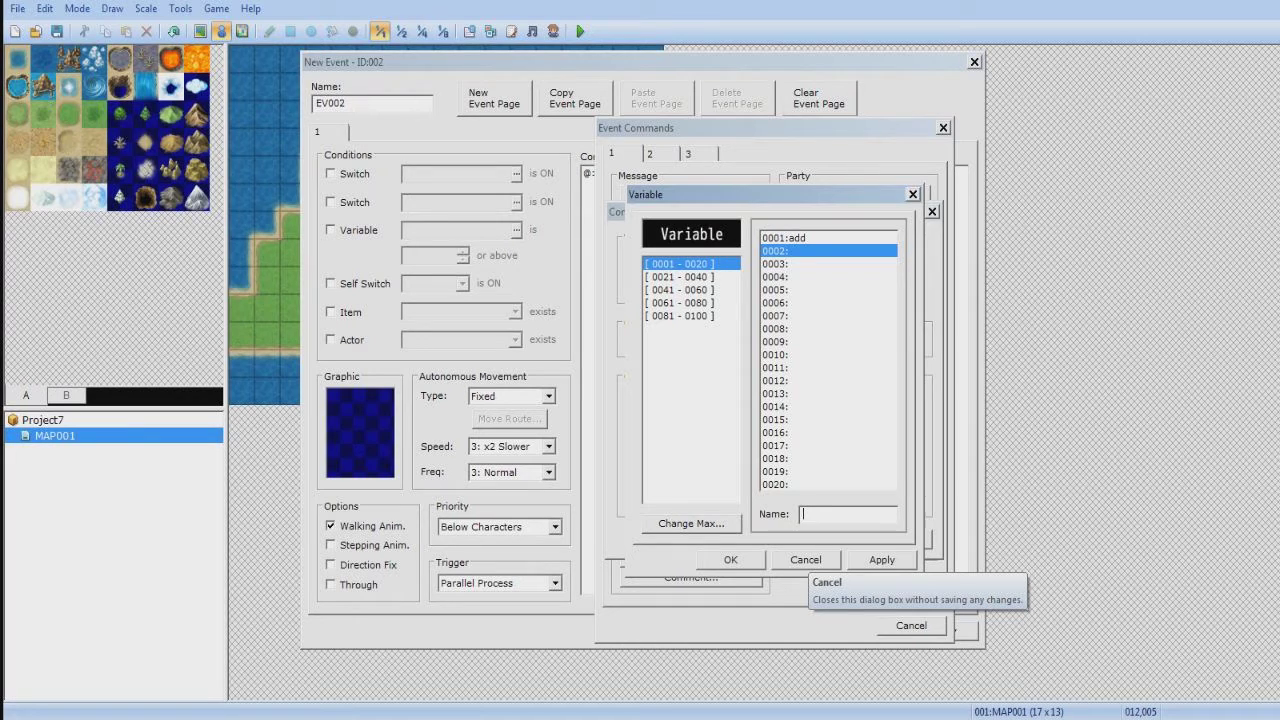
click(805, 559)
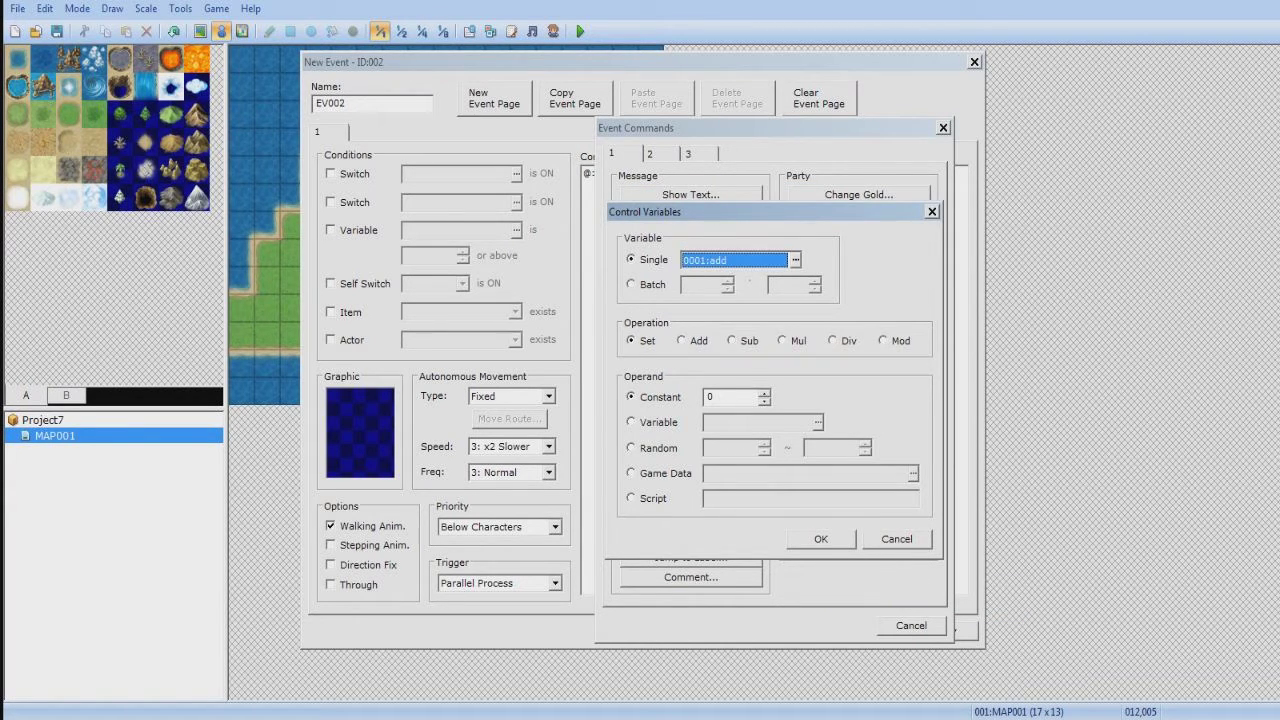
Make the variable command add a random number from 0 to 3 to variable 0001:add
click(682, 341)
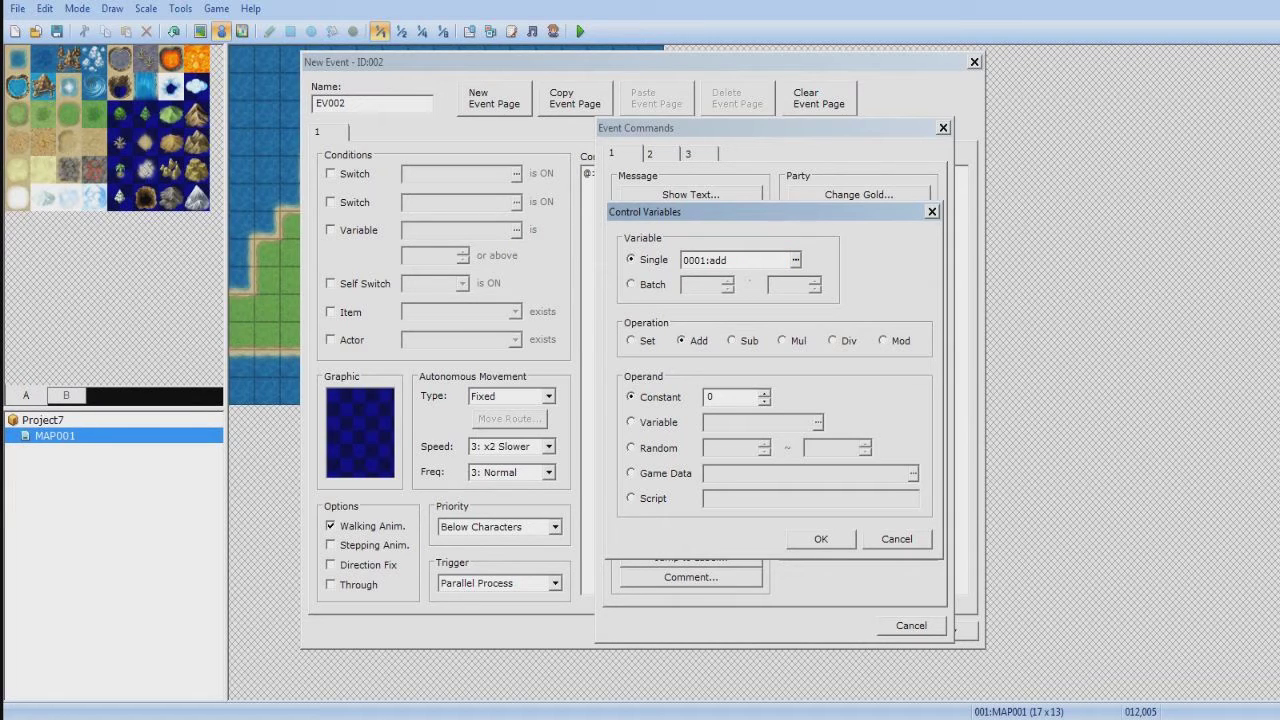
click(631, 448)
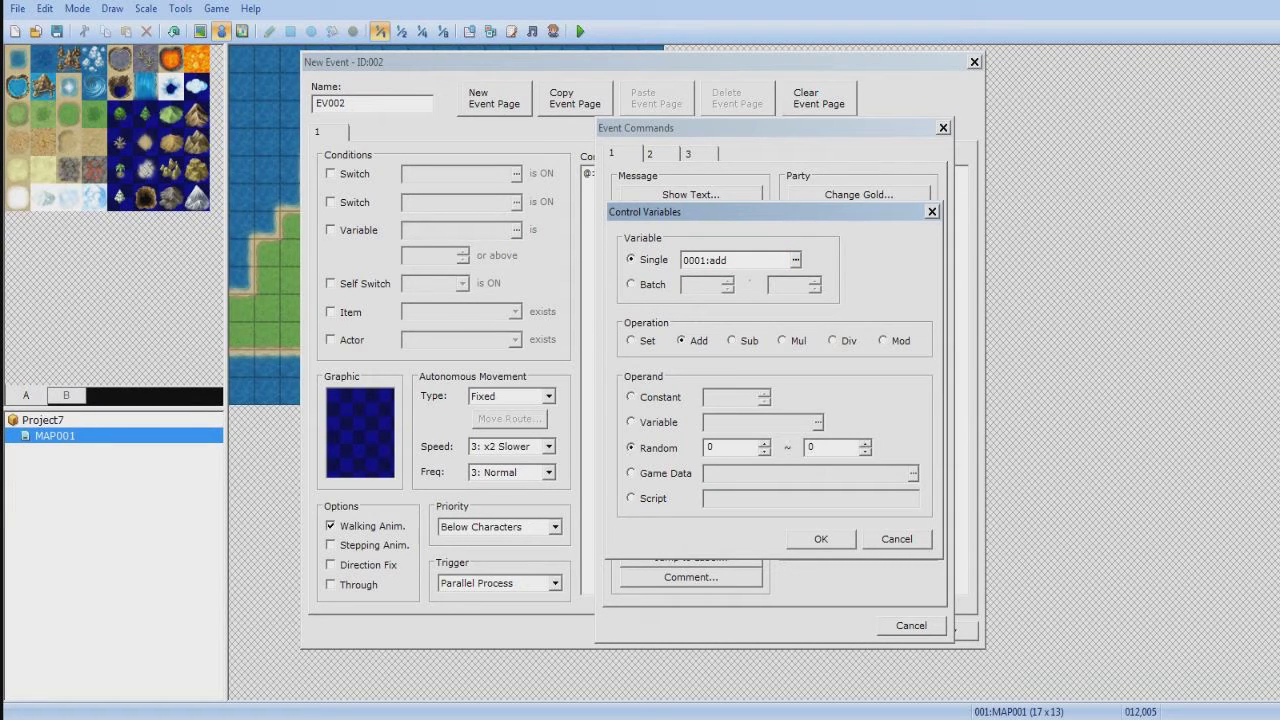
double_click(812, 447)
text(3)
key(Return)
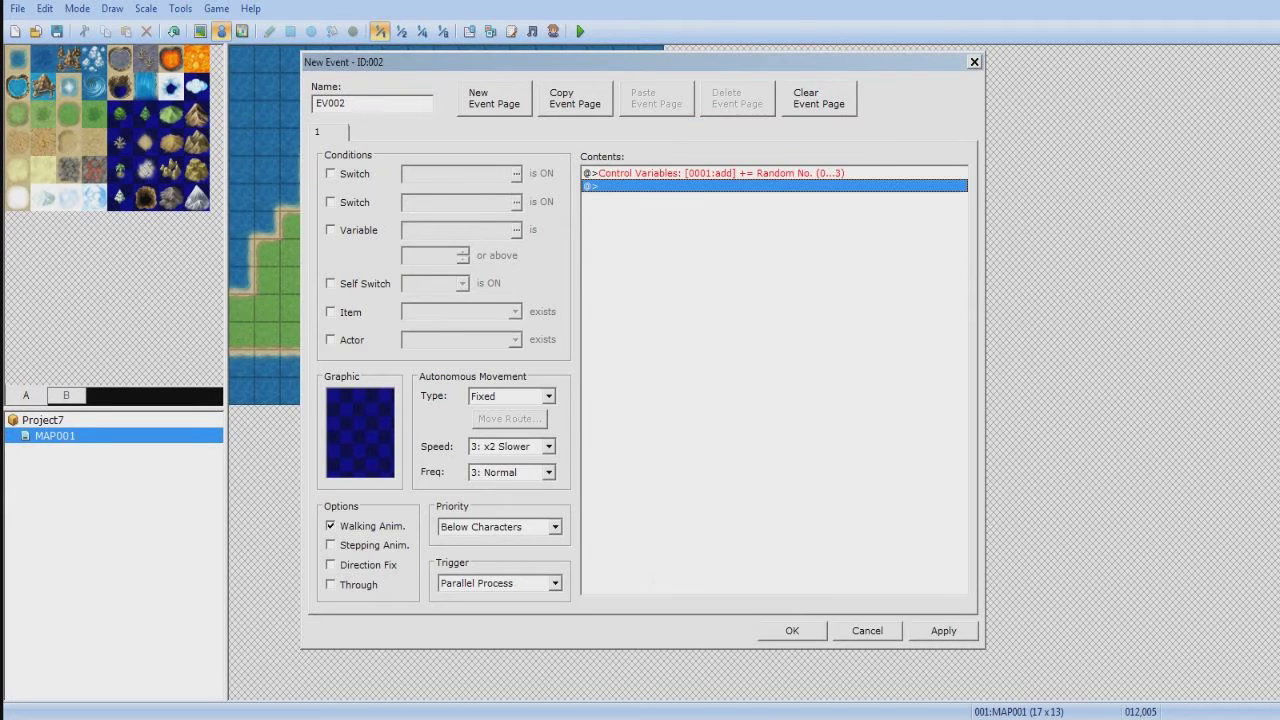
Insert a conditional branch for variable 0001:add greater than or equal to 300, keeping the handling for unmet conditions
key(Return)
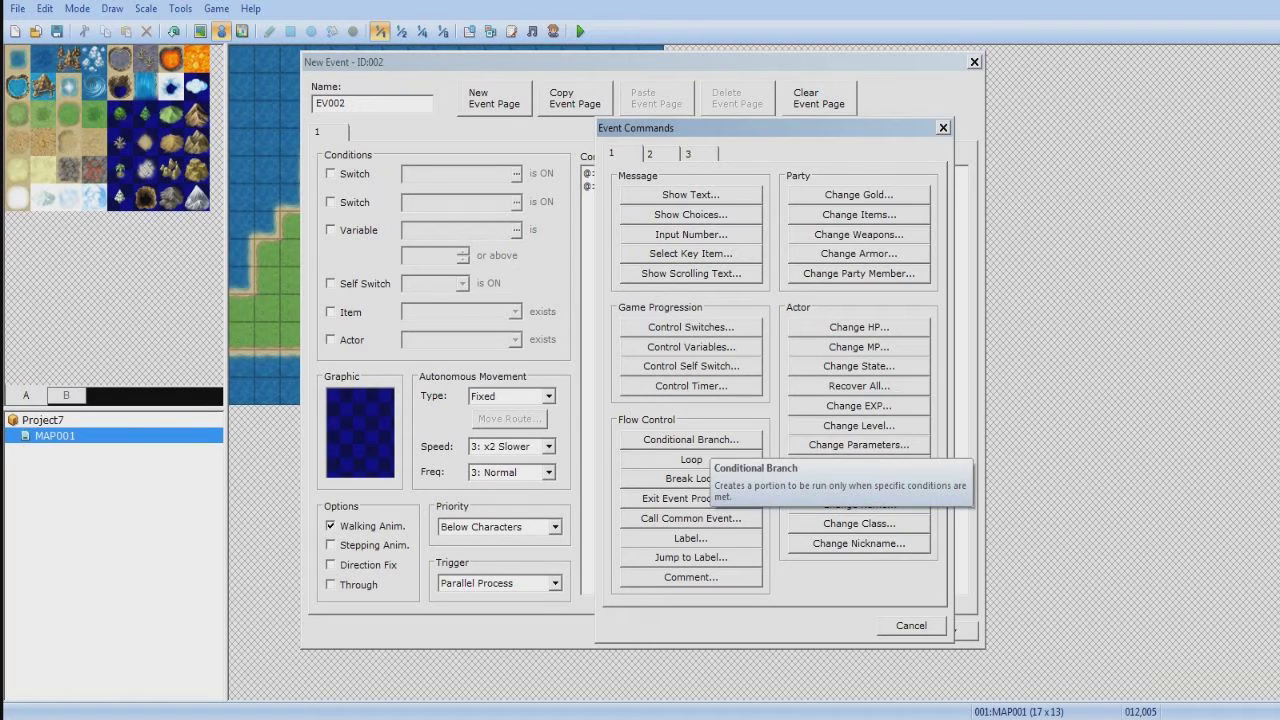
click(690, 440)
click(636, 305)
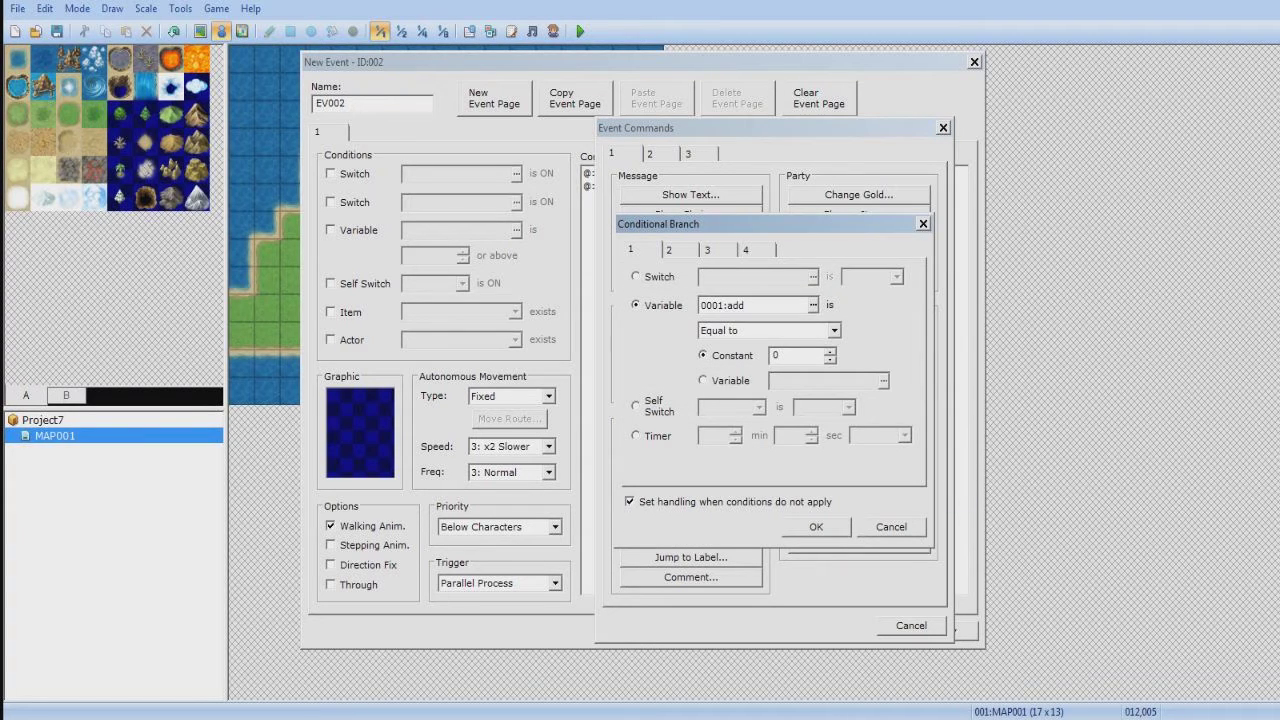
click(813, 305)
click(784, 238)
double_click(784, 238)
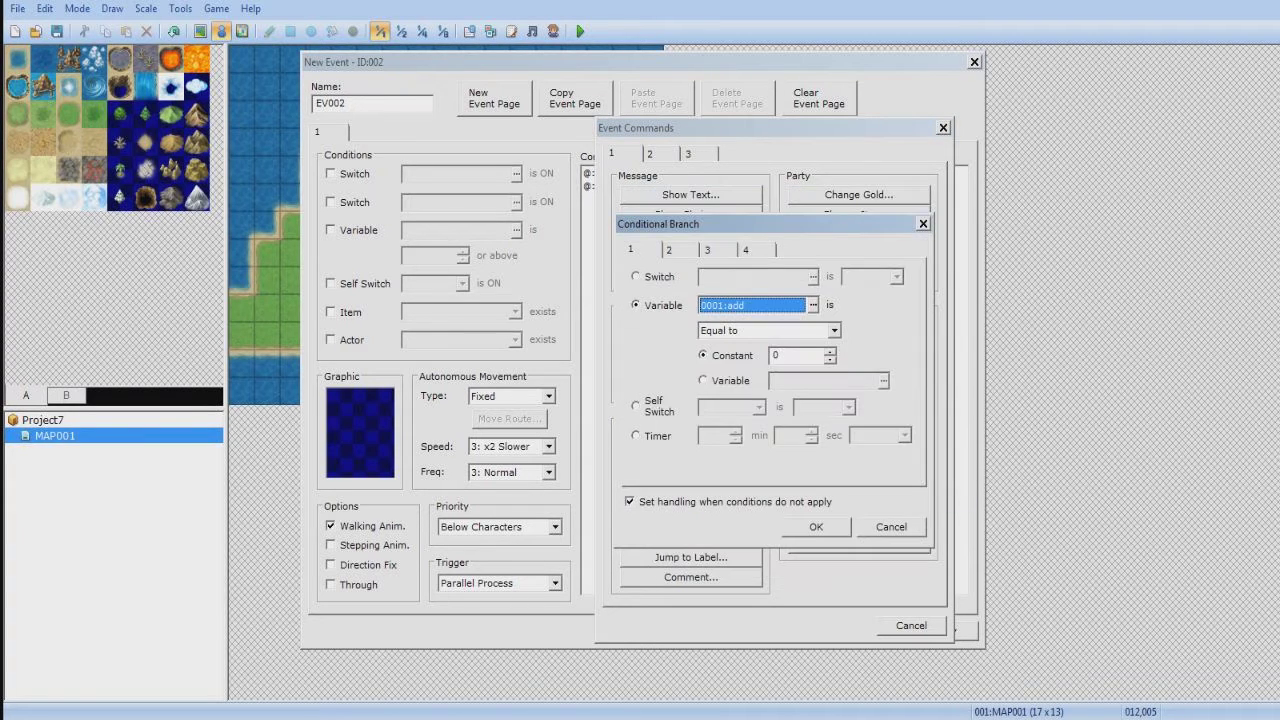
click(834, 330)
click(729, 387)
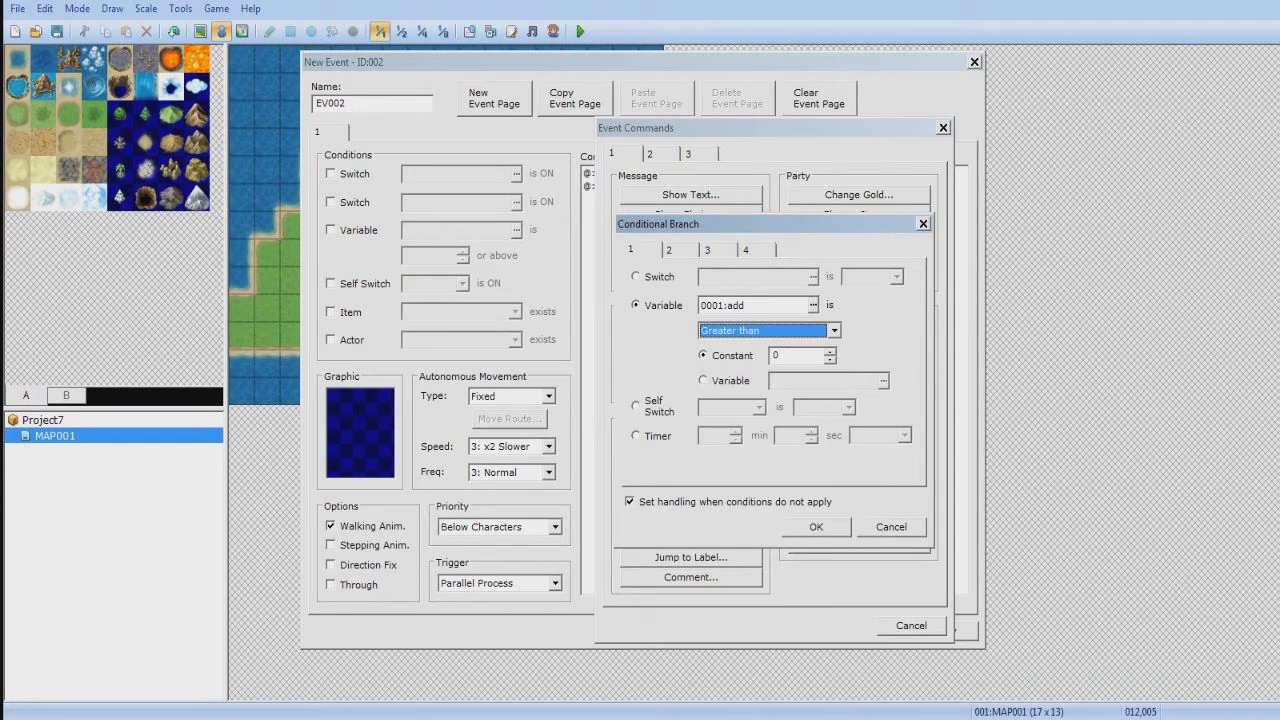
click(834, 330)
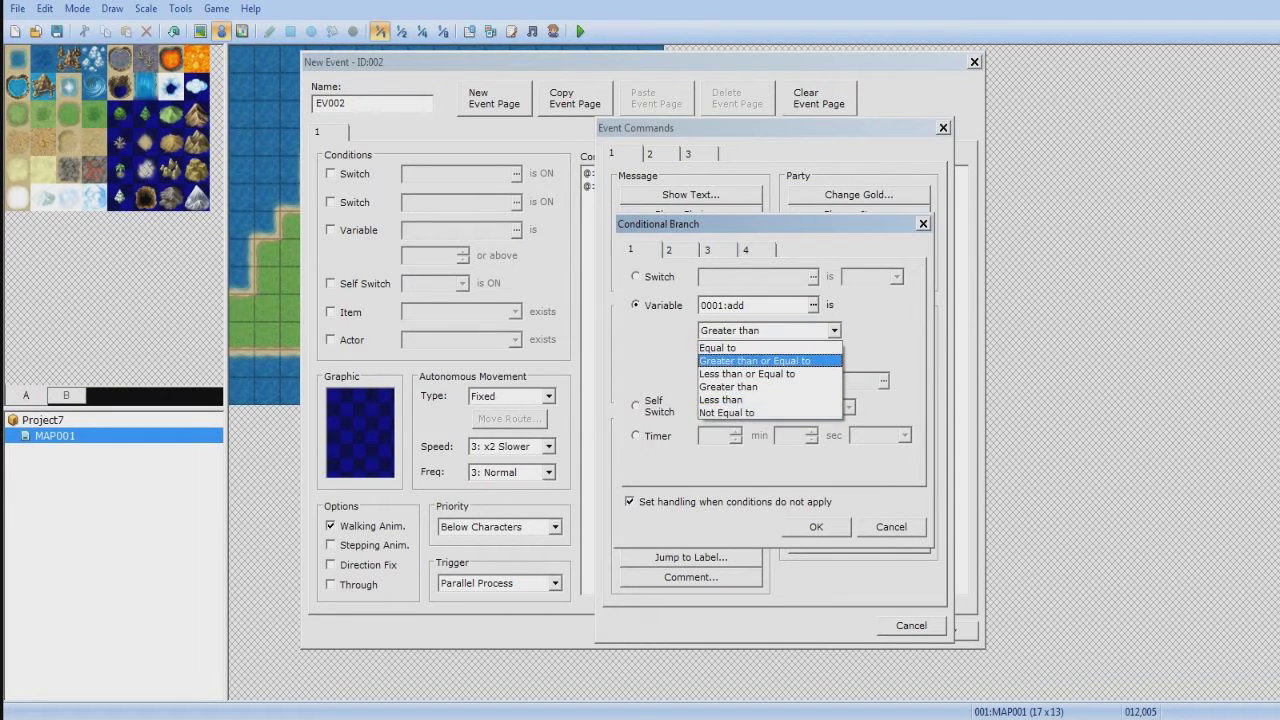
click(755, 361)
double_click(777, 356)
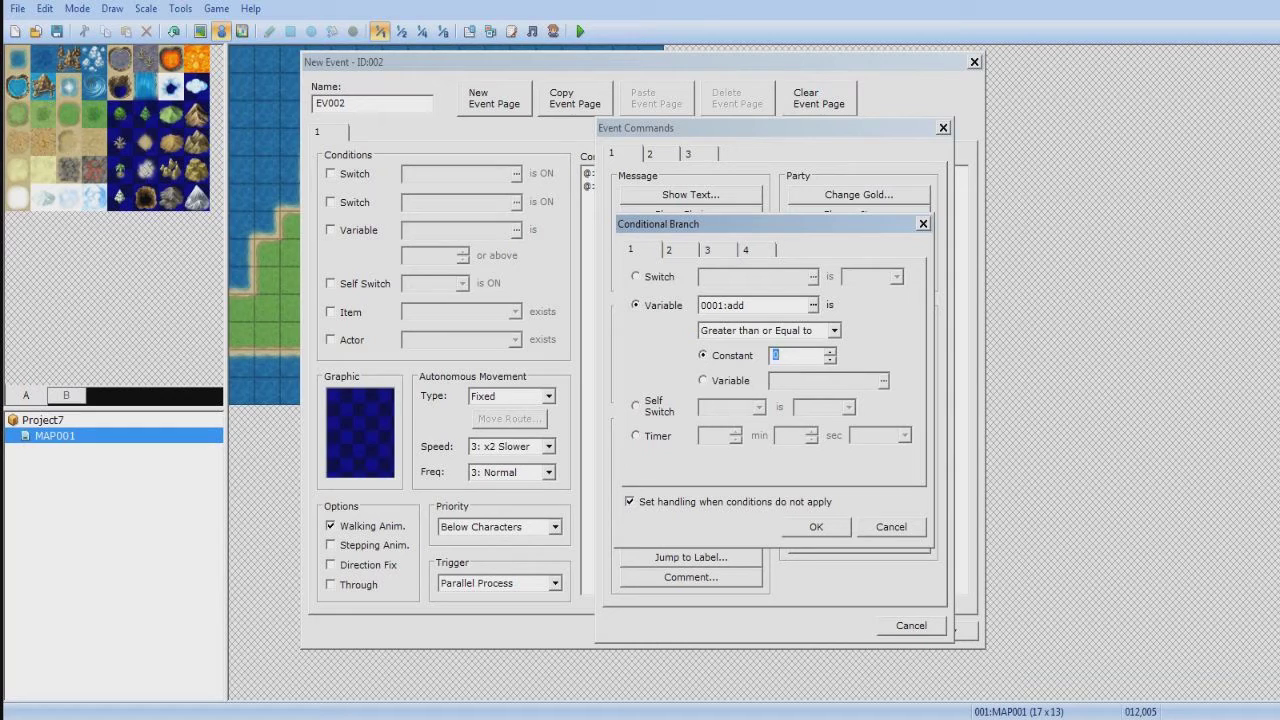
text(300)
key(Return)
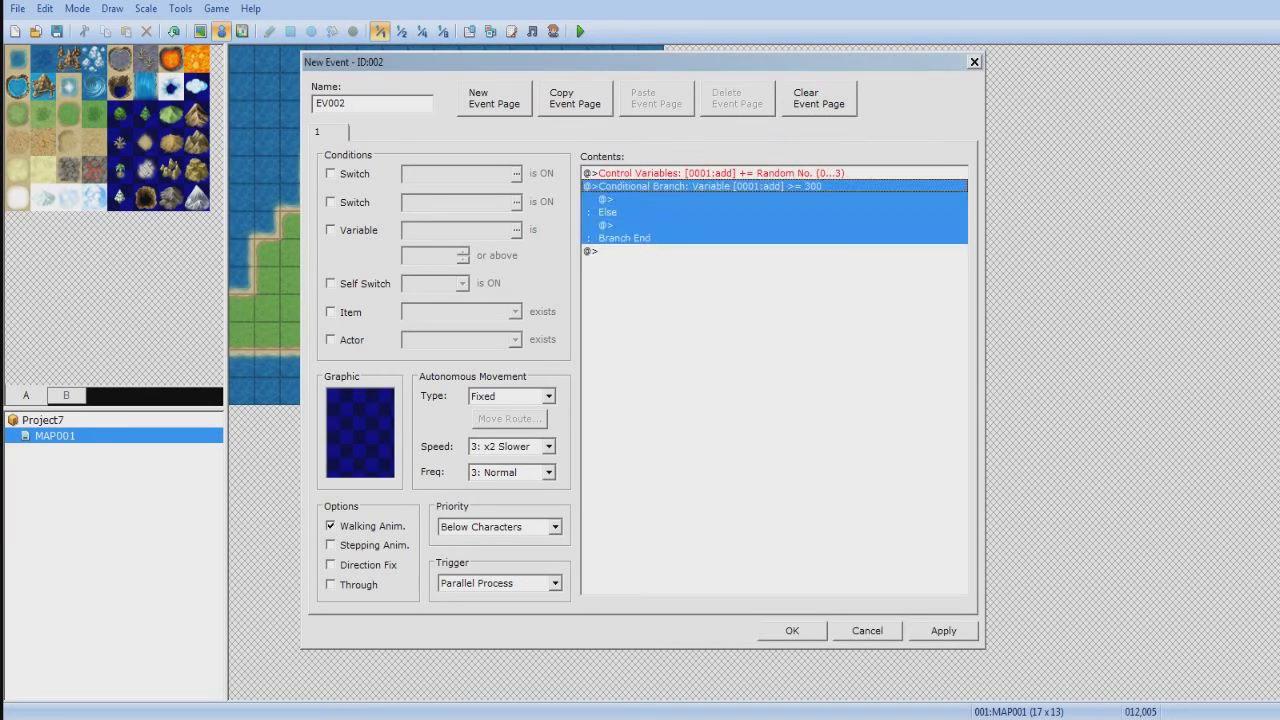
Raise the upper limit of the random number added to variable 0001:add to 10
click(655, 173)
right_click(654, 173)
click(685, 203)
double_click(812, 447)
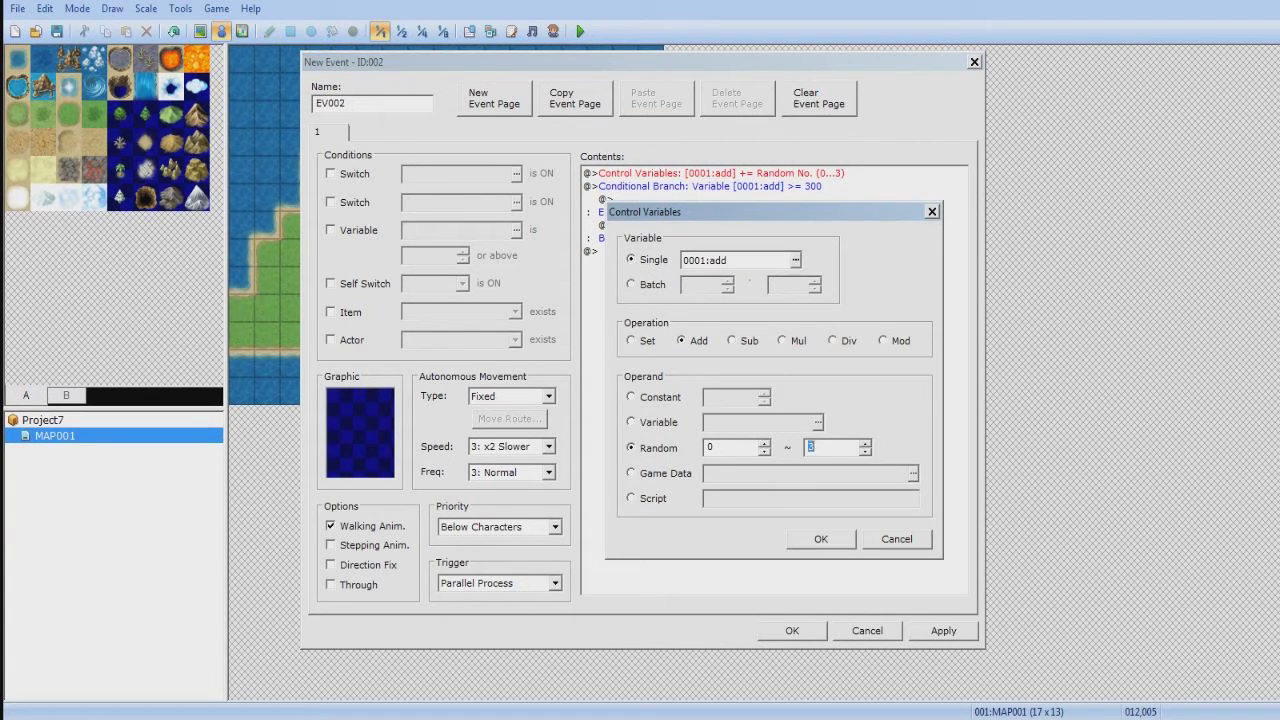
text(10)
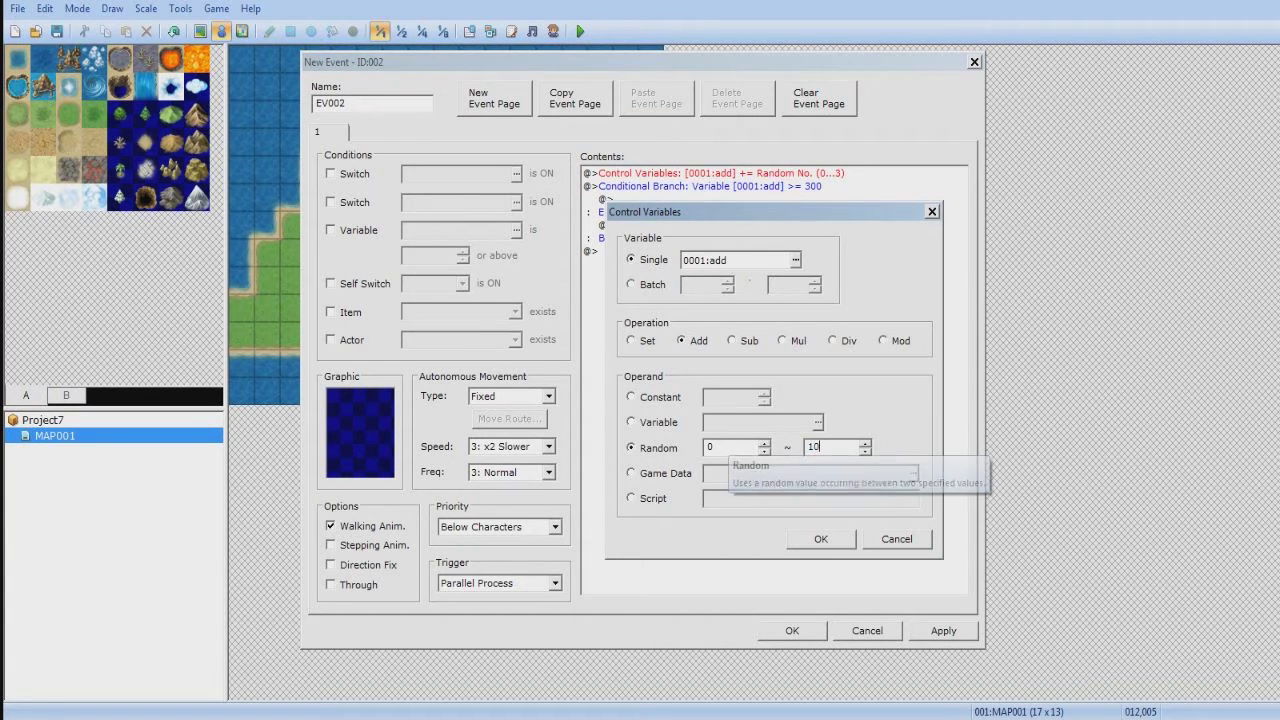
key(Return)
Add a Play SE command with the Thunder9 sound inside the conditional branch, above its Else section
double_click(660, 199)
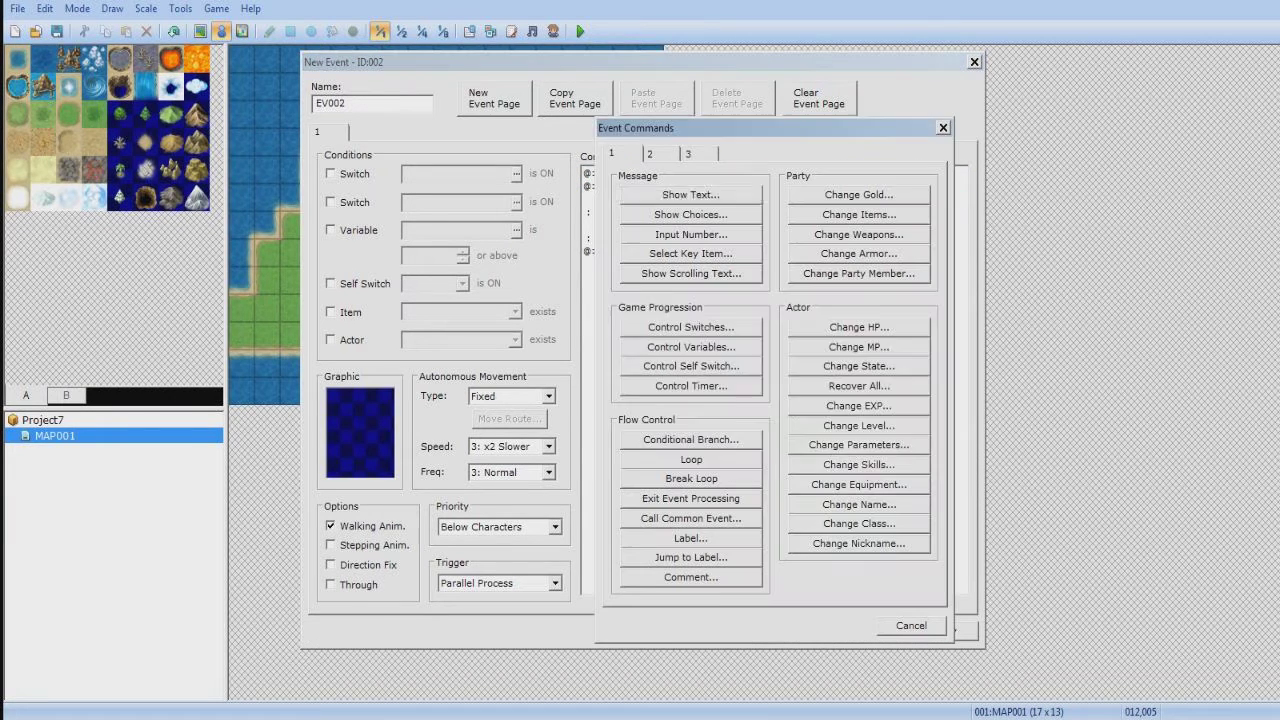
click(680, 196)
click(952, 455)
click(650, 154)
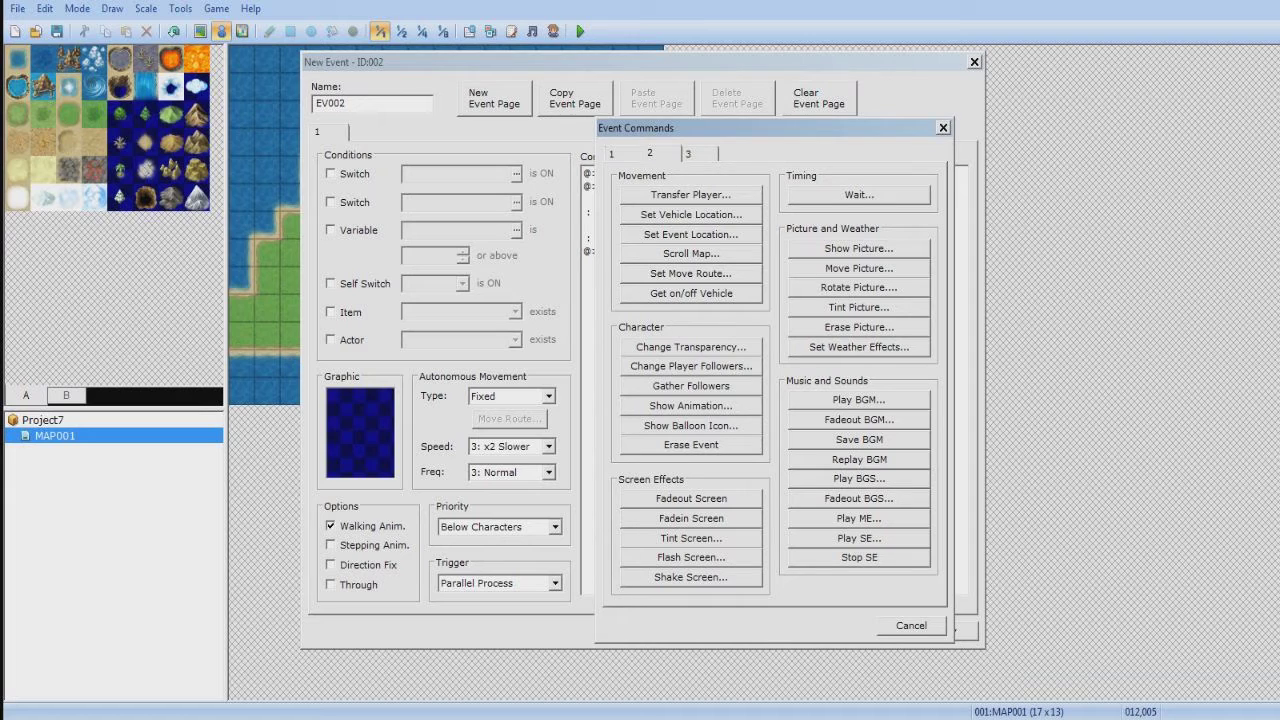
click(859, 538)
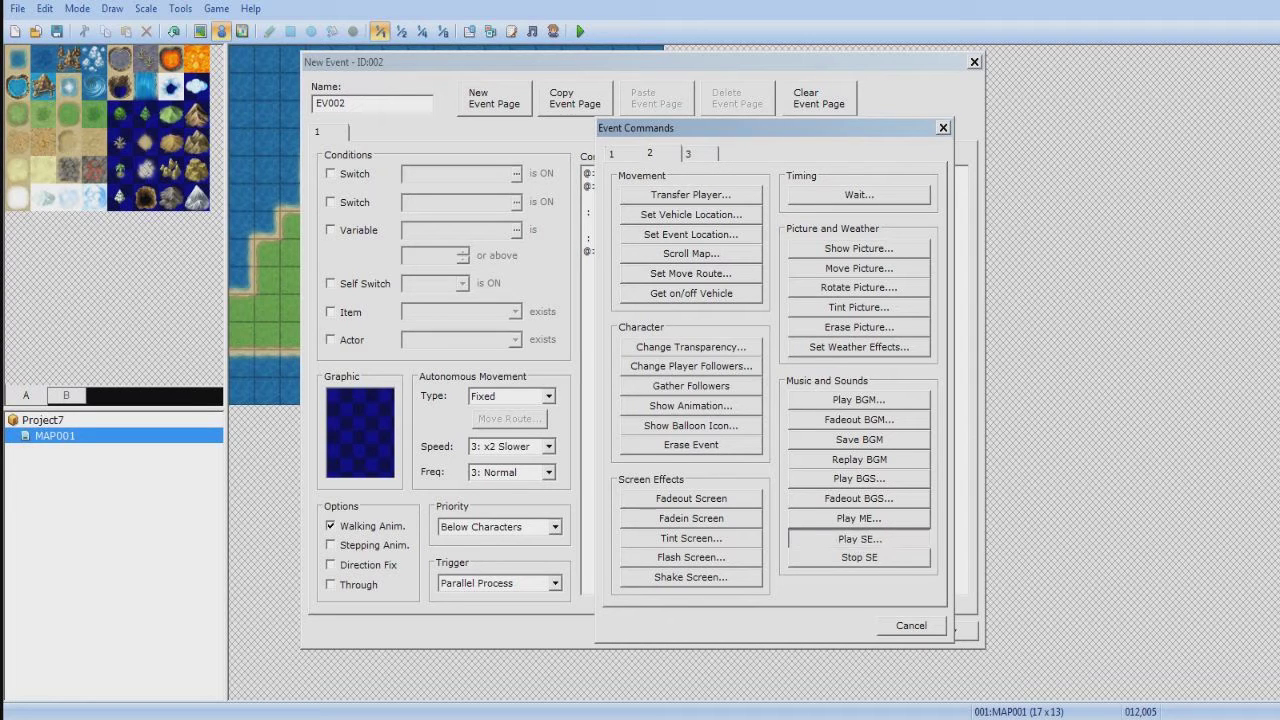
click(715, 295)
key(t)
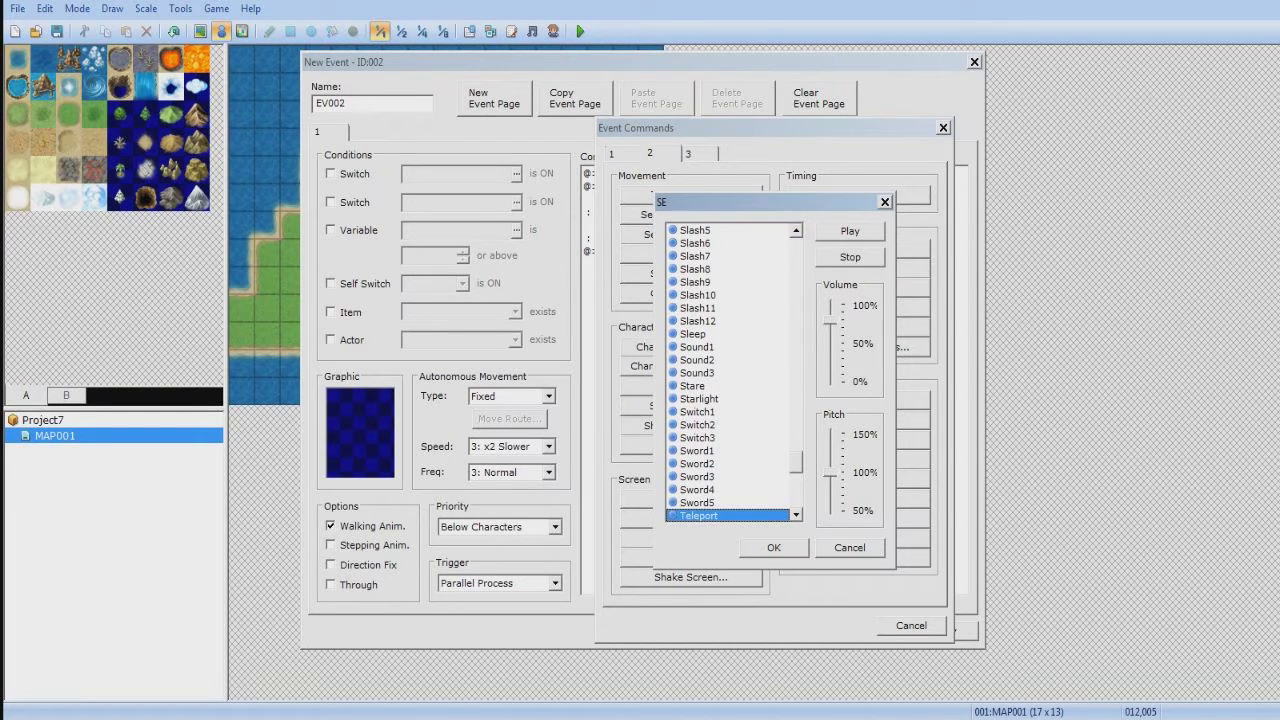
scroll(728, 373, down, 2)
click(702, 451)
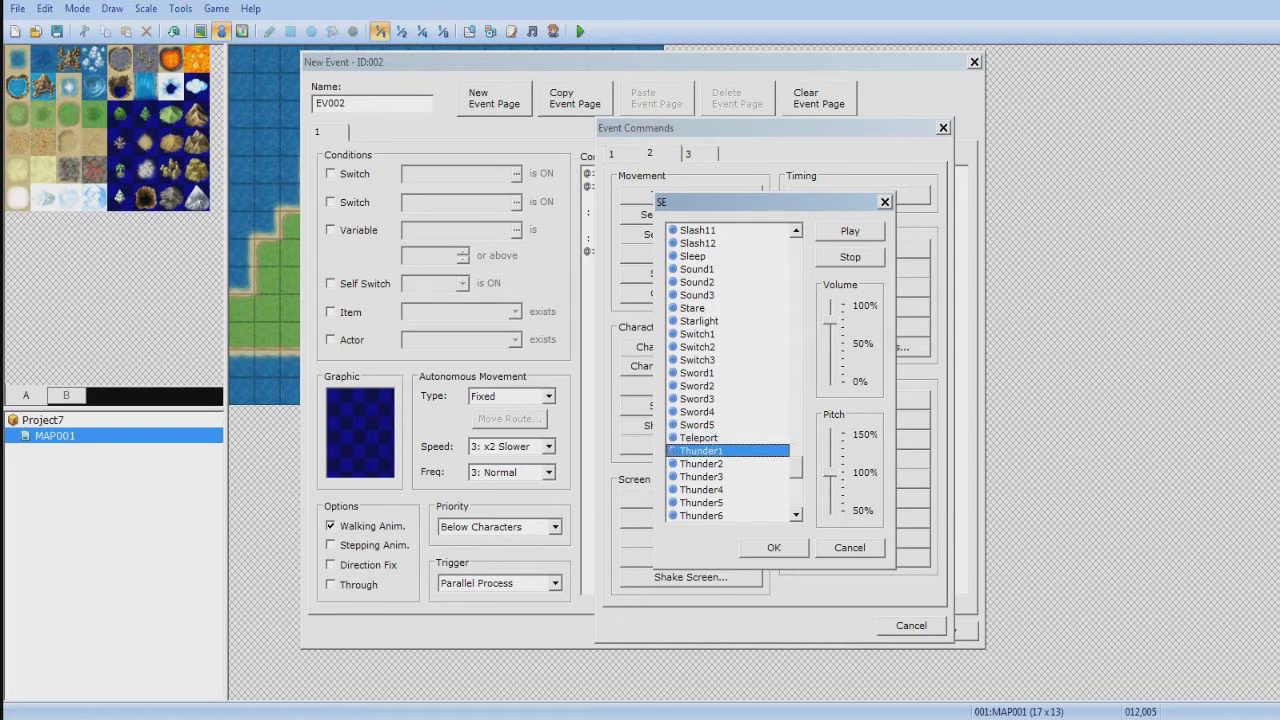
key(Down)
key(Down)
key(Down)
key(Down)
key(Down)
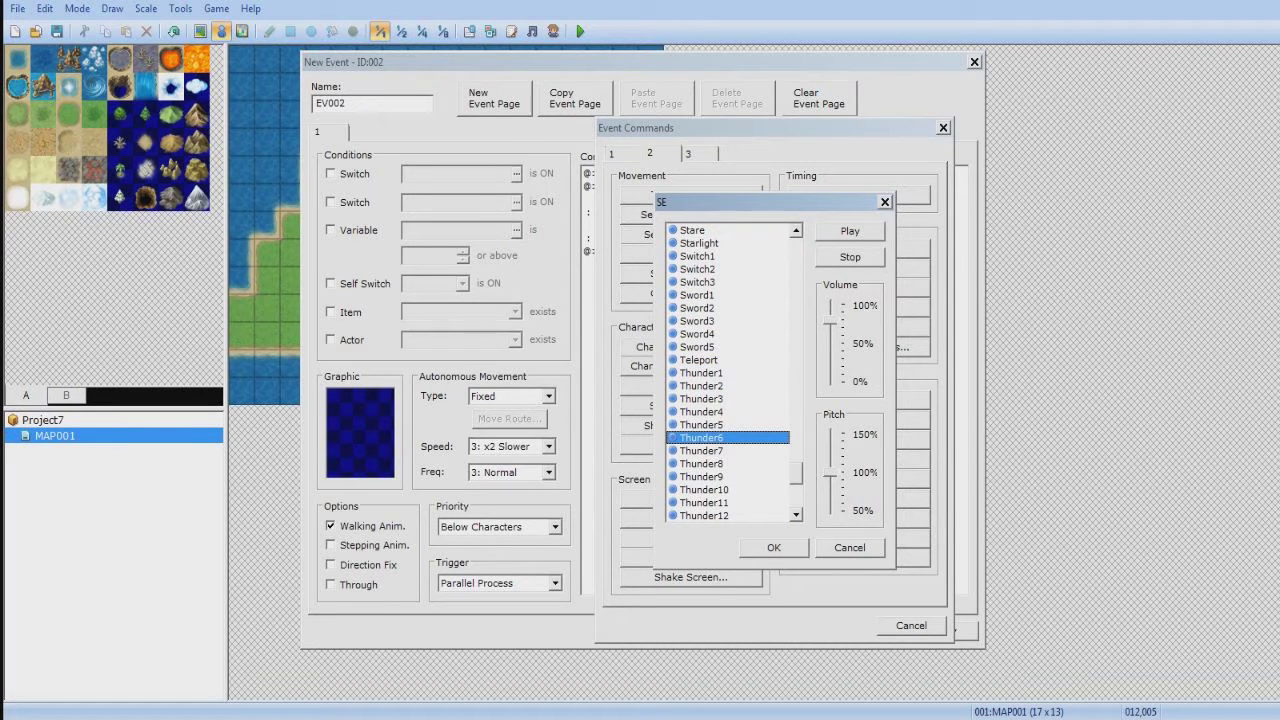
key(Up)
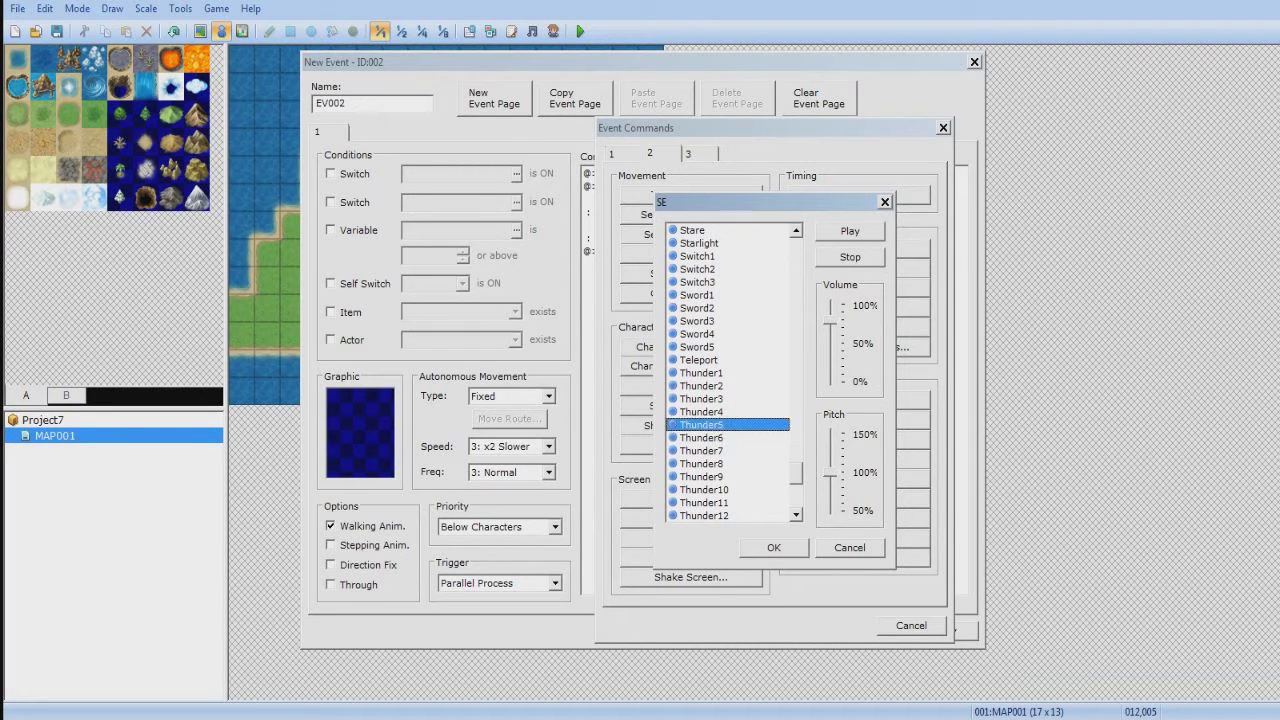
key(Up)
key(Up)
key(Up)
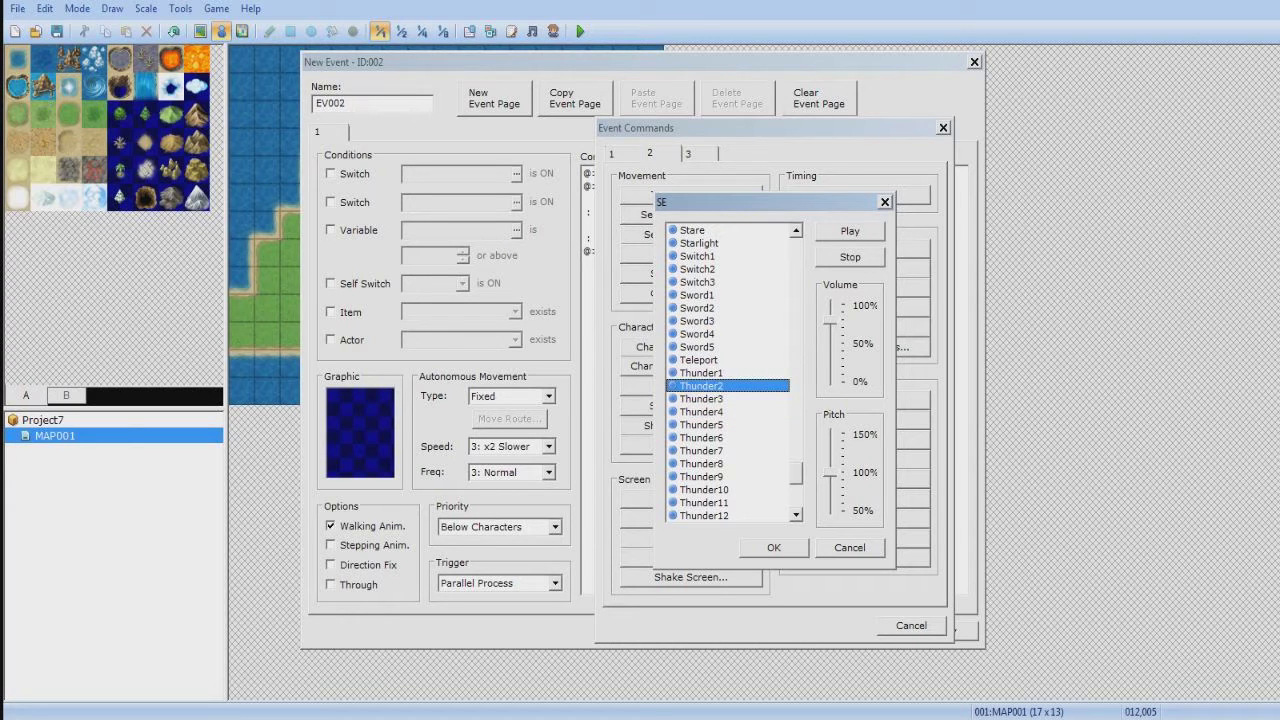
click(702, 477)
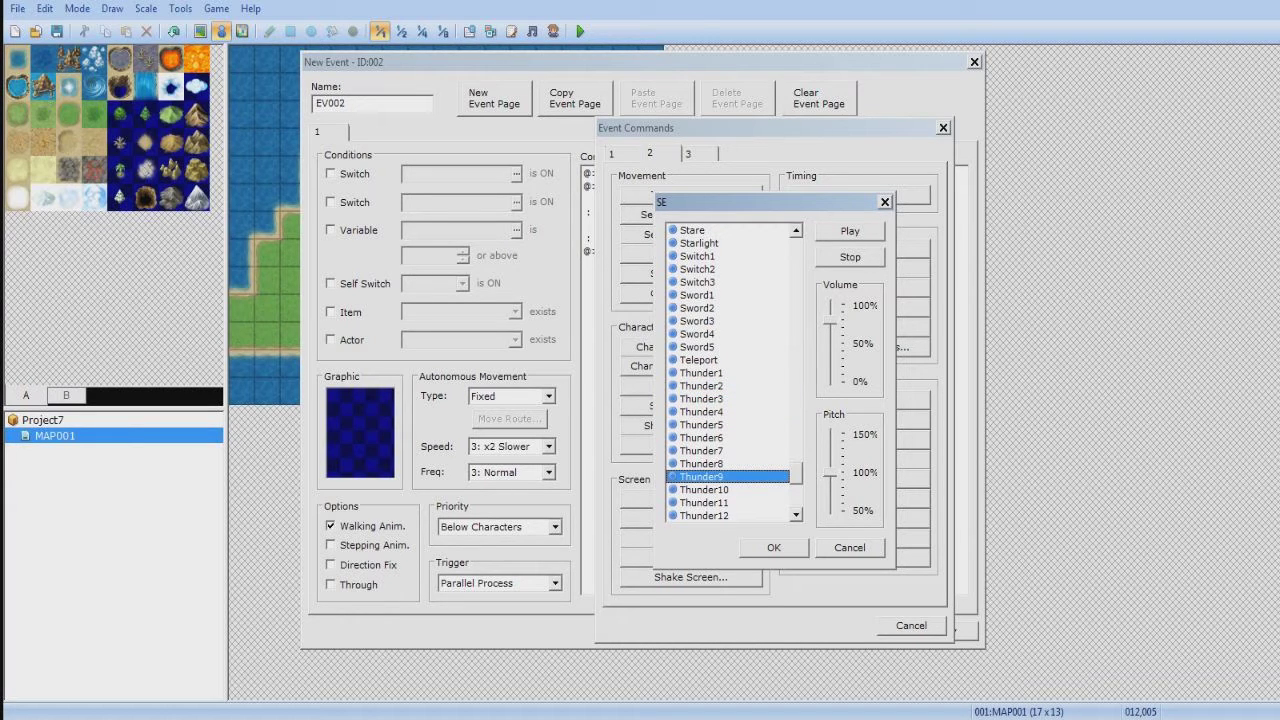
key(Return)
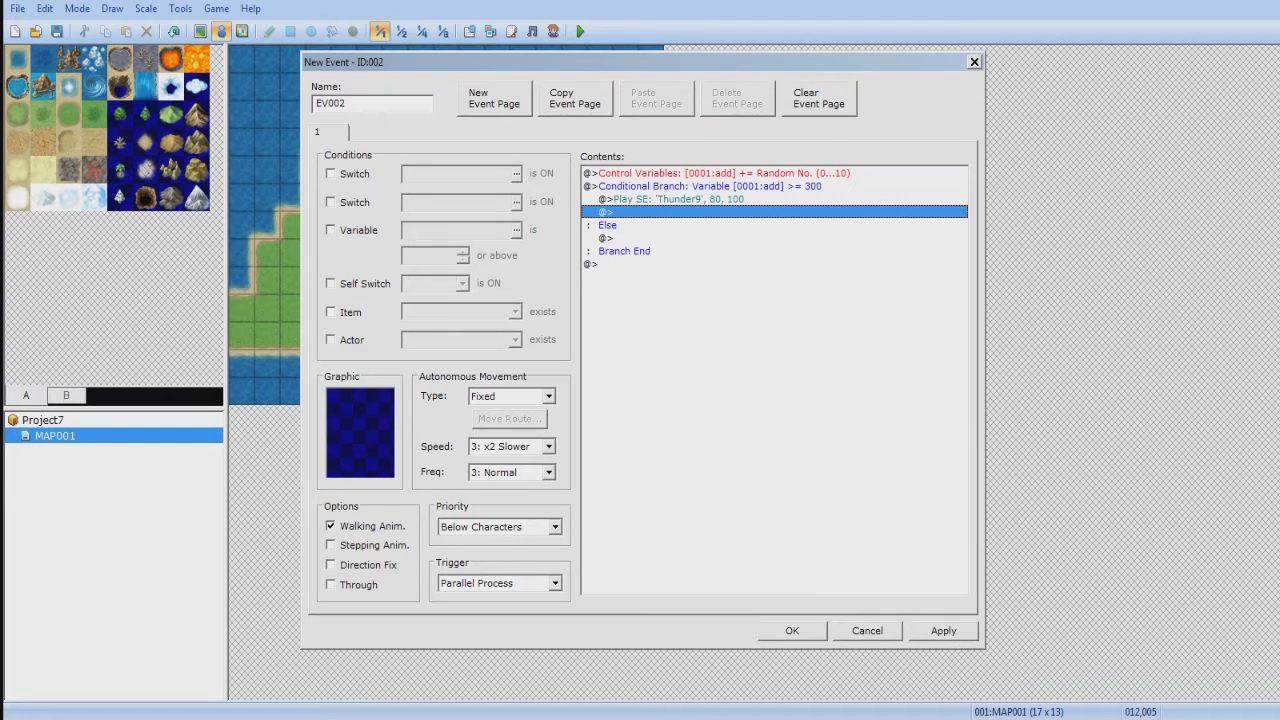
Add a white Flash Screen command lasting 15 frames, waiting for completion, below the thunder sound in the conditional branch
key(Return)
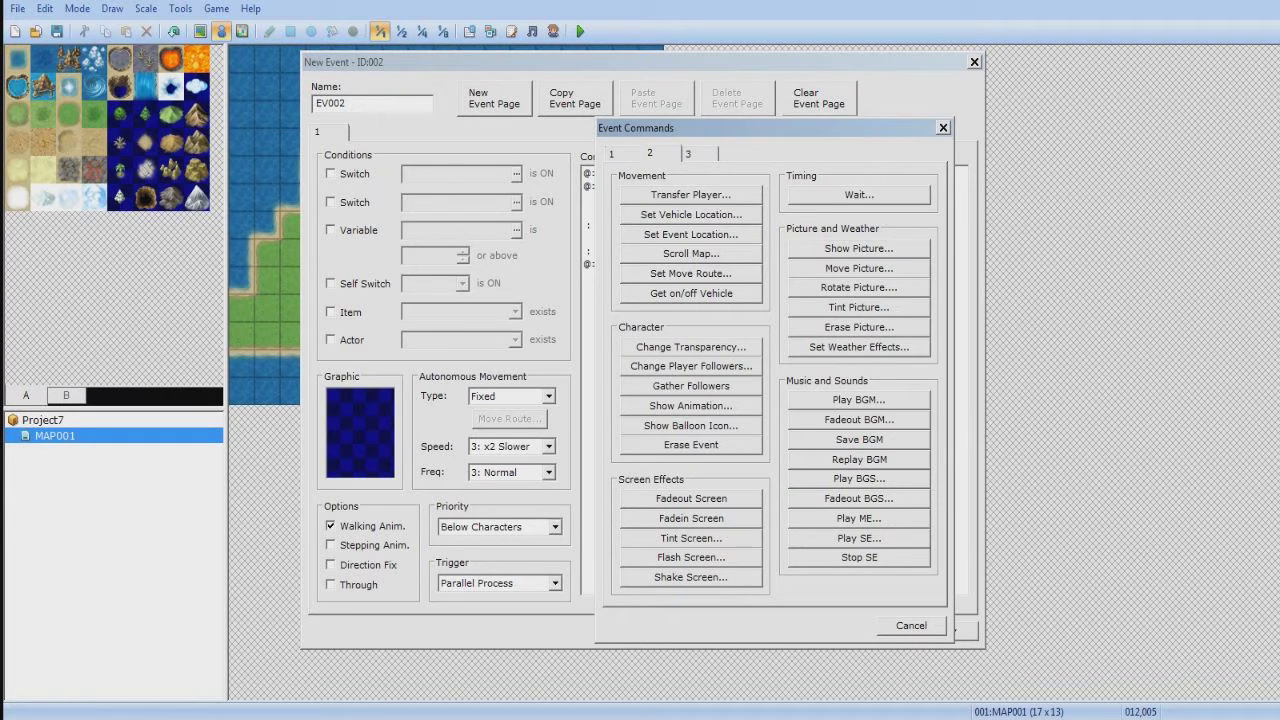
click(691, 558)
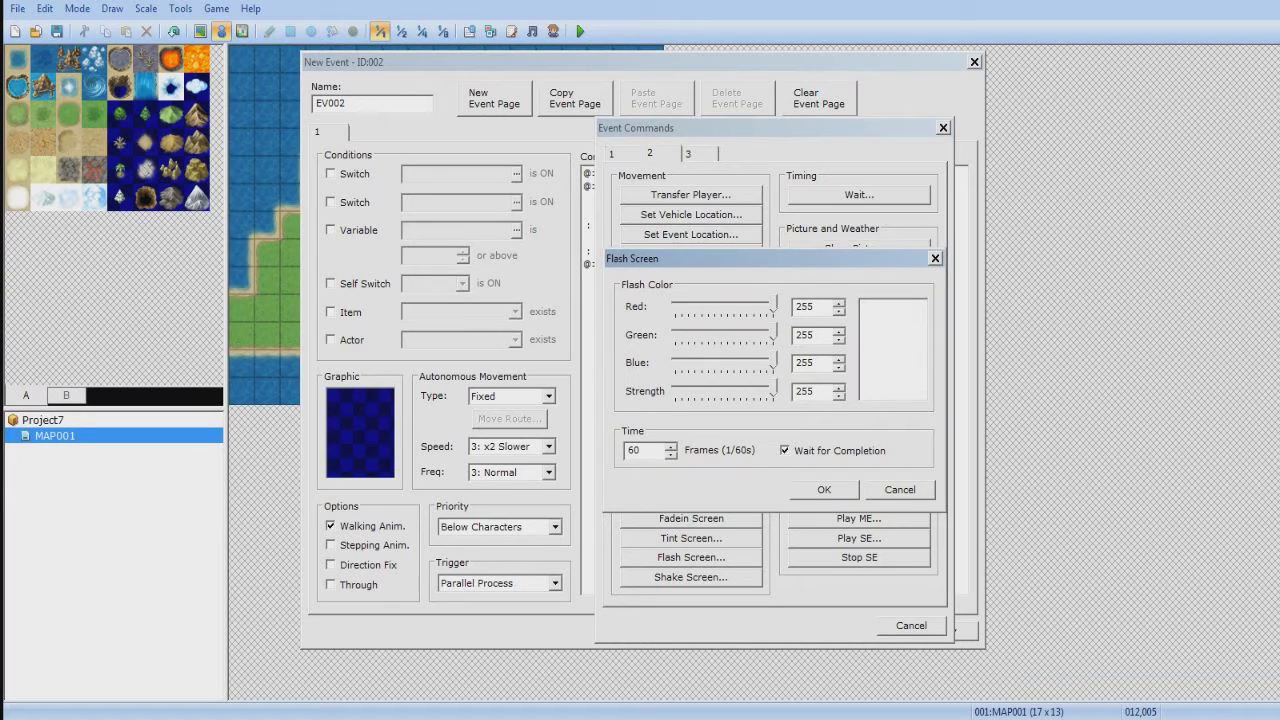
double_click(634, 451)
text(15)
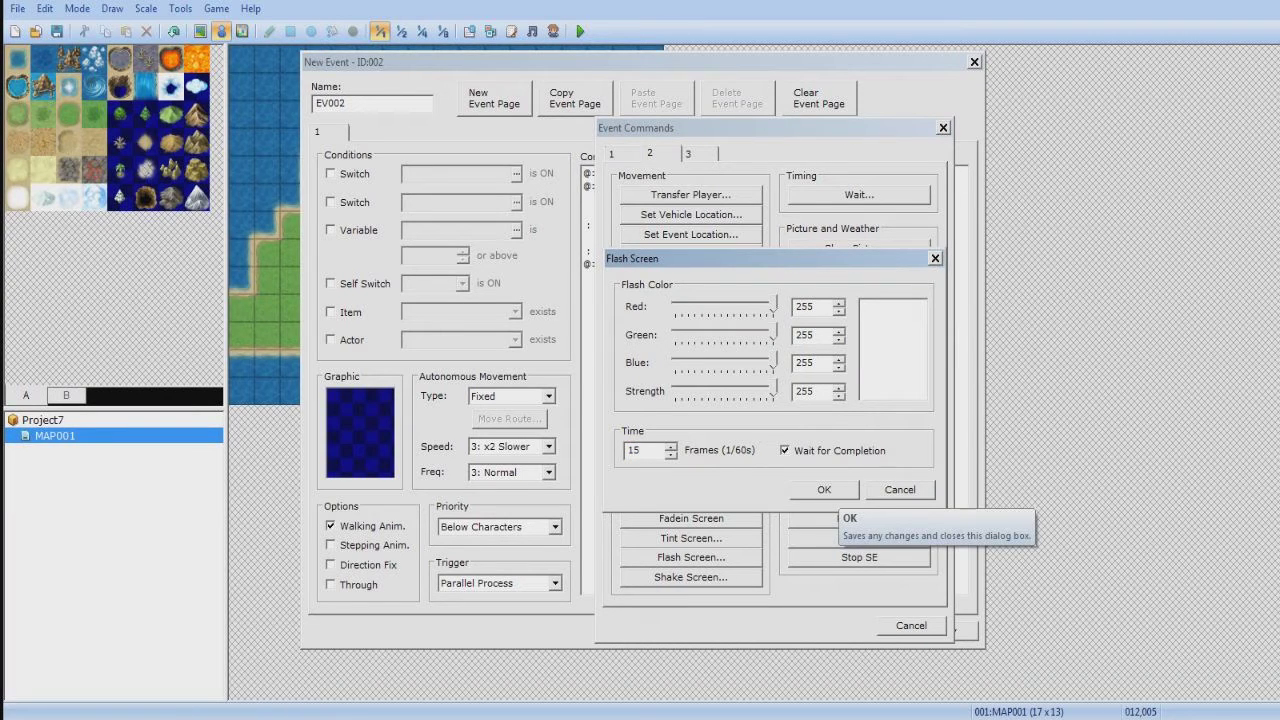
key(Return)
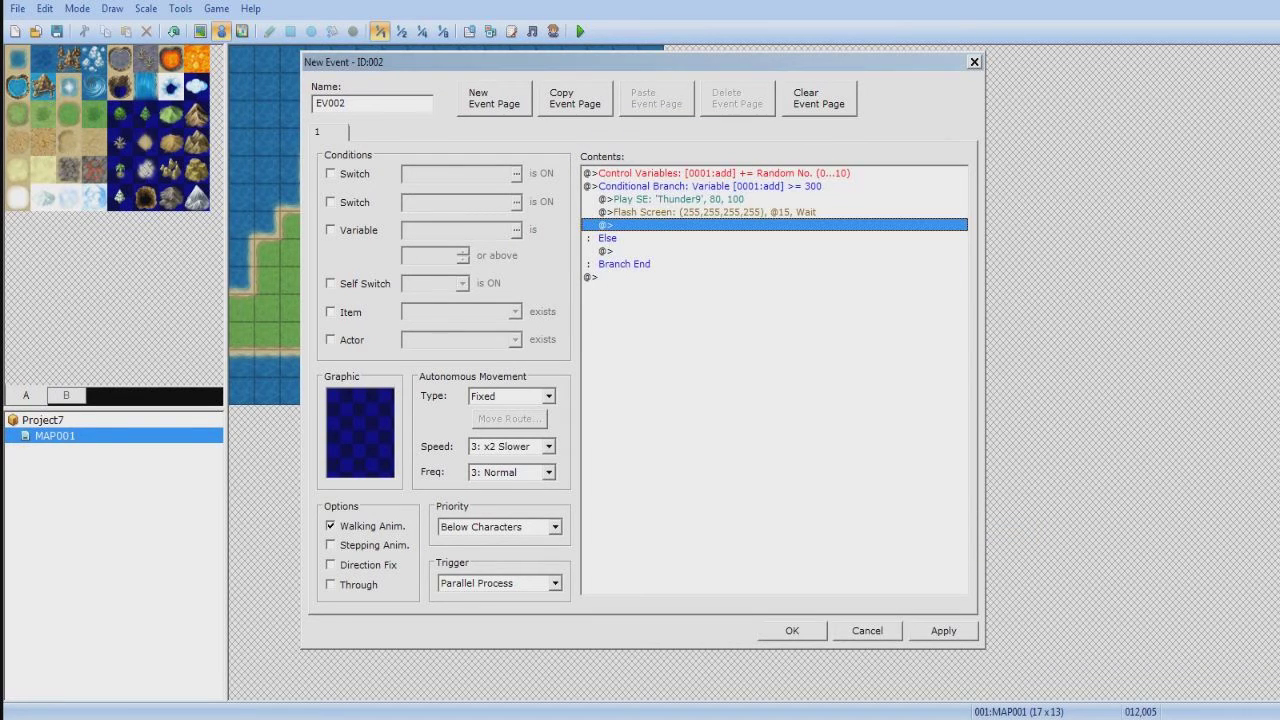
Add a command setting variable 0001:add to constant 0 below the screen flash, and confirm the event
key(Return)
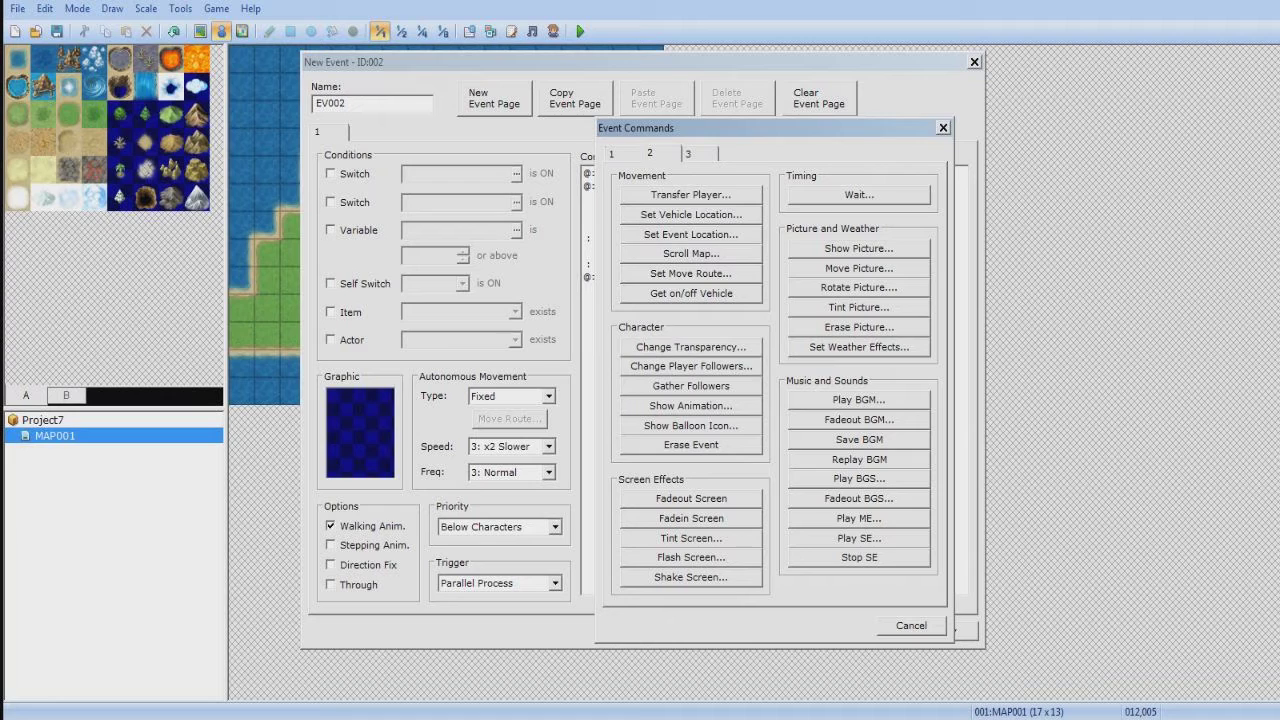
click(612, 154)
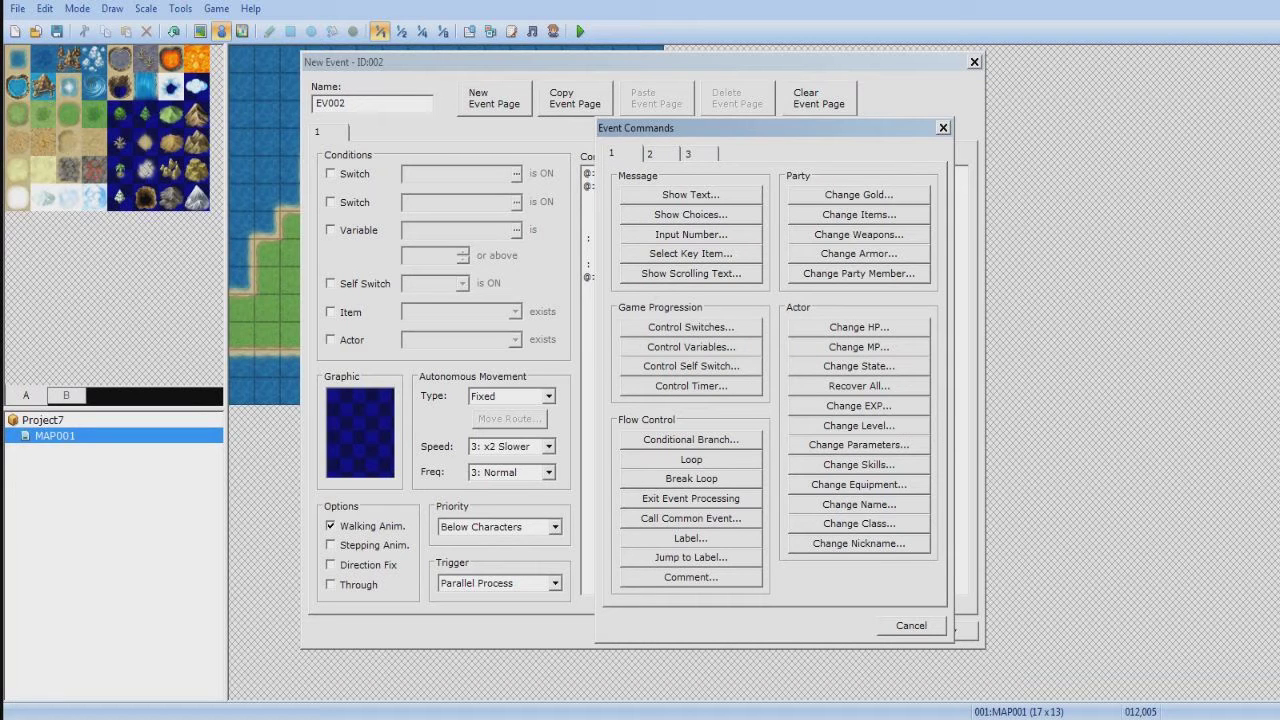
click(691, 347)
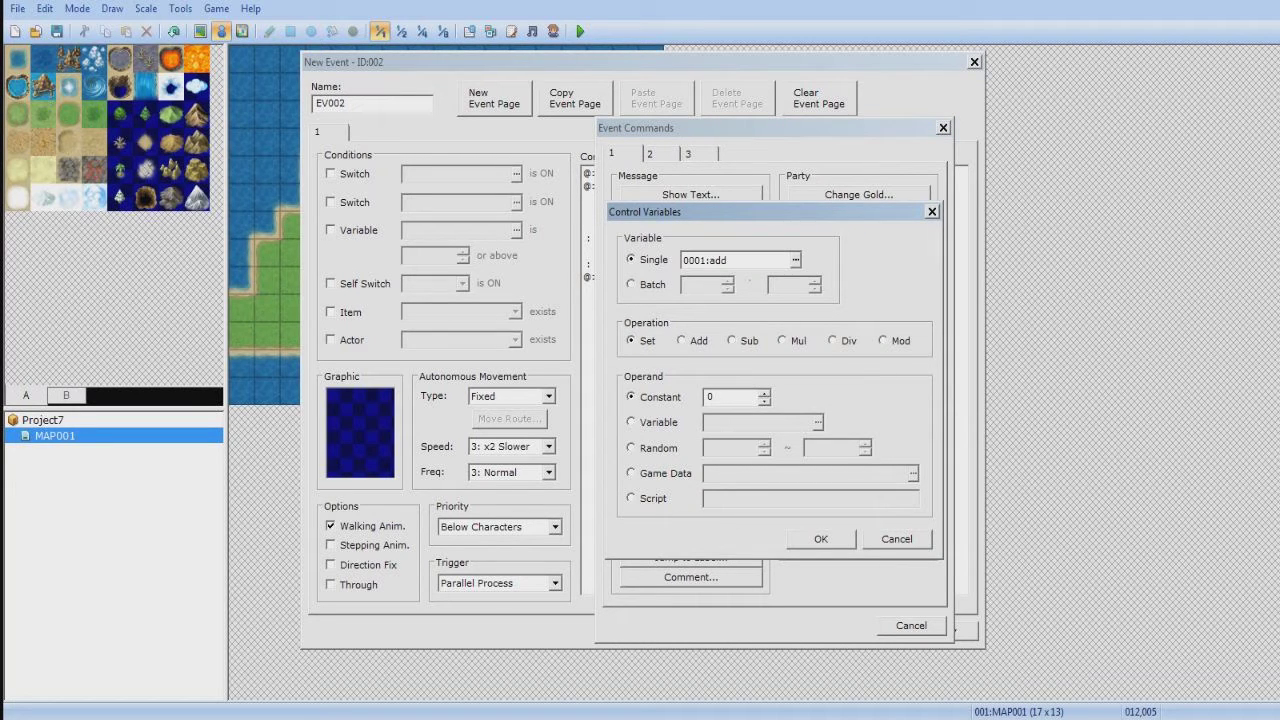
click(795, 260)
double_click(800, 237)
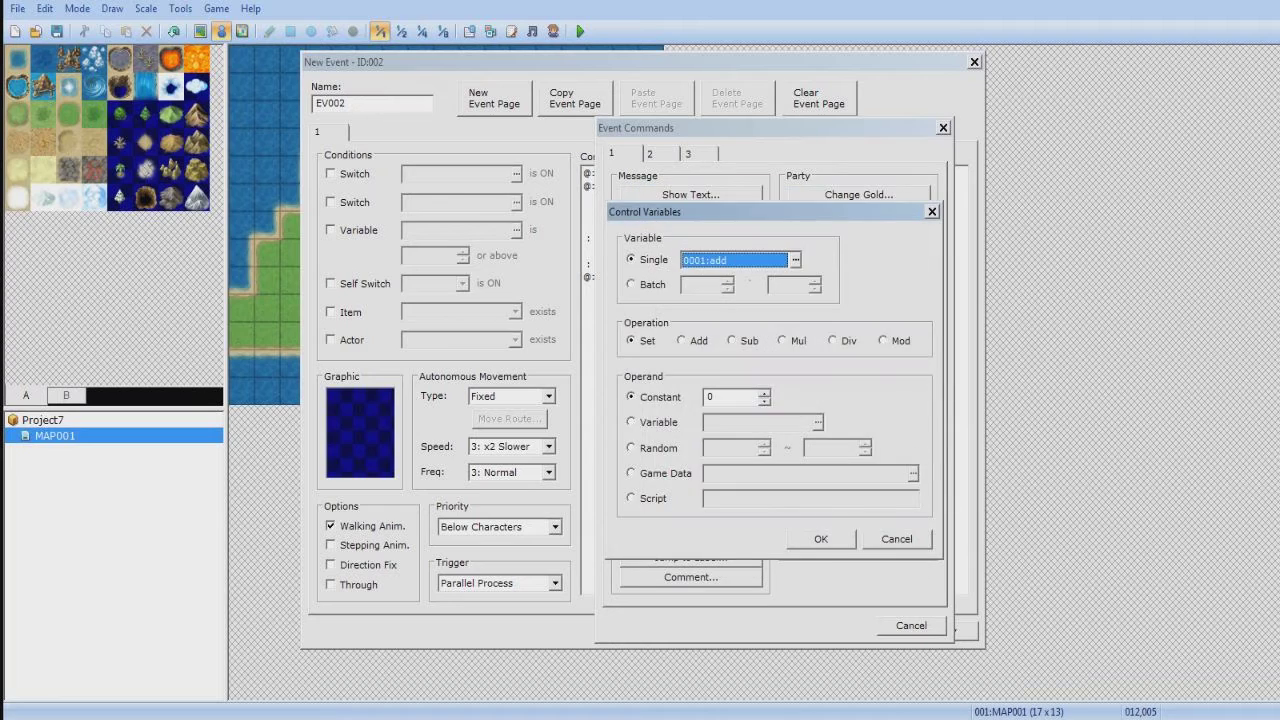
click(821, 539)
click(774, 290)
click(792, 631)
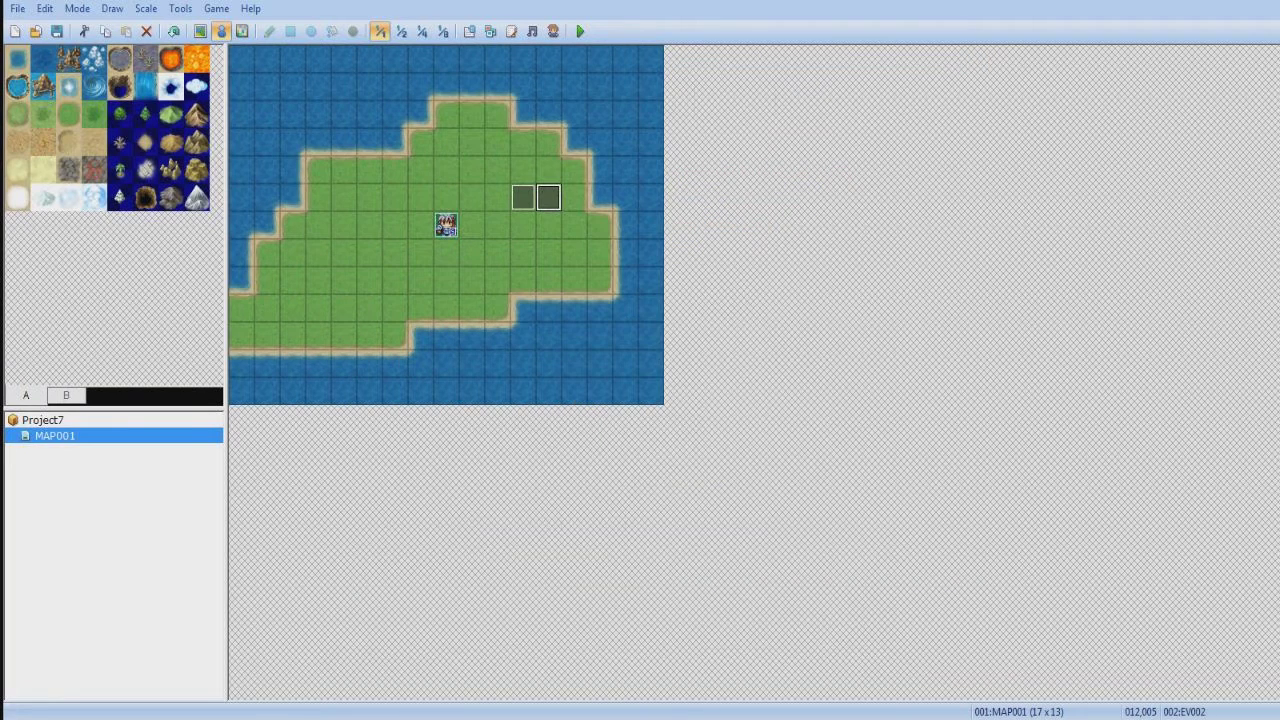
Save the project and playtest a new game to check the thunder and flash timing, closing the game when done
click(580, 31)
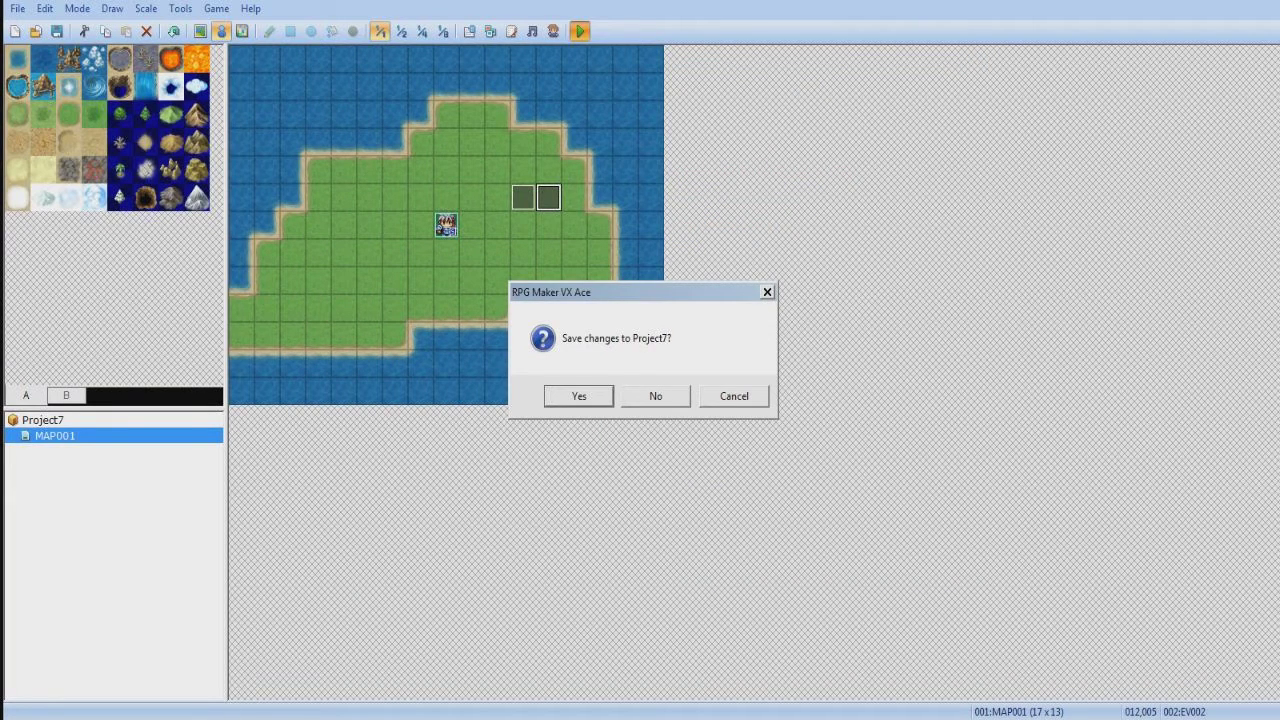
key(Return)
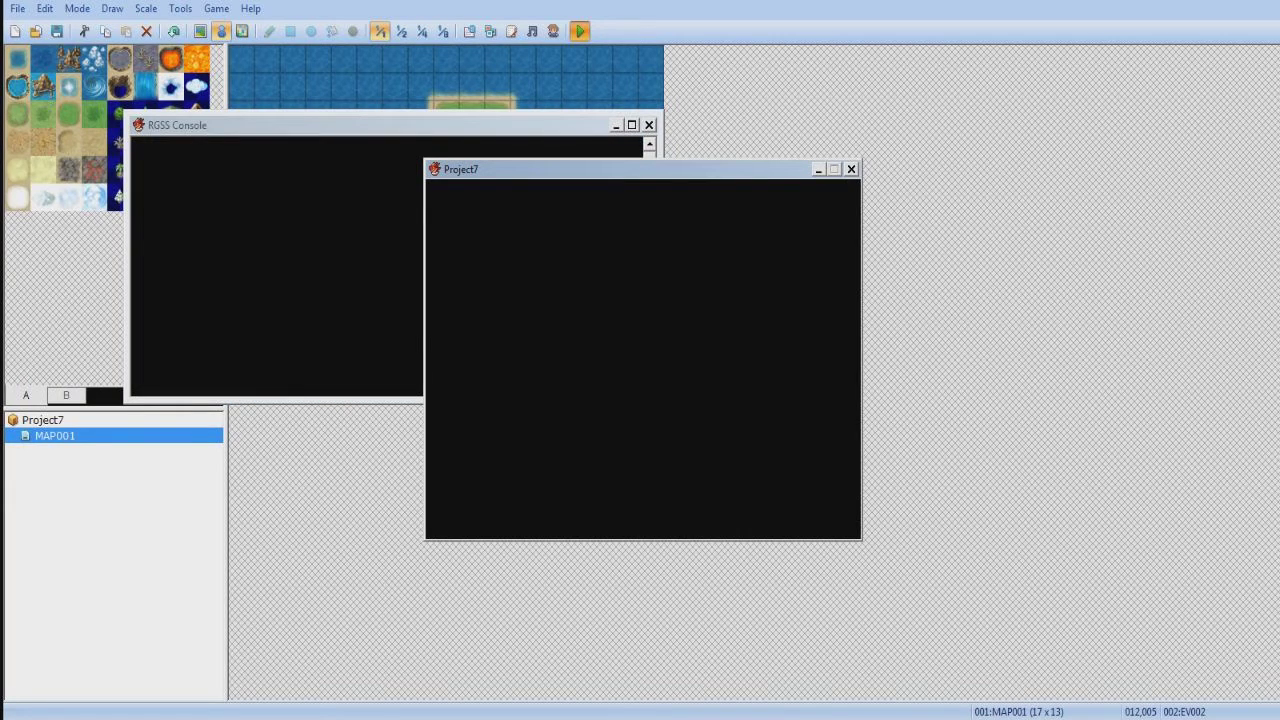
key(Up)
key(Up)
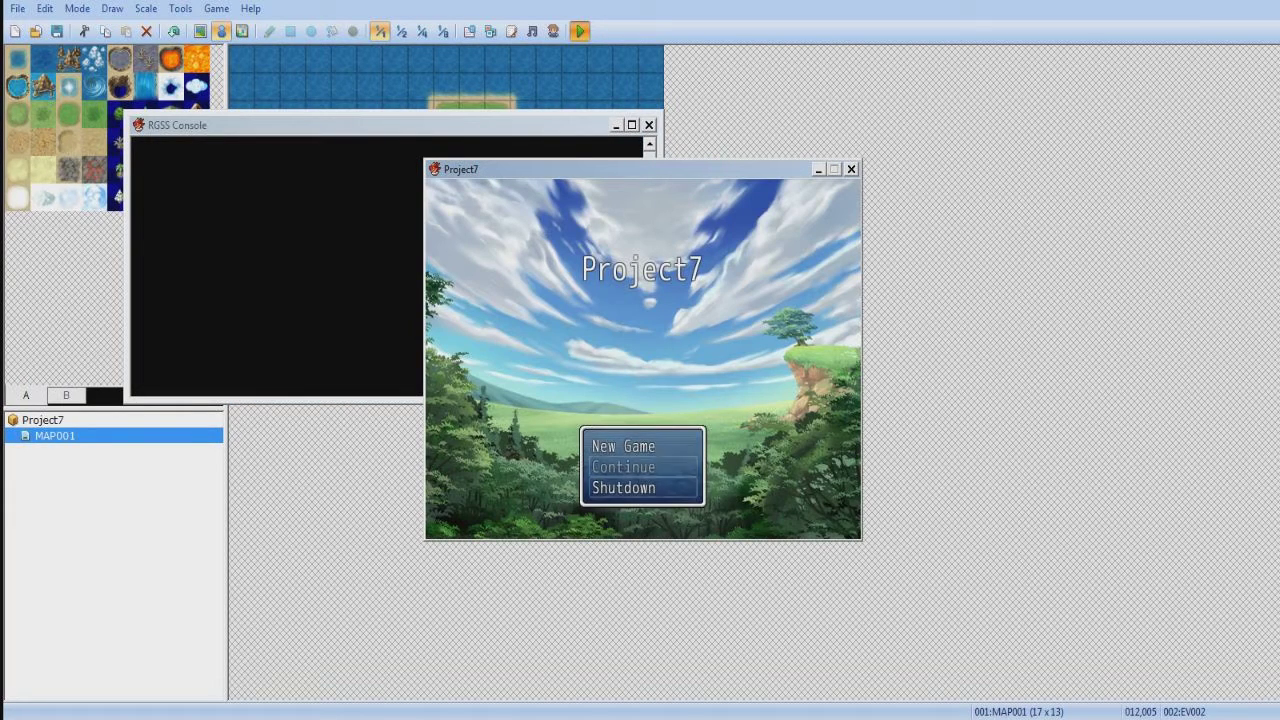
key(Down)
key(Return)
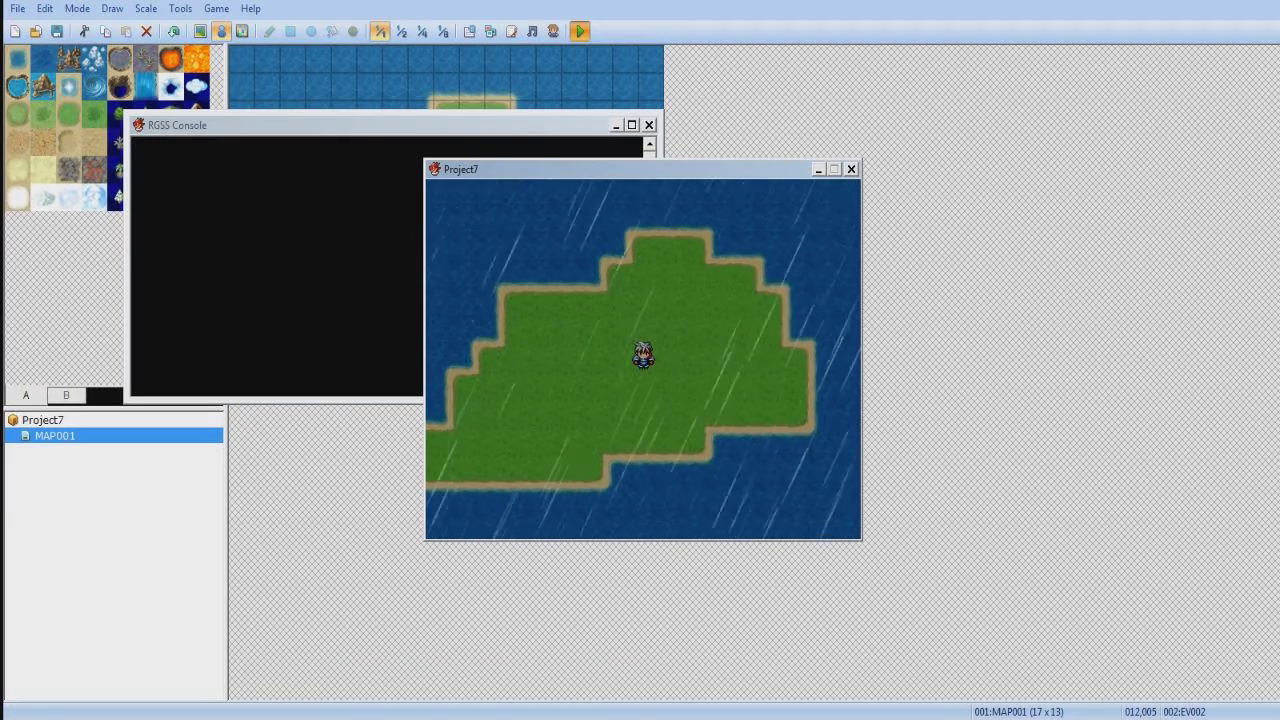
key(alt+F4)
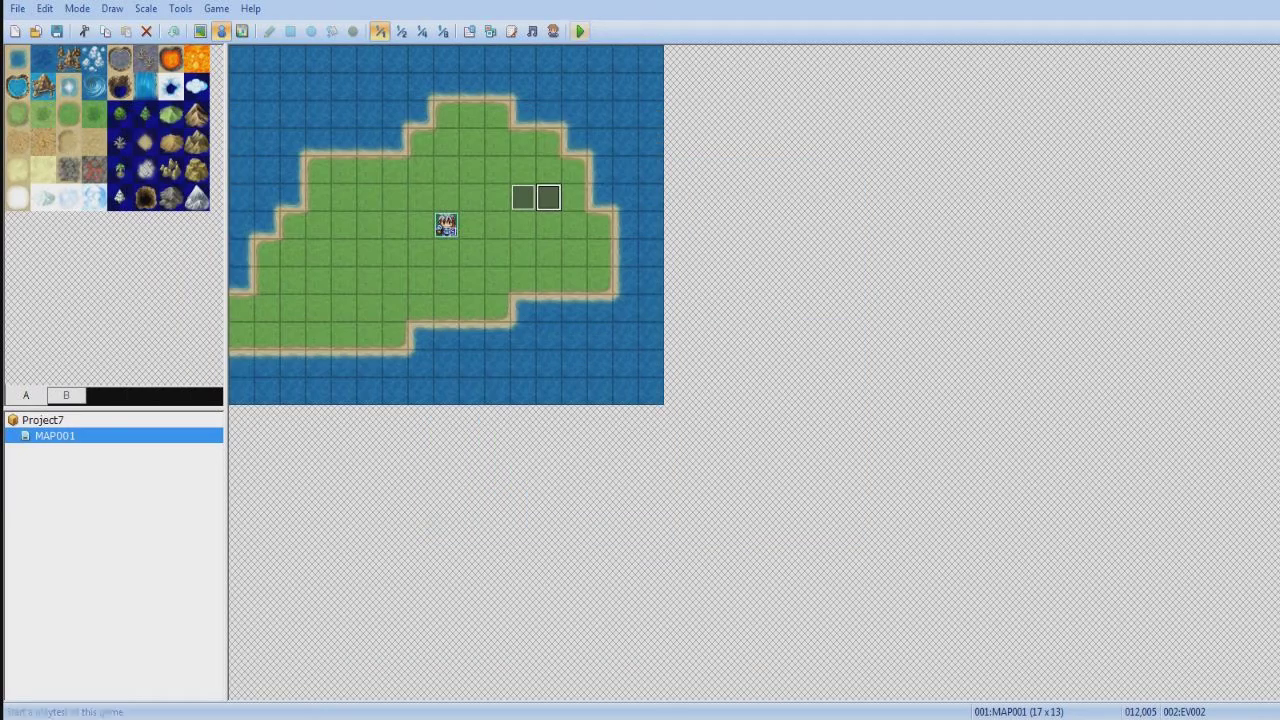
Reopen event EV002 and raise the upper limit of the random number added to variable 0001:add to 30
double_click(574, 197)
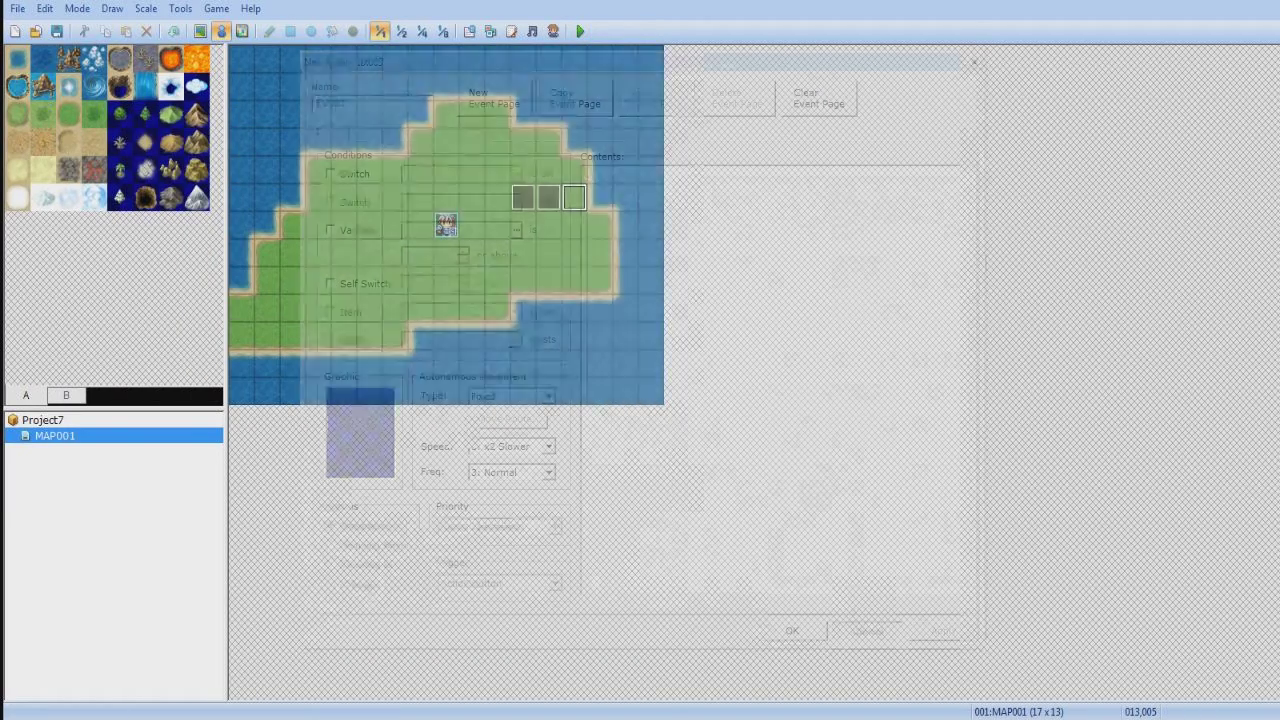
double_click(548, 197)
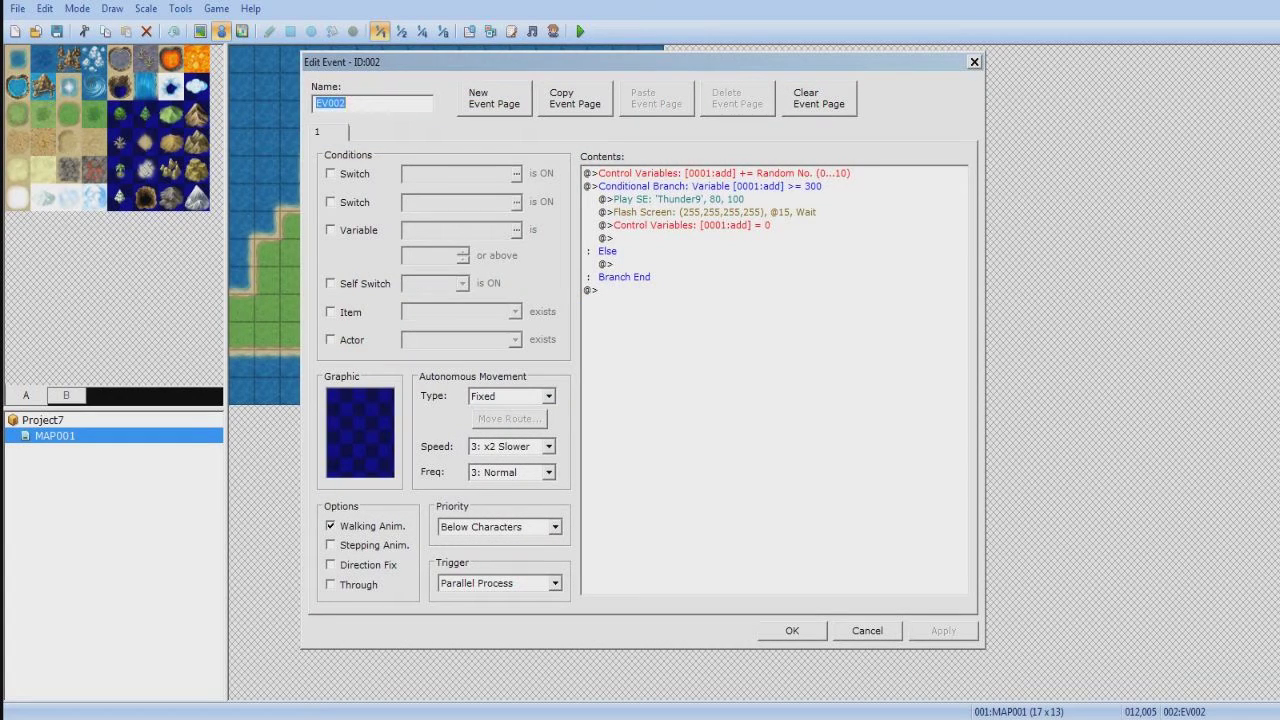
double_click(724, 173)
double_click(814, 447)
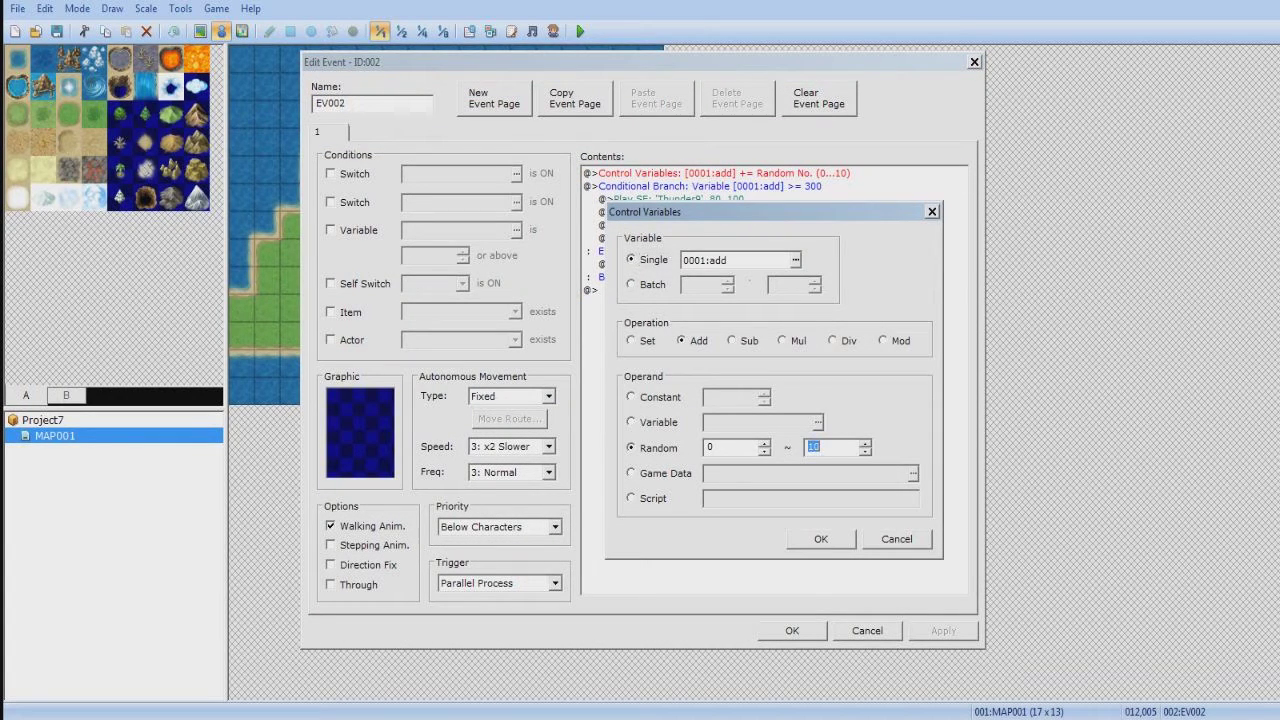
text(30)
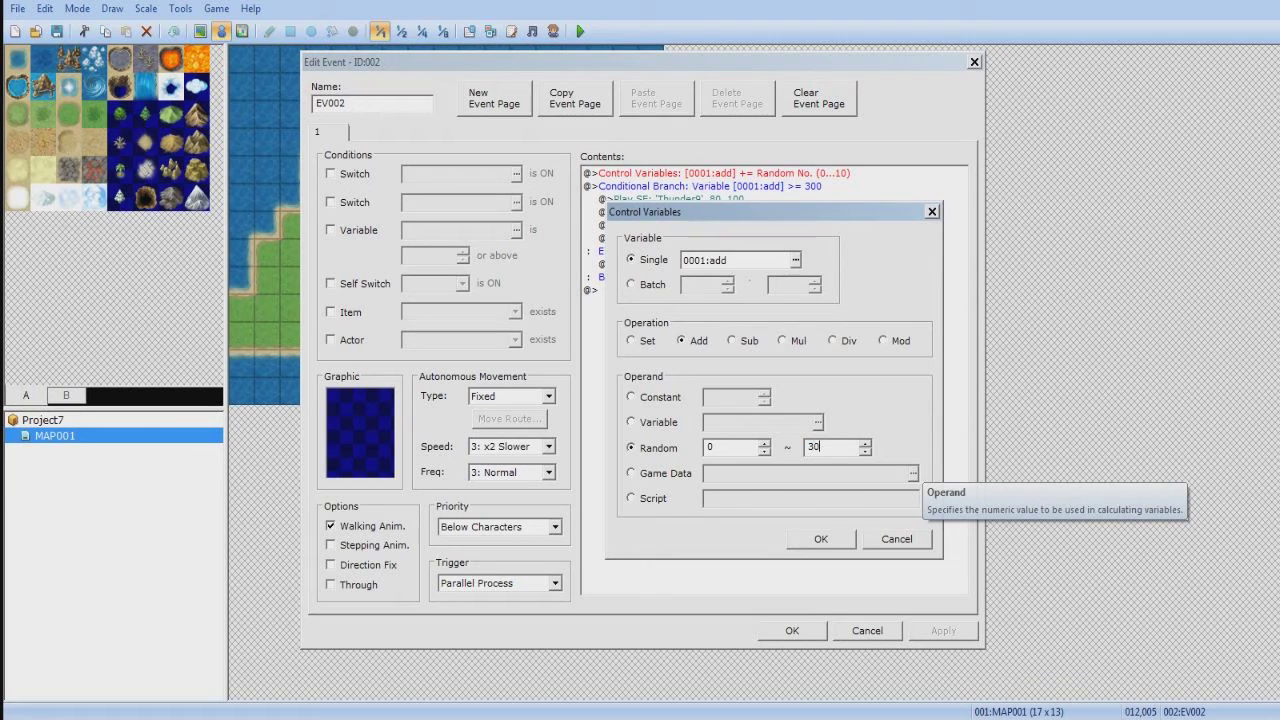
key(Return)
Change the conditional branch's threshold for variable 0001:add to 1000 and confirm the event
key(Down)
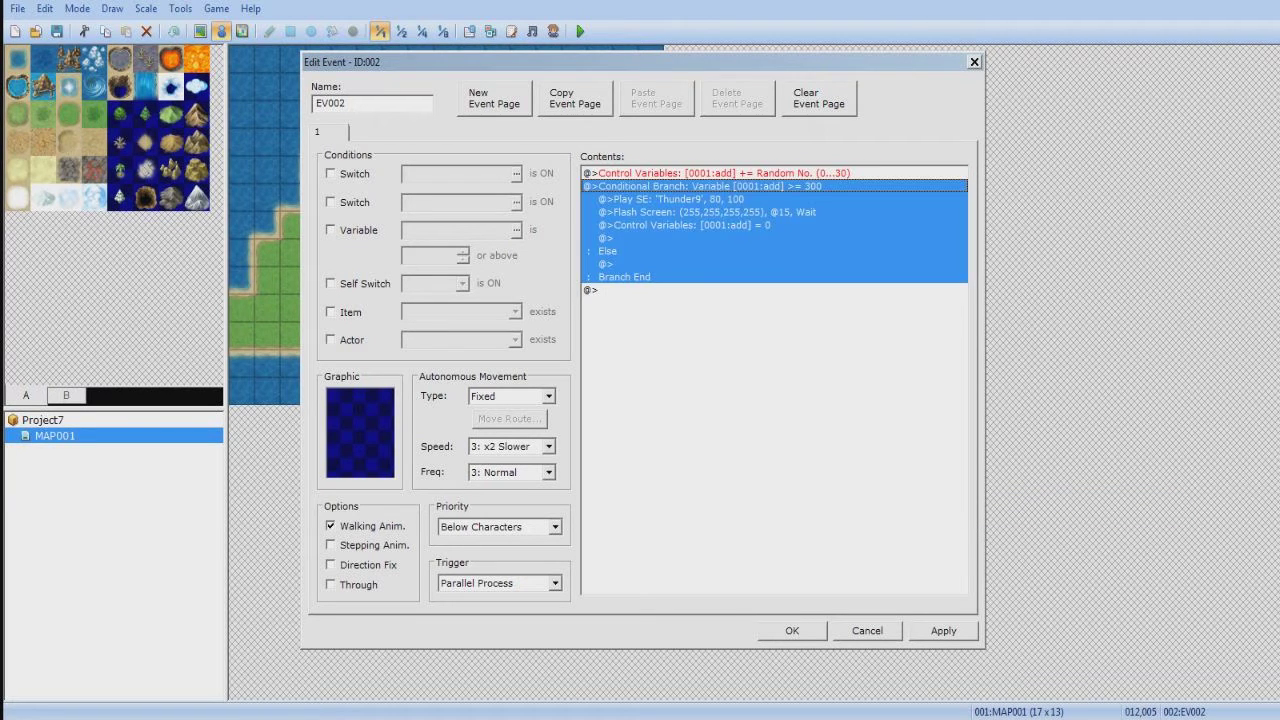
key(Return)
text(1000)
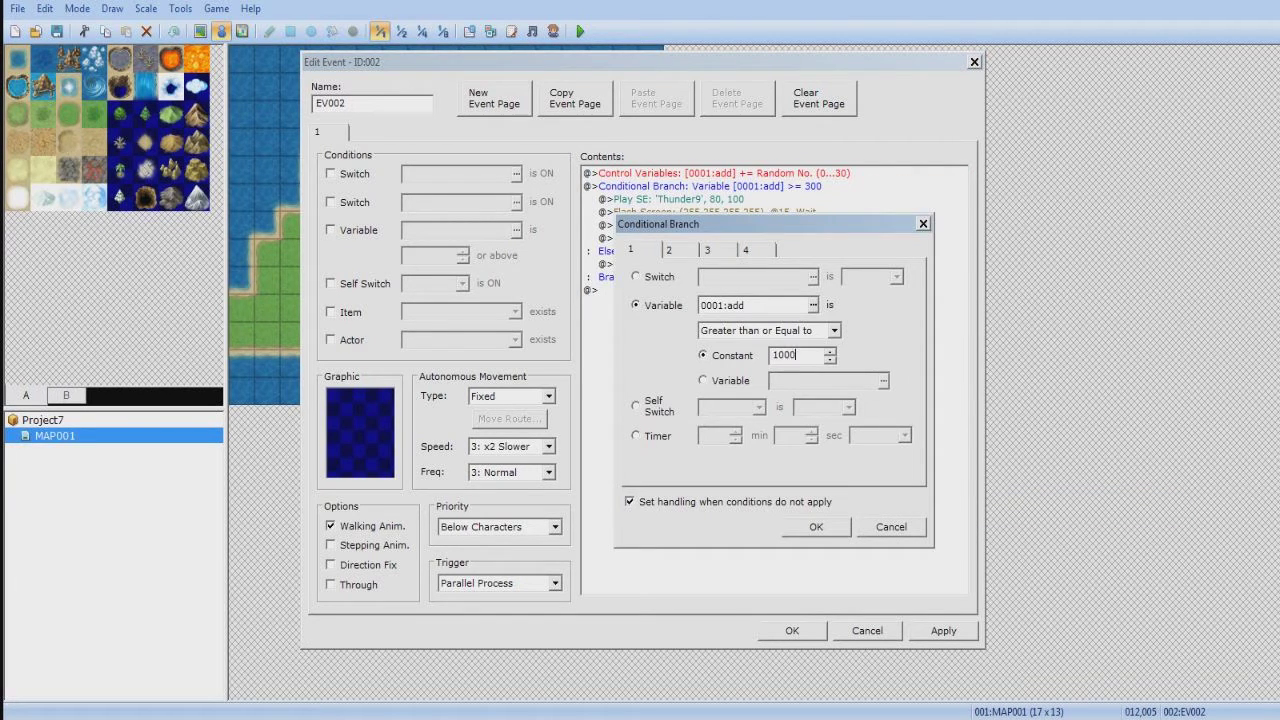
key(Return)
click(792, 631)
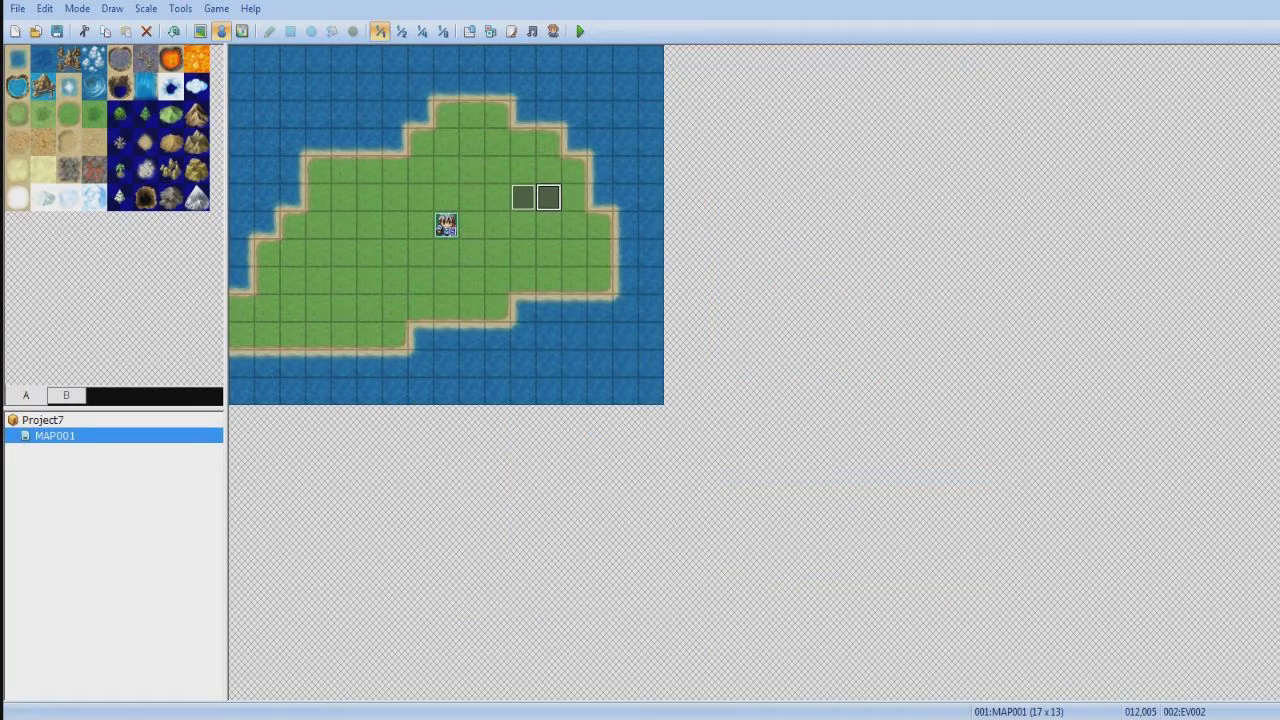
Save the project and playtest the storm again in a new game, walking the character around before closing it
click(580, 31)
click(579, 396)
key(Return)
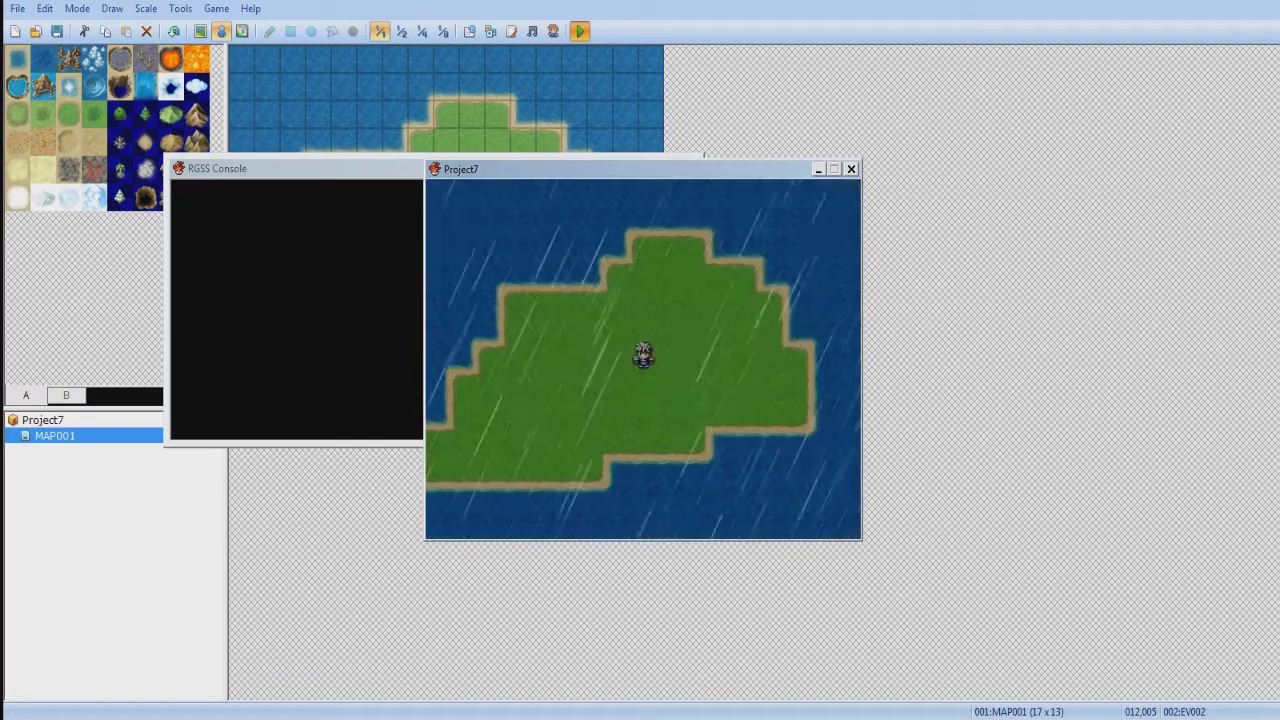
key(Right)
key(Left)
key(Left)
key(Left)
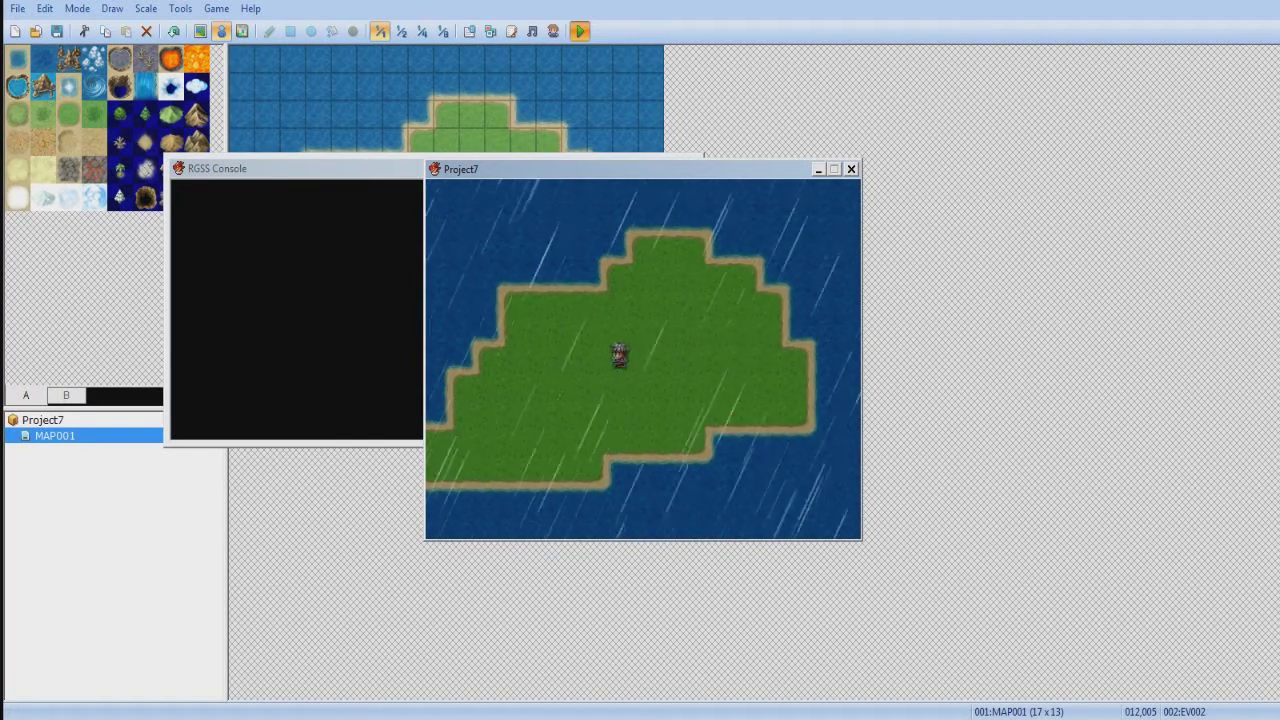
key(Right)
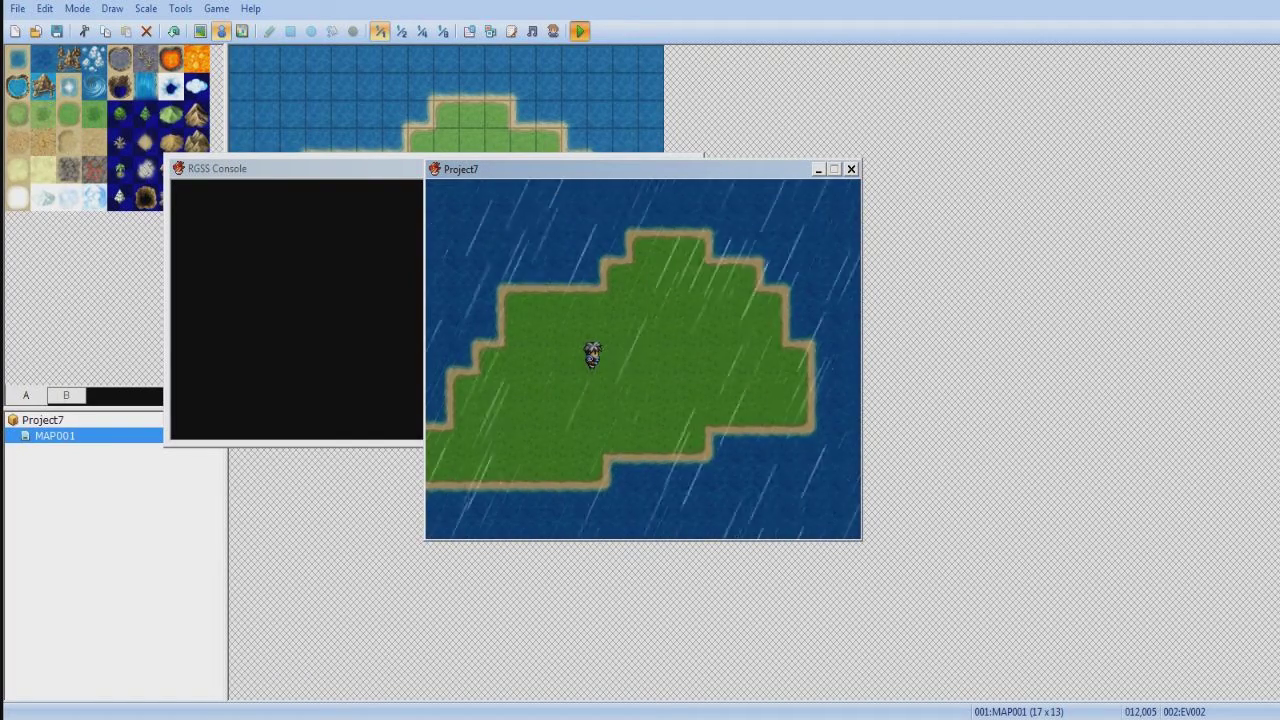
key(alt+F4)
Reopen event EV002 and set the conditional branch's constant for variable 0001:add to 5000
key(Return)
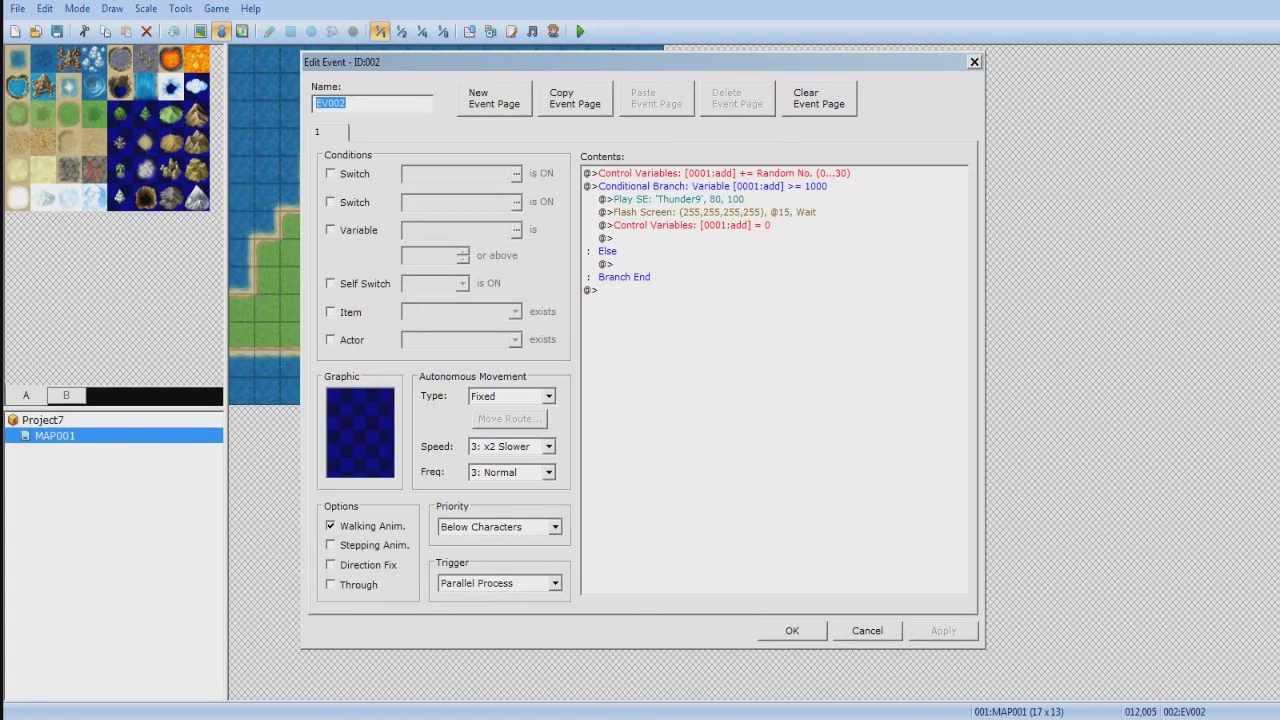
click(720, 199)
double_click(720, 186)
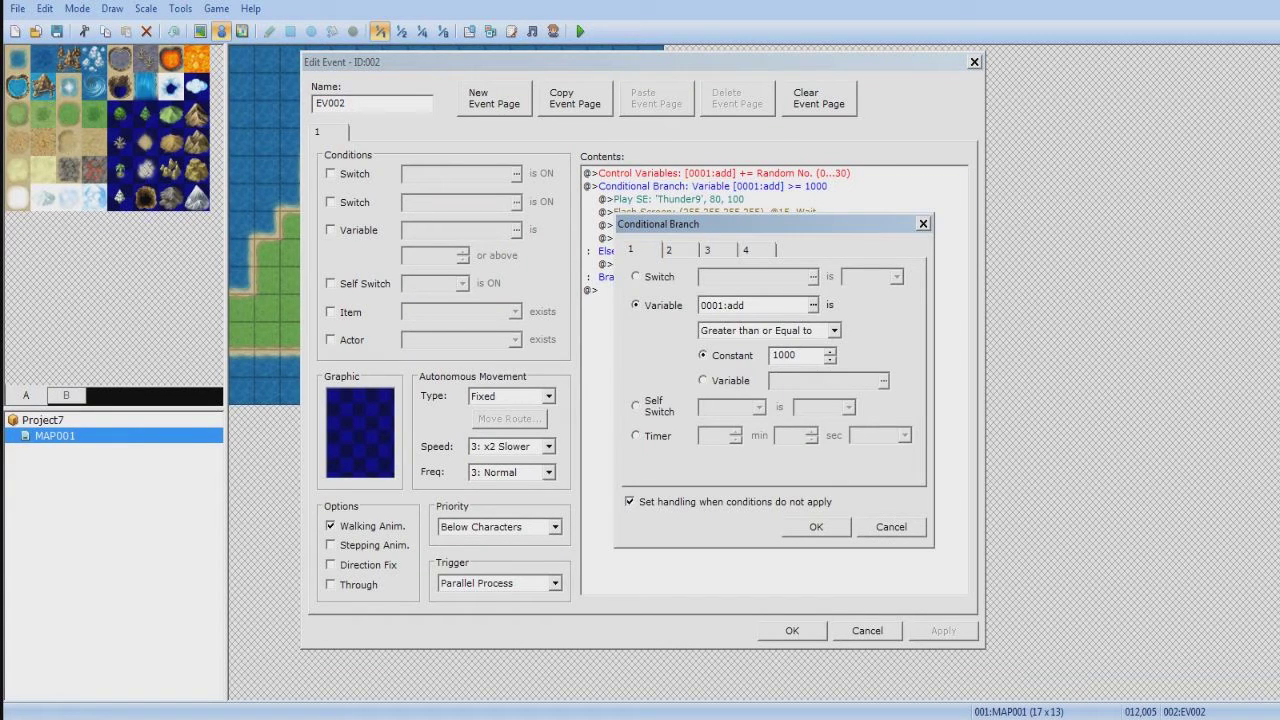
double_click(785, 355)
text(5000)
key(Return)
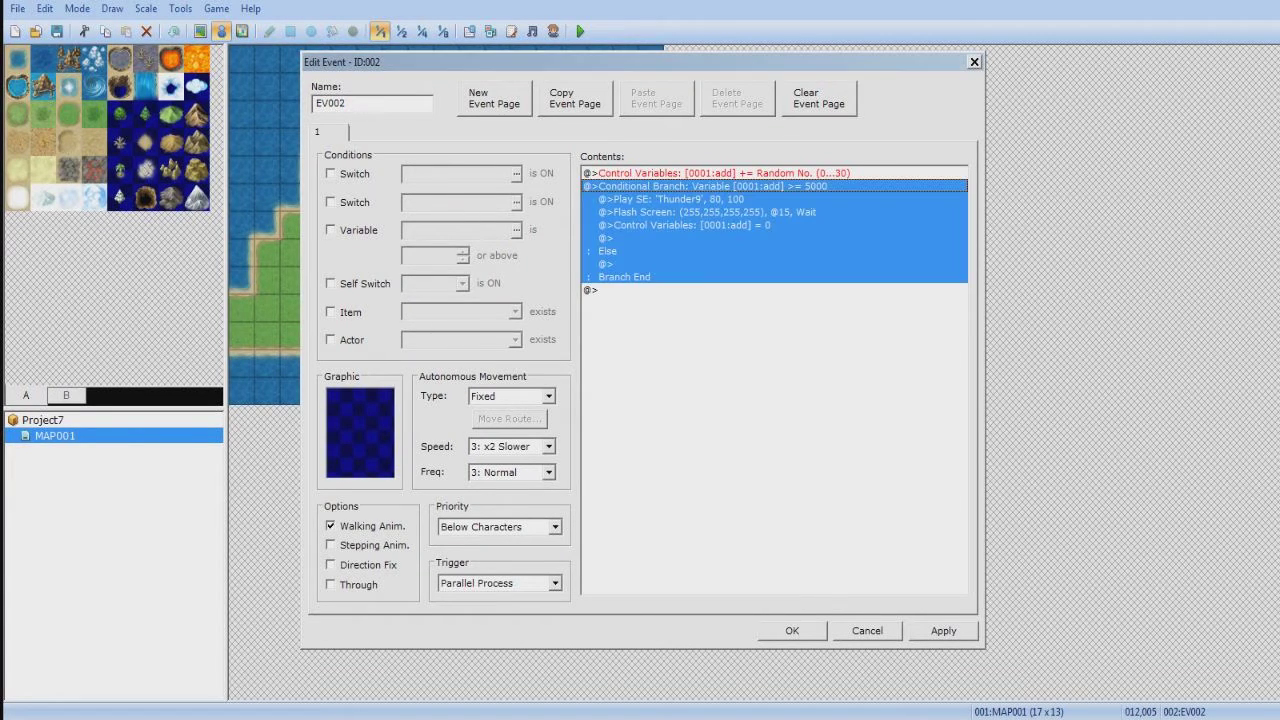
click(720, 290)
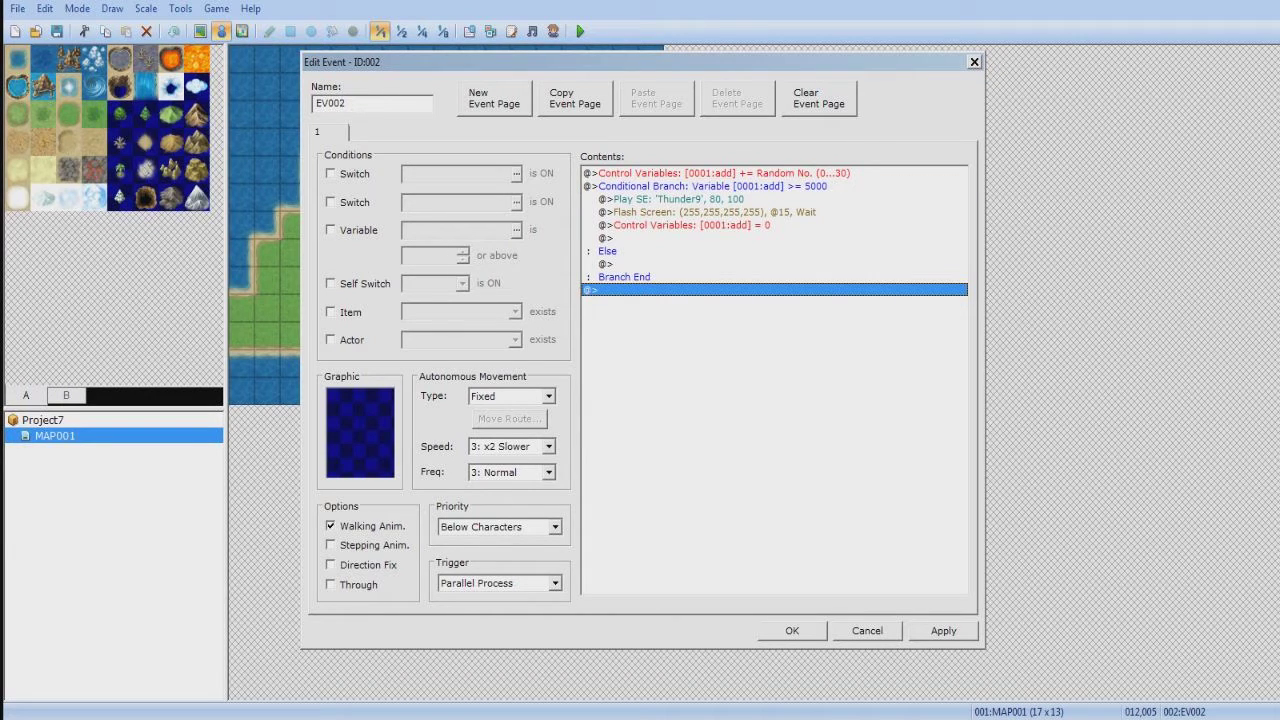
click(665, 186)
right_click(665, 186)
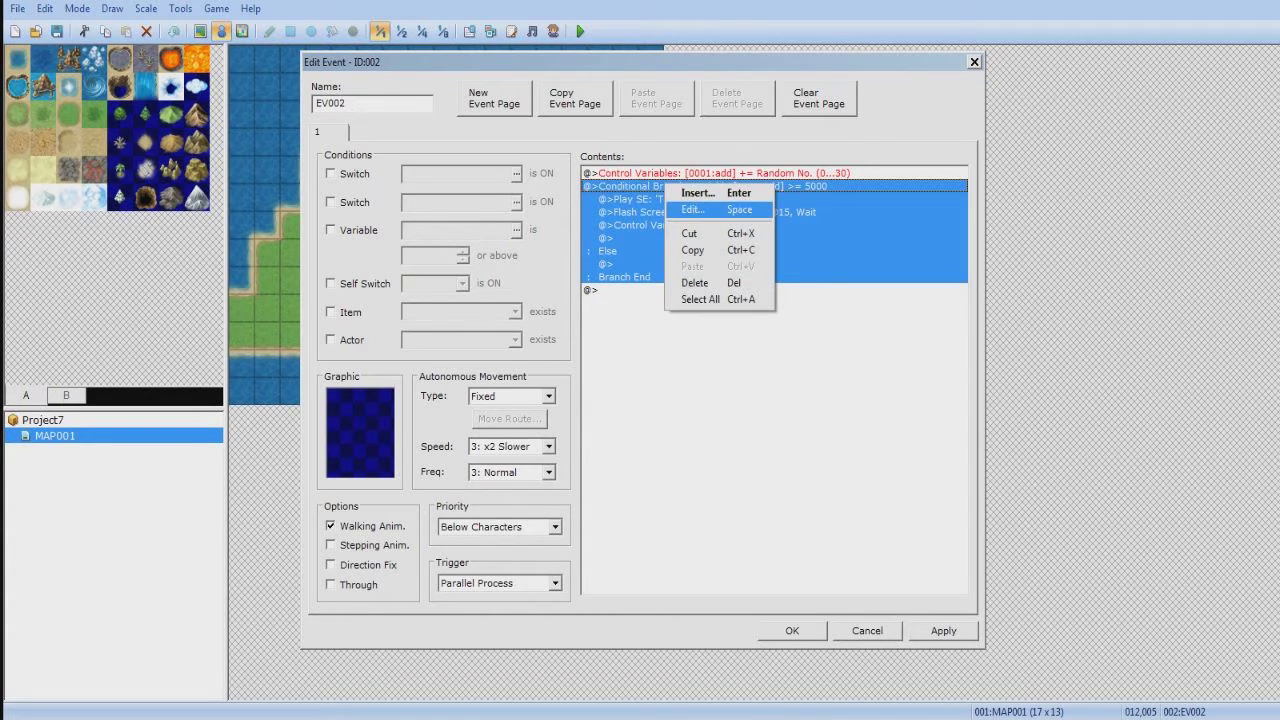
click(640, 290)
double_click(640, 290)
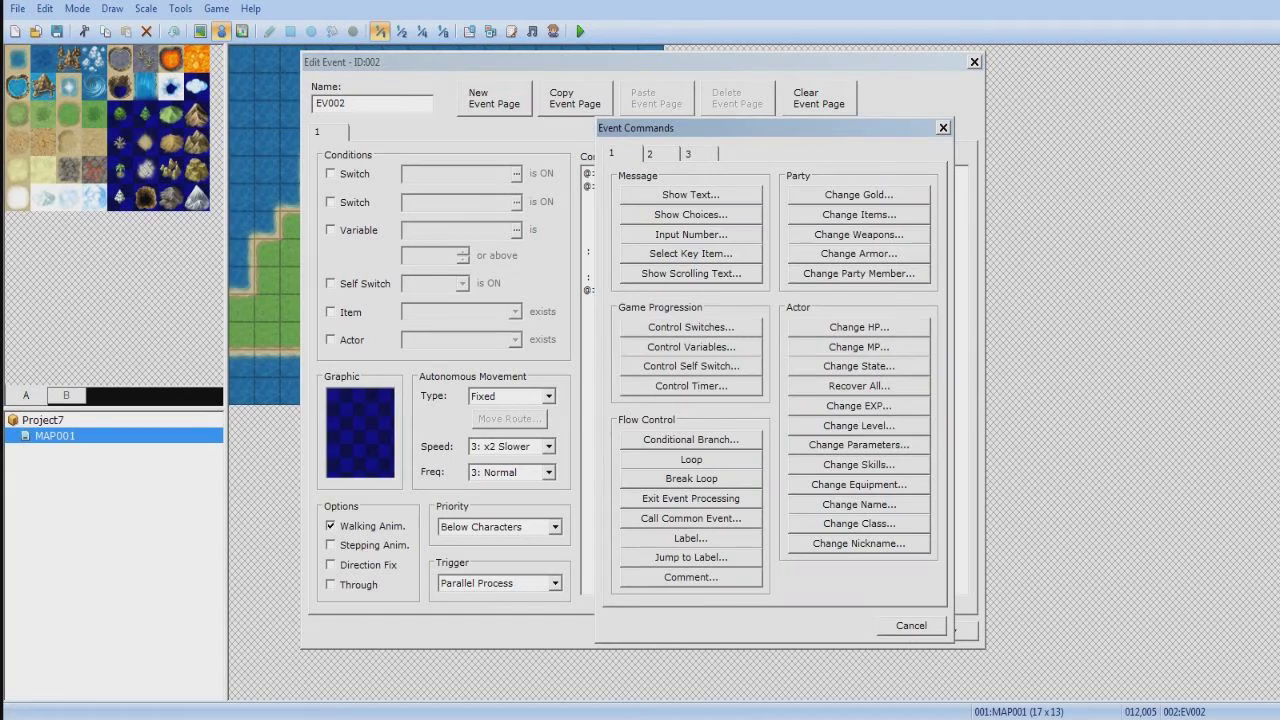
drag(760, 127, 946, 135)
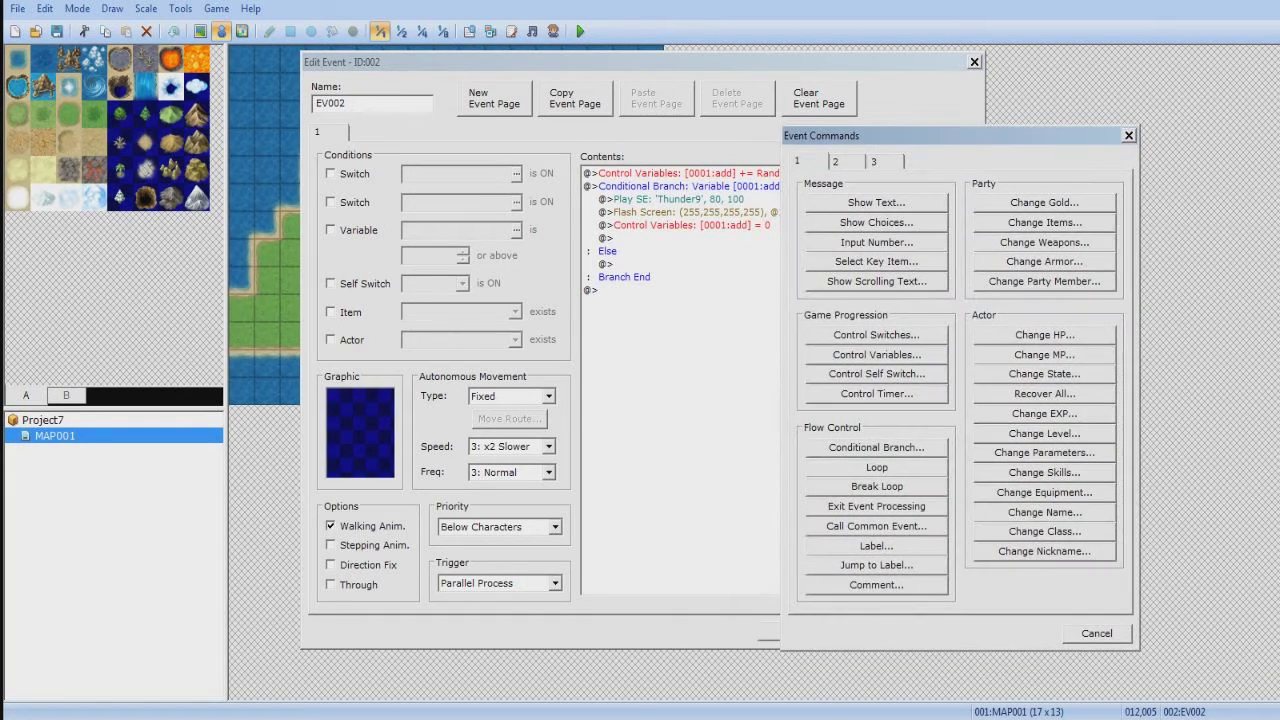
key(Escape)
Insert a Control Variables command after the first one in event EV002, targeting variable 0002 named add2
right_click(682, 182)
click(714, 190)
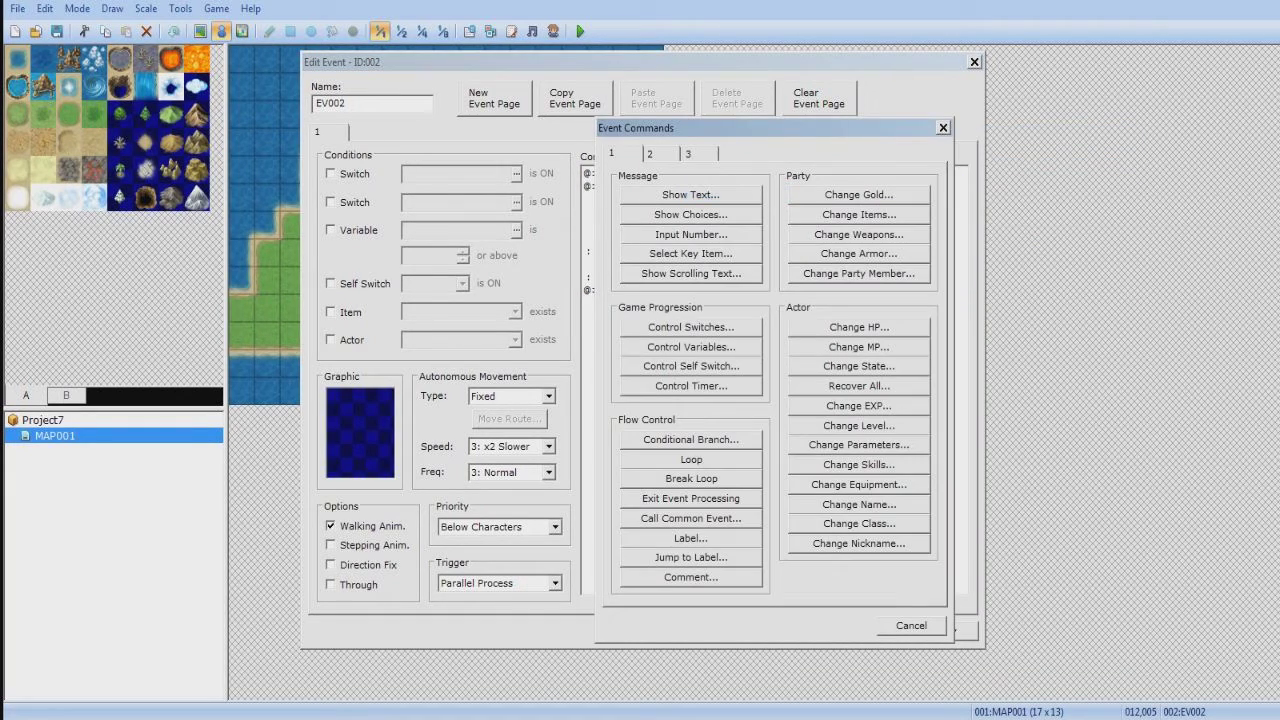
click(690, 347)
click(735, 260)
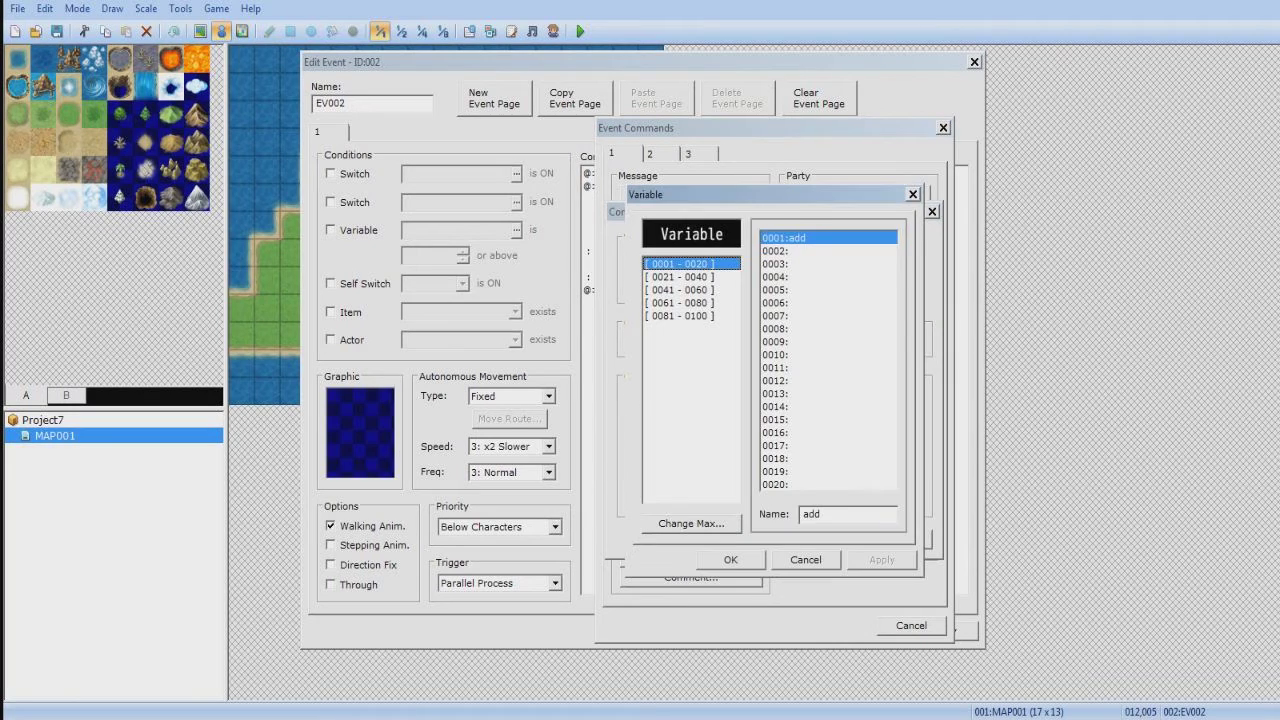
click(828, 251)
click(847, 514)
text(add2)
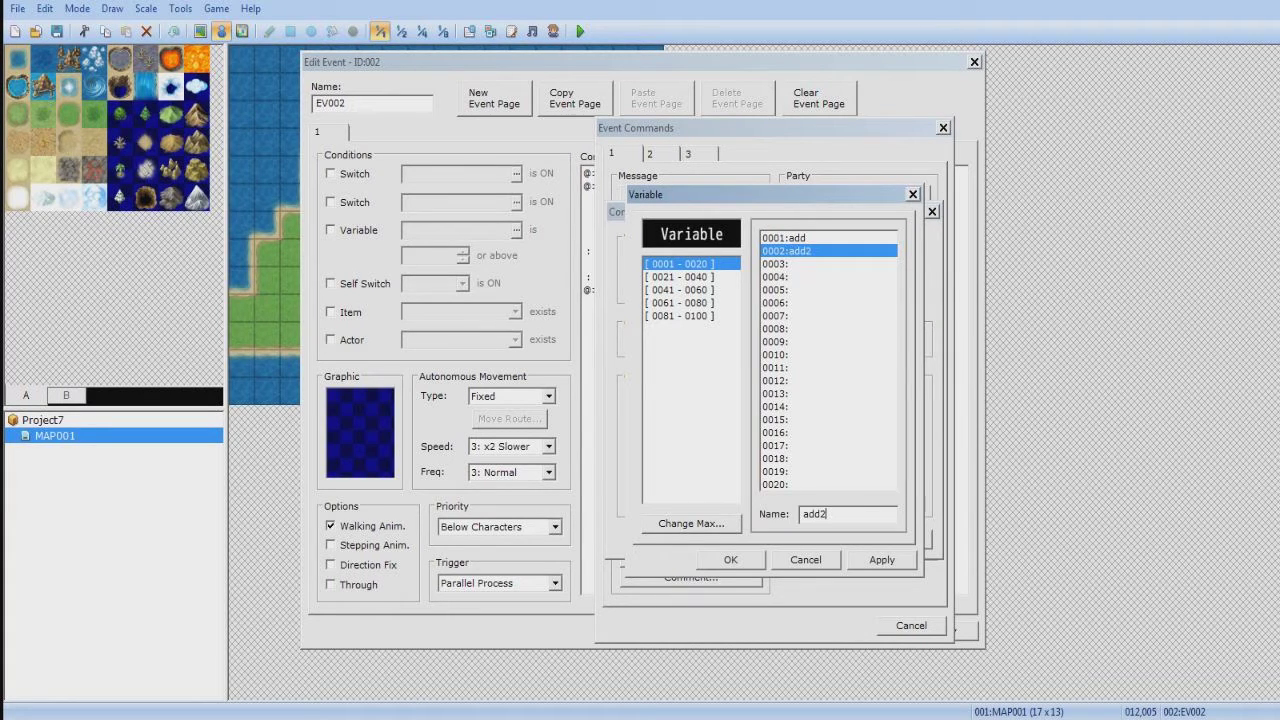
key(Return)
Set the new command to add a random number from 0 to 5 to variable 0002:add2 and confirm it
click(682, 341)
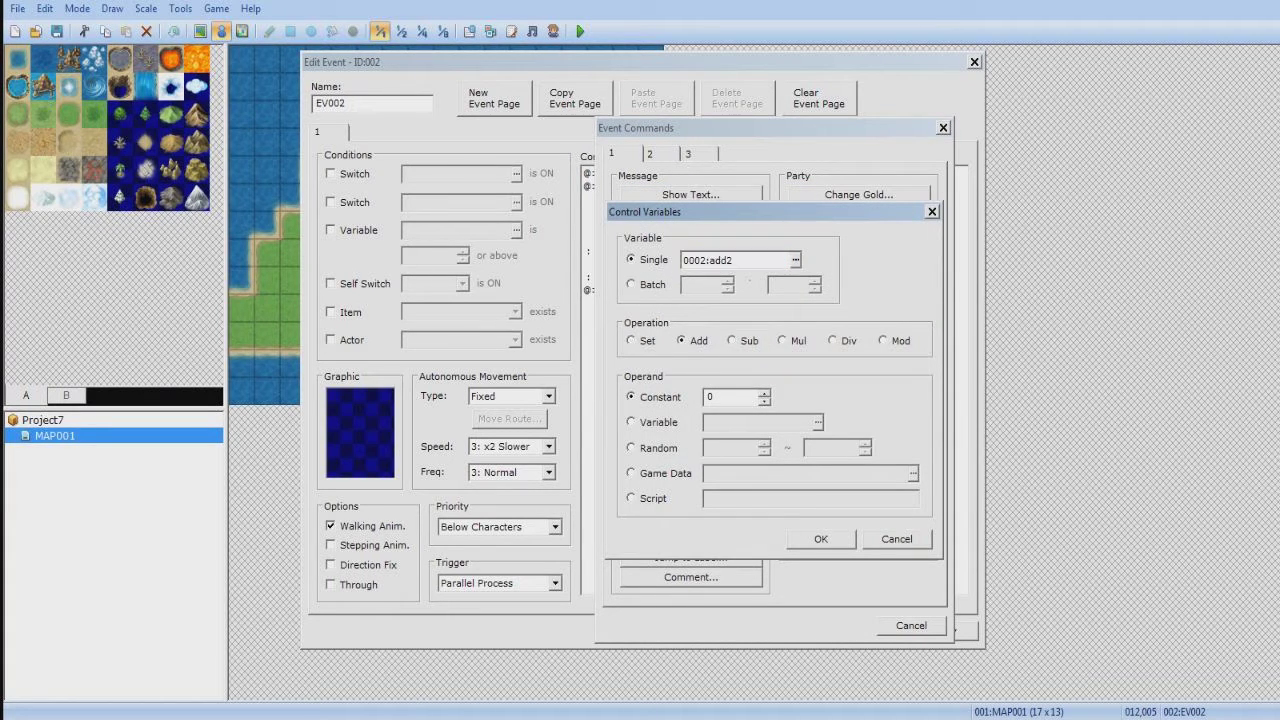
click(631, 448)
double_click(712, 448)
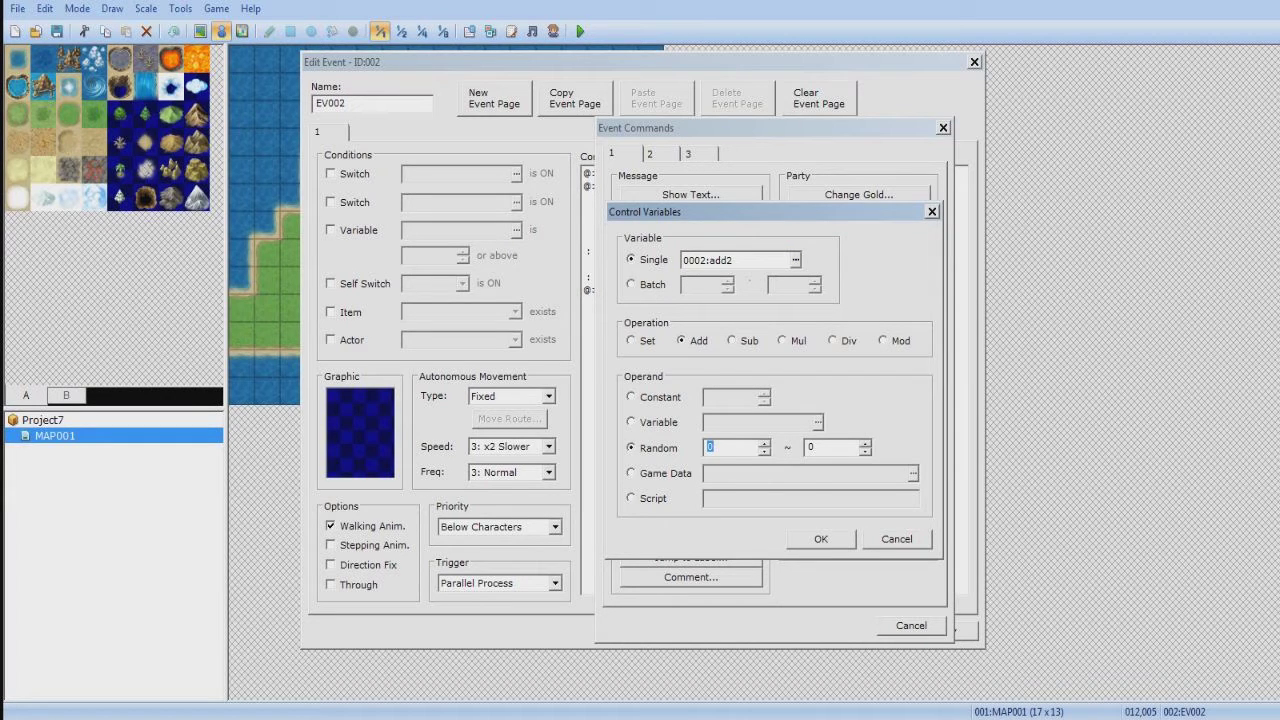
key(Tab)
text(5)
key(Return)
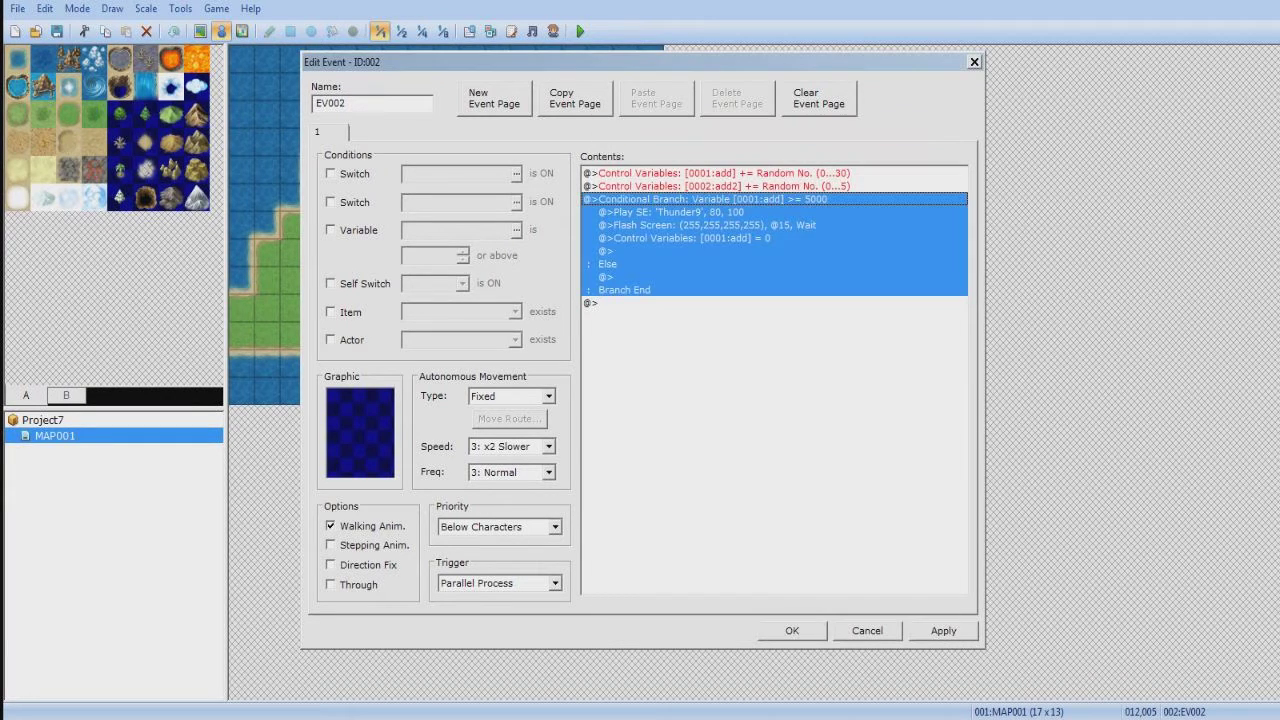
Insert a new conditional branch at the end of the event contents and base it on variable 0002:add2
click(715, 225)
double_click(715, 303)
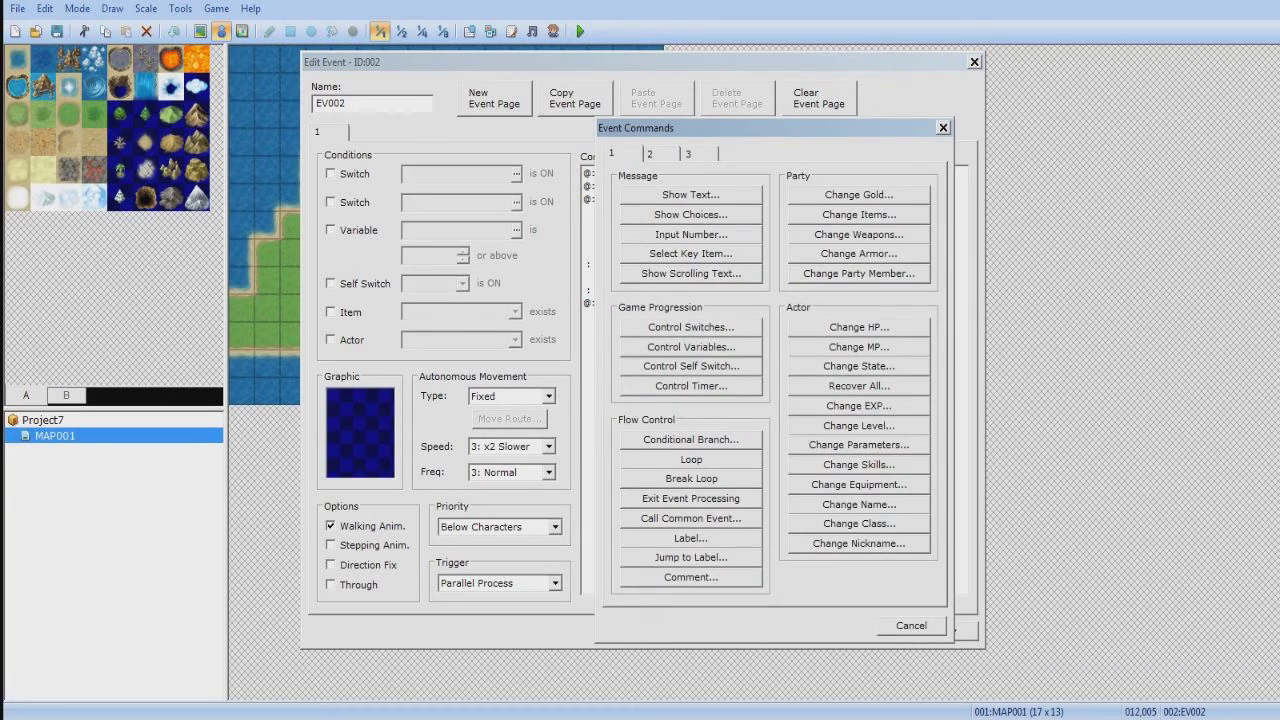
key(Down)
key(Return)
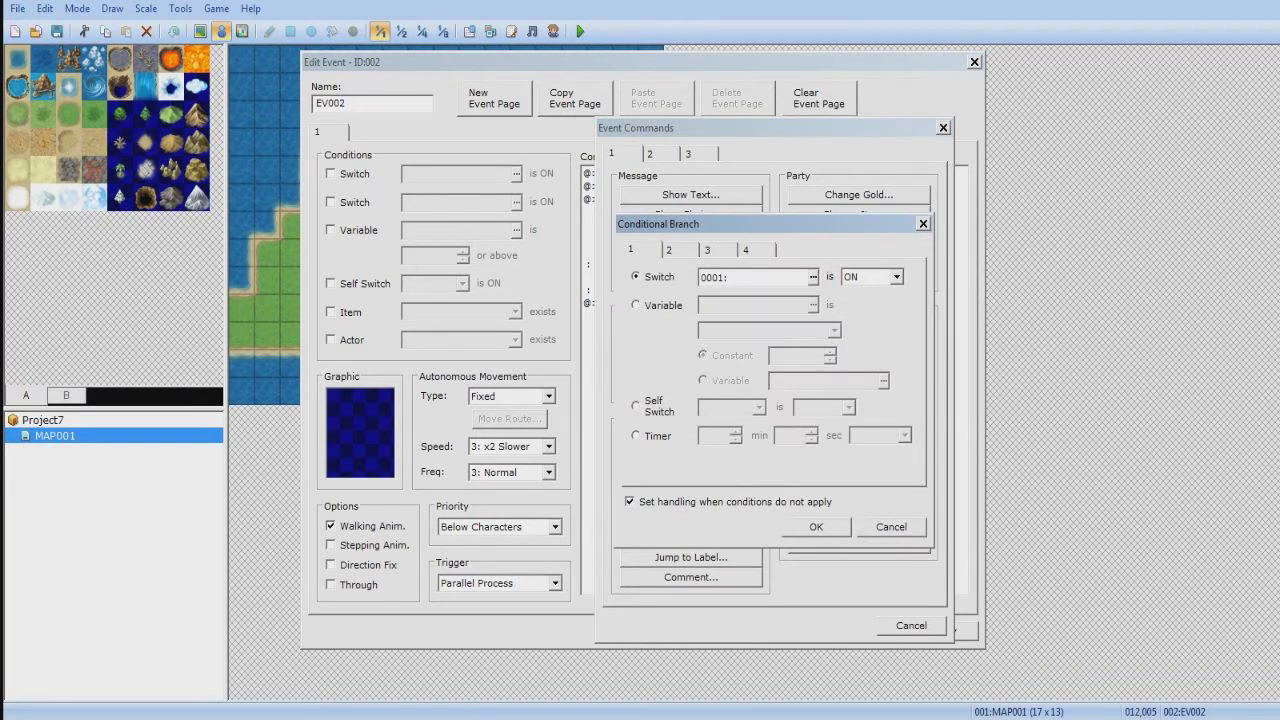
click(636, 305)
click(813, 305)
double_click(828, 251)
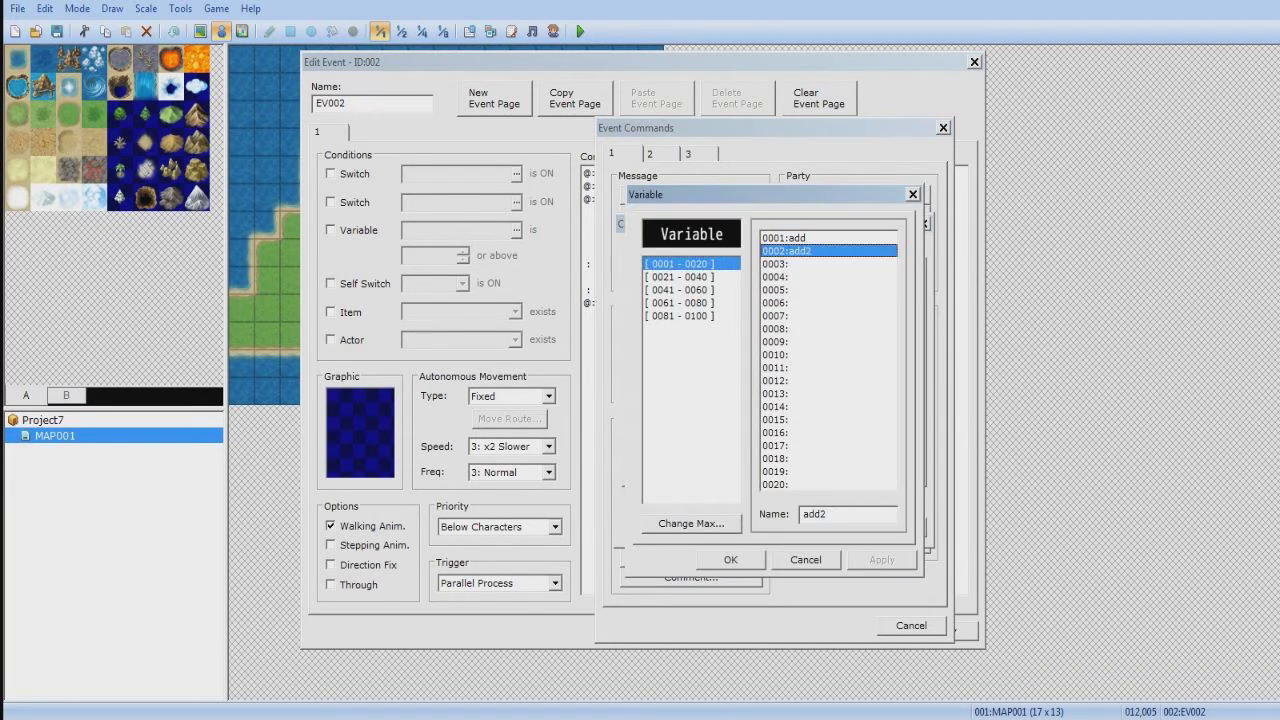
Set the branch condition to Greater than or Equal to the constant 5000 and confirm it
key(Tab)
key(alt+Down)
key(Down)
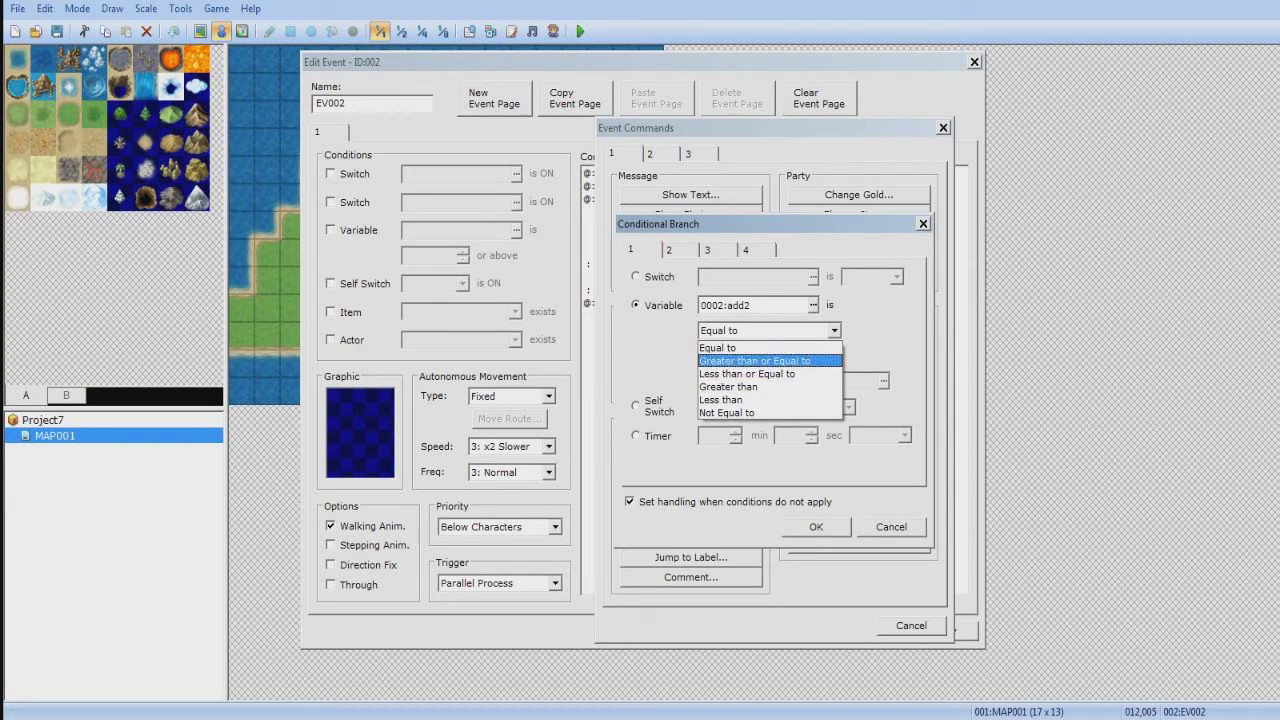
key(Return)
key(Tab)
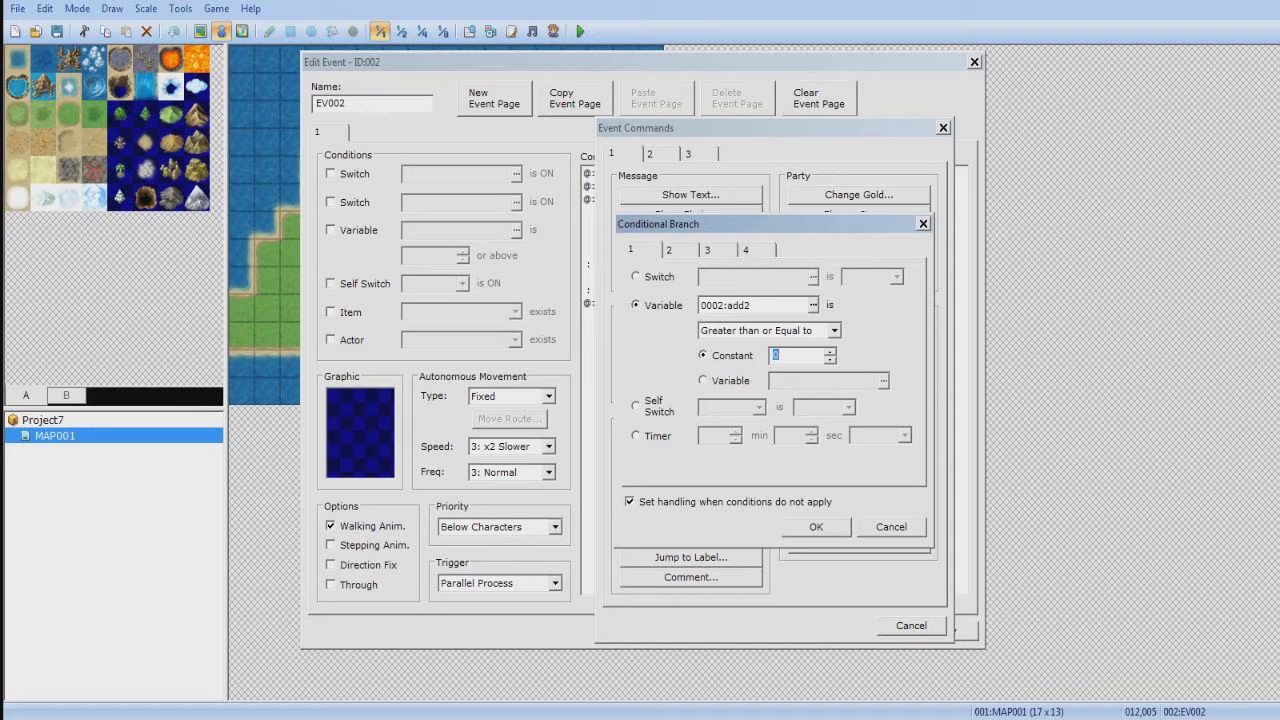
text(5000)
key(Return)
Copy the thunder, flash and variable reset commands from the first branch into the branch for variable 0002:add2
click(680, 212)
shift+click(690, 238)
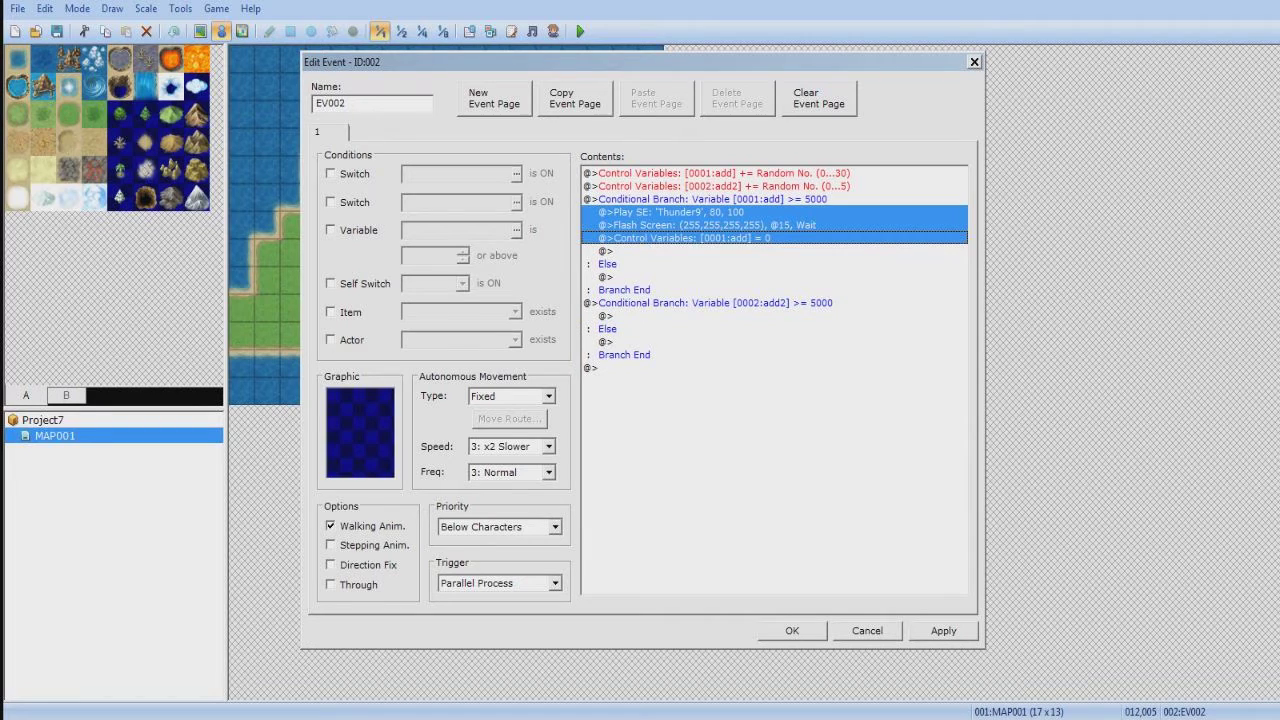
click(690, 316)
key(ctrl+v)
click(690, 329)
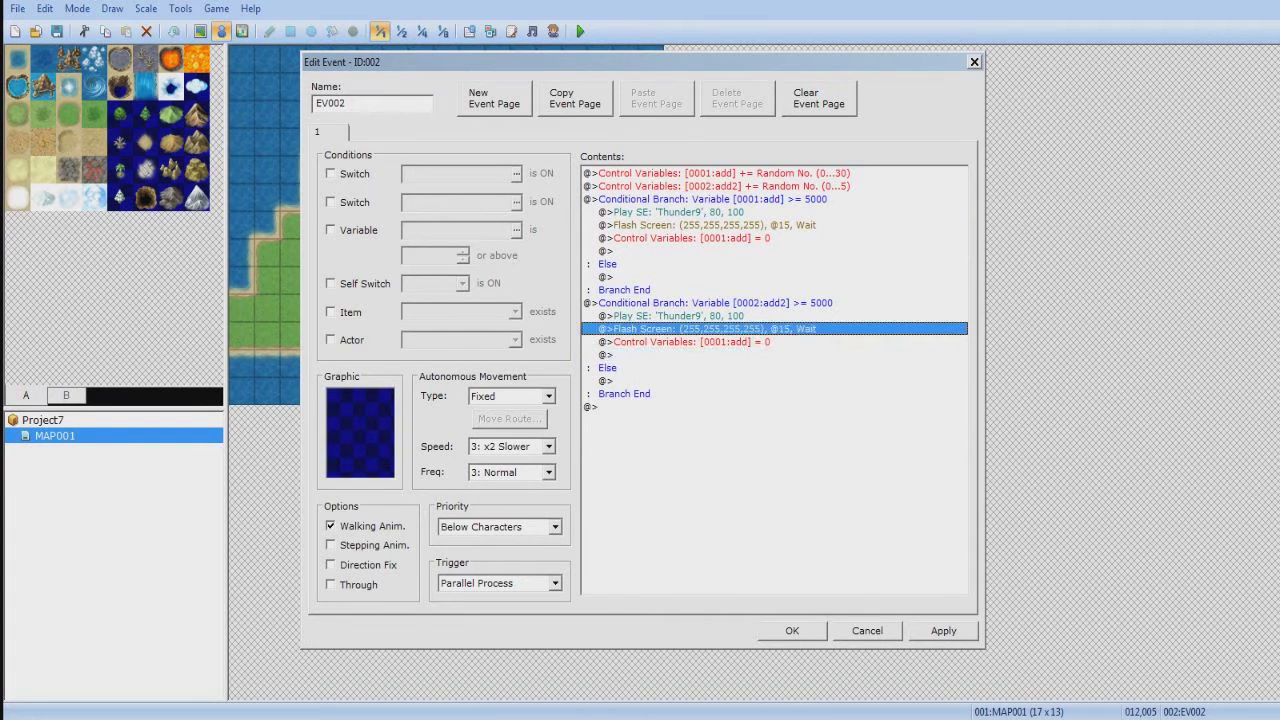
Change the copied reset command in the second branch so it sets variable 0002:add2 to 0
double_click(692, 342)
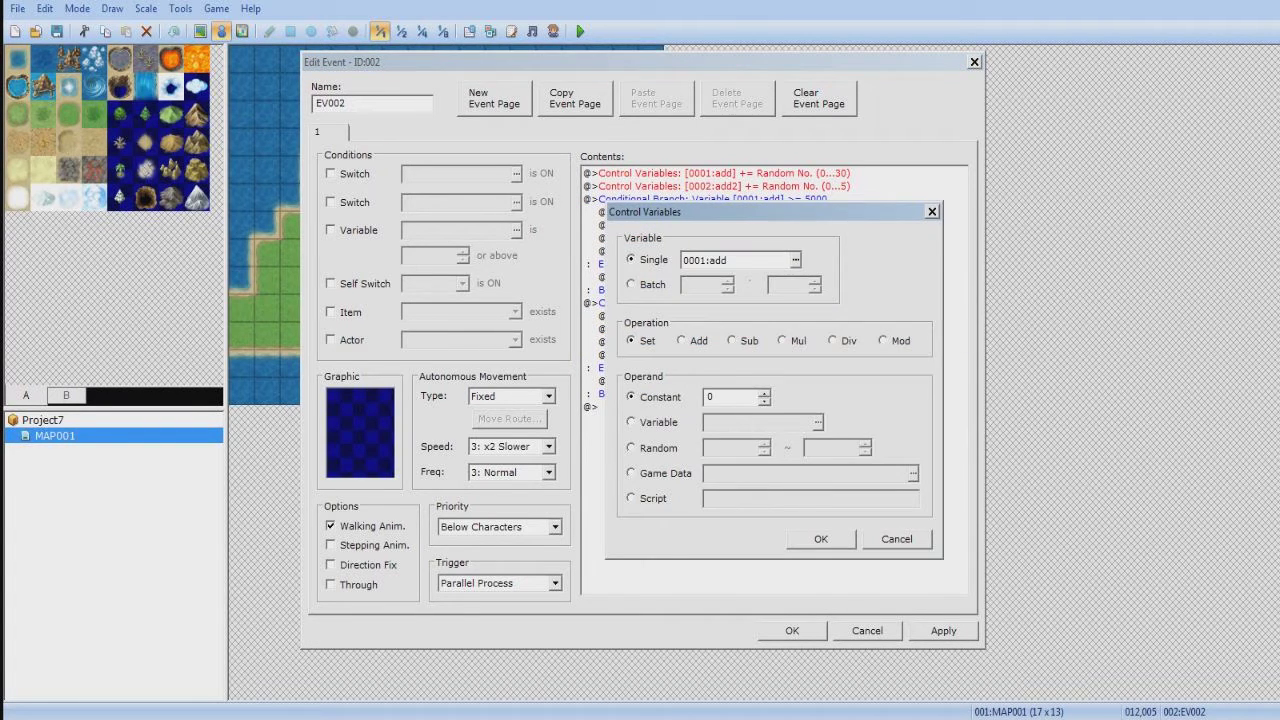
click(896, 539)
right_click(718, 343)
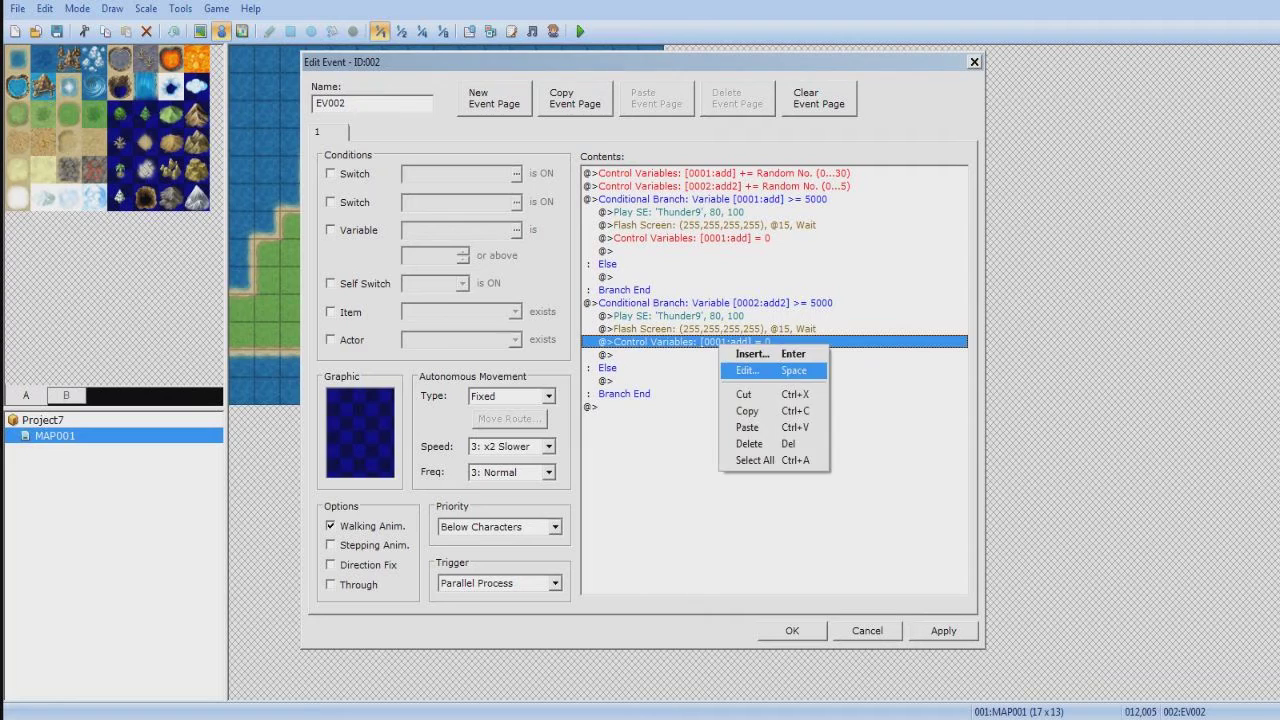
click(750, 371)
click(794, 260)
click(800, 251)
key(Return)
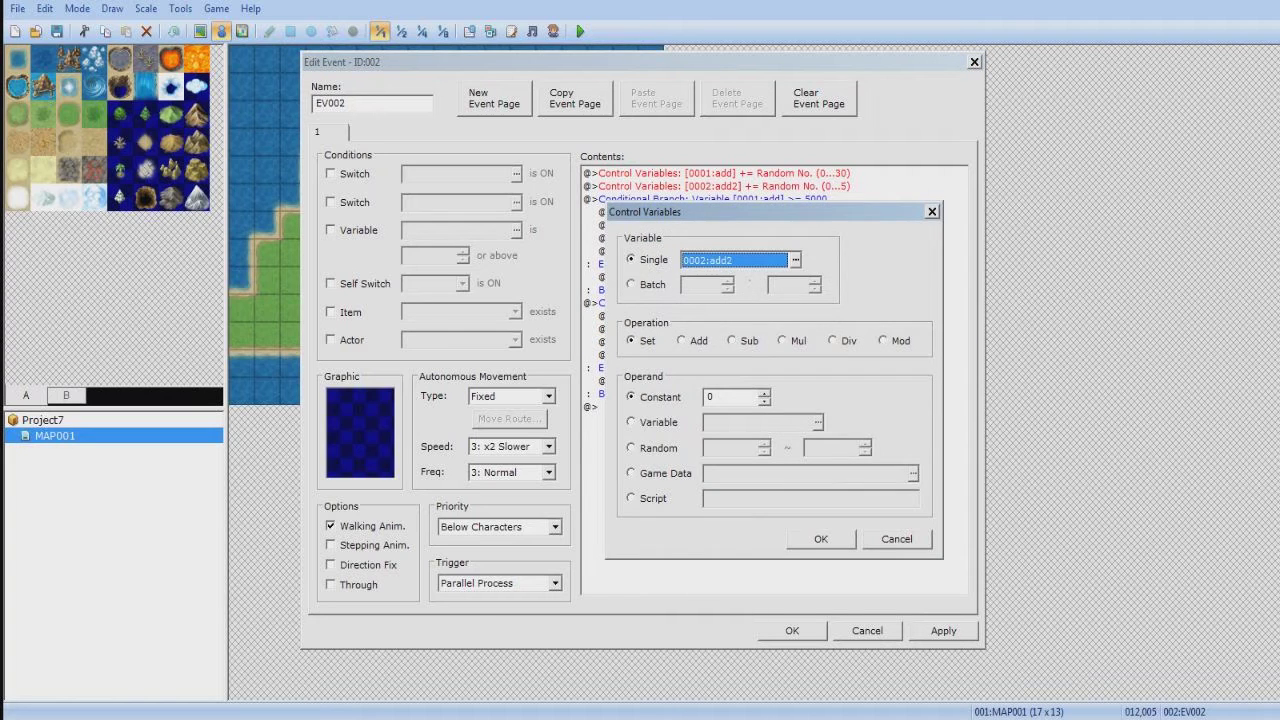
click(820, 539)
Duplicate the Thunder9 sound and screen flash commands within the second branch, above its variable reset
click(720, 394)
click(720, 316)
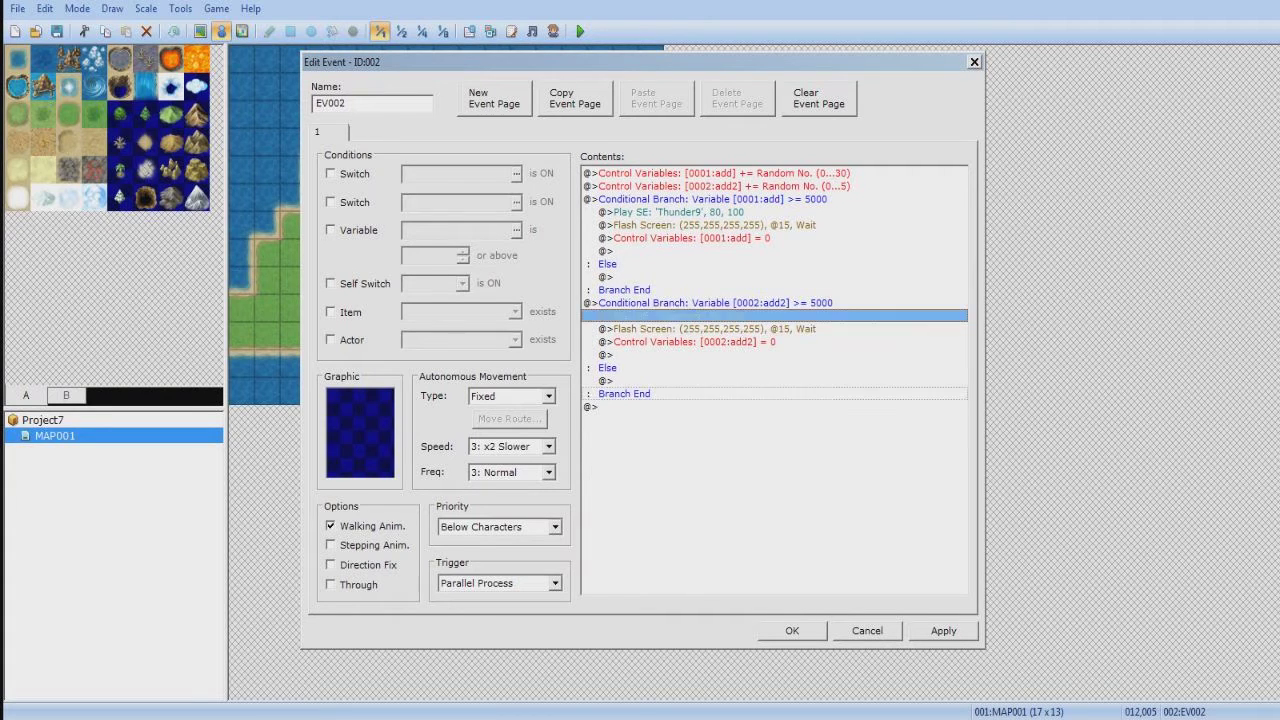
shift+click(720, 329)
key(ctrl+c)
click(722, 342)
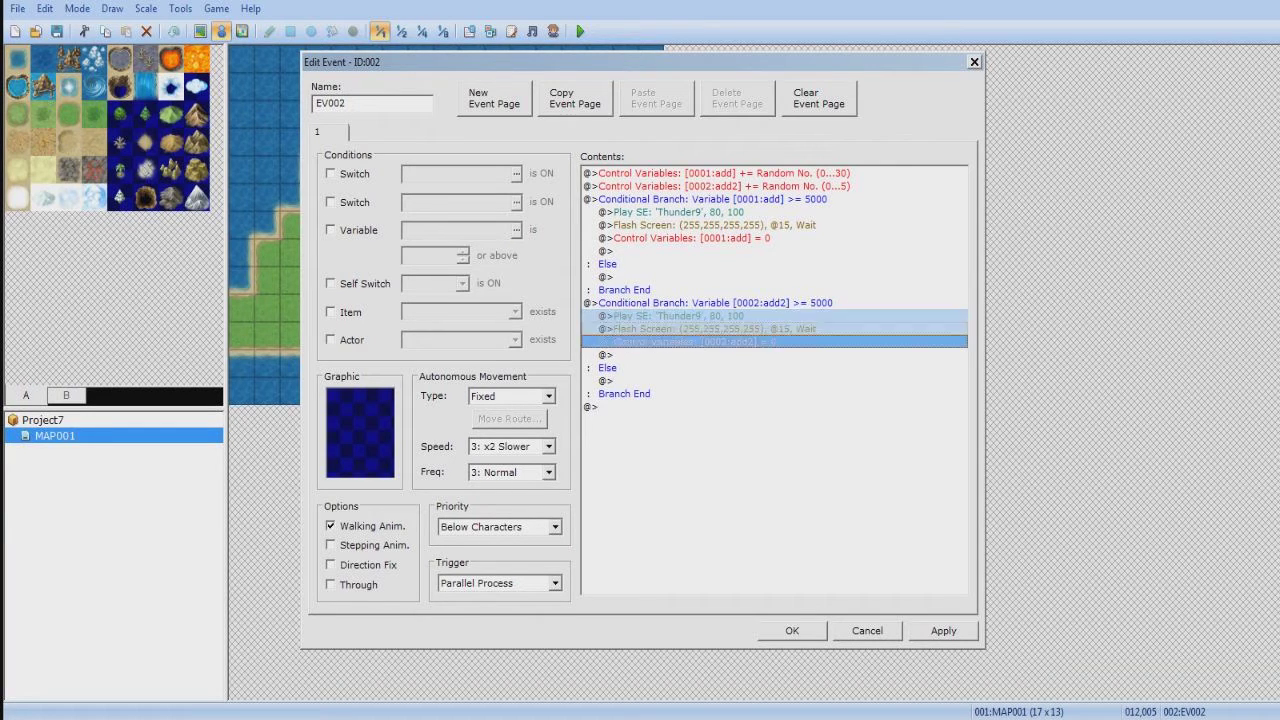
key(ctrl+v)
right_click(729, 341)
click(757, 350)
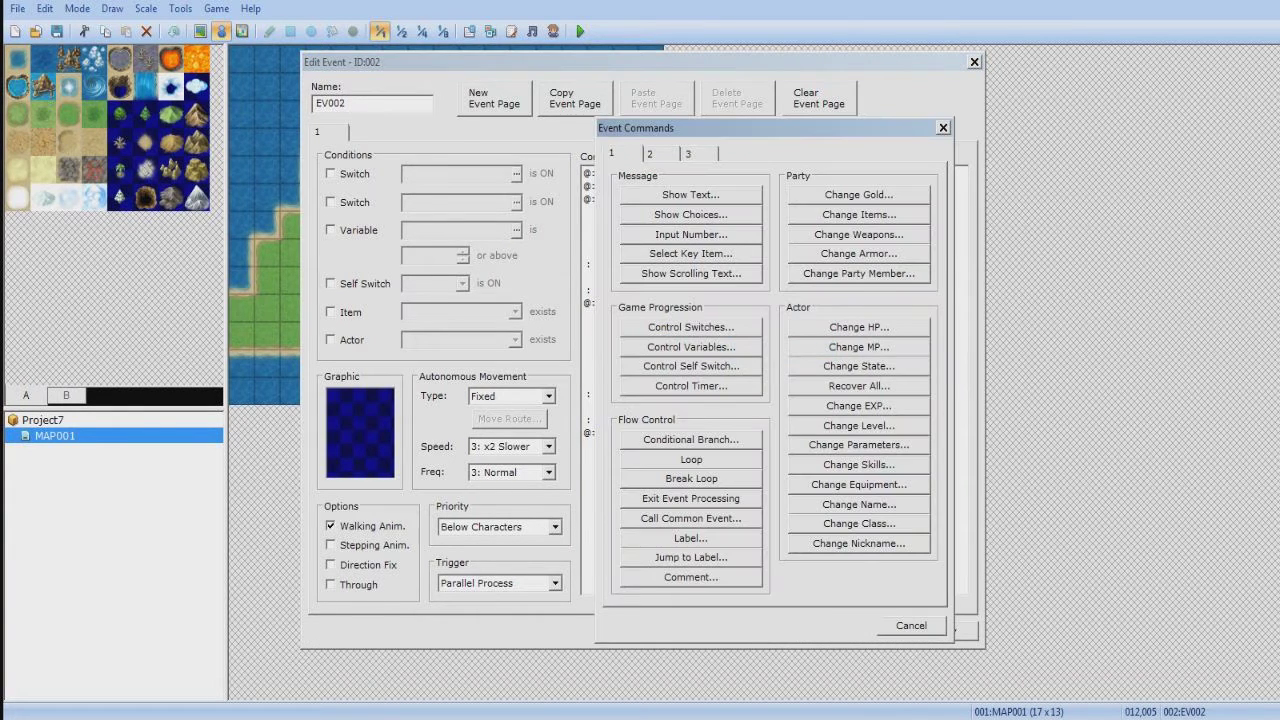
click(911, 626)
Confirm the changes to event EV002, save the project and start a new game in a playtest
click(720, 433)
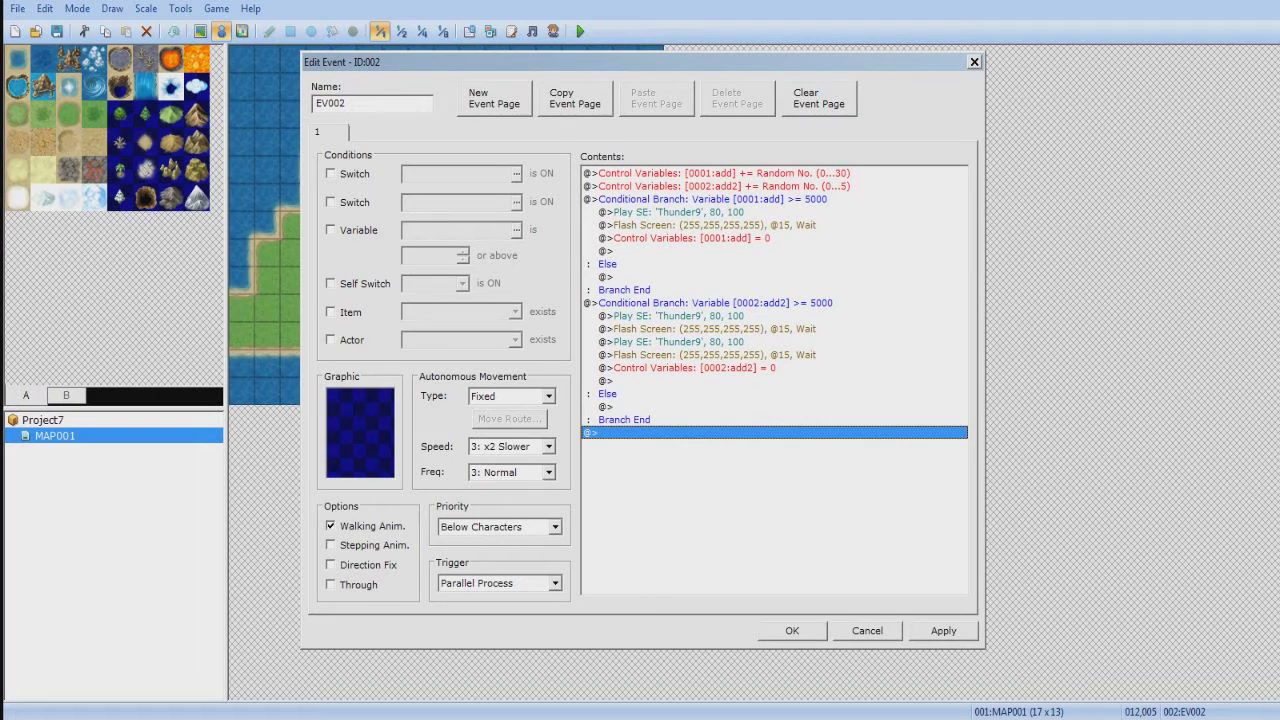
click(792, 631)
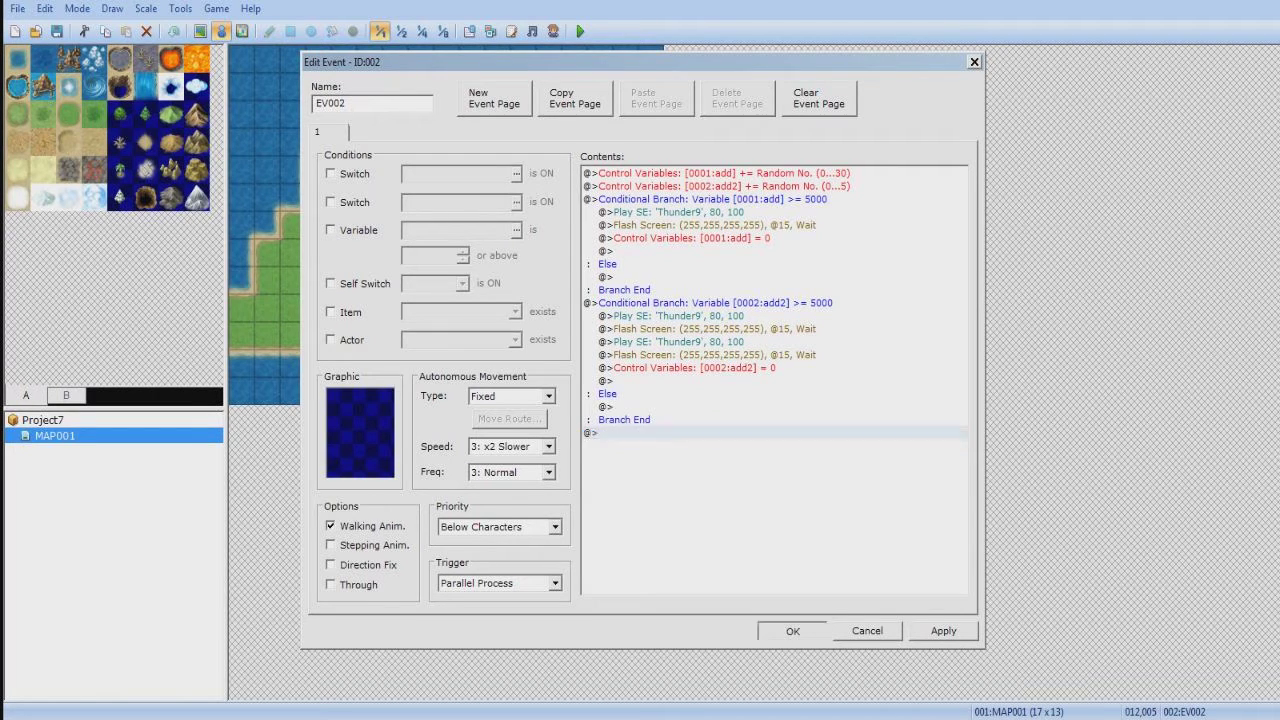
click(580, 31)
click(579, 396)
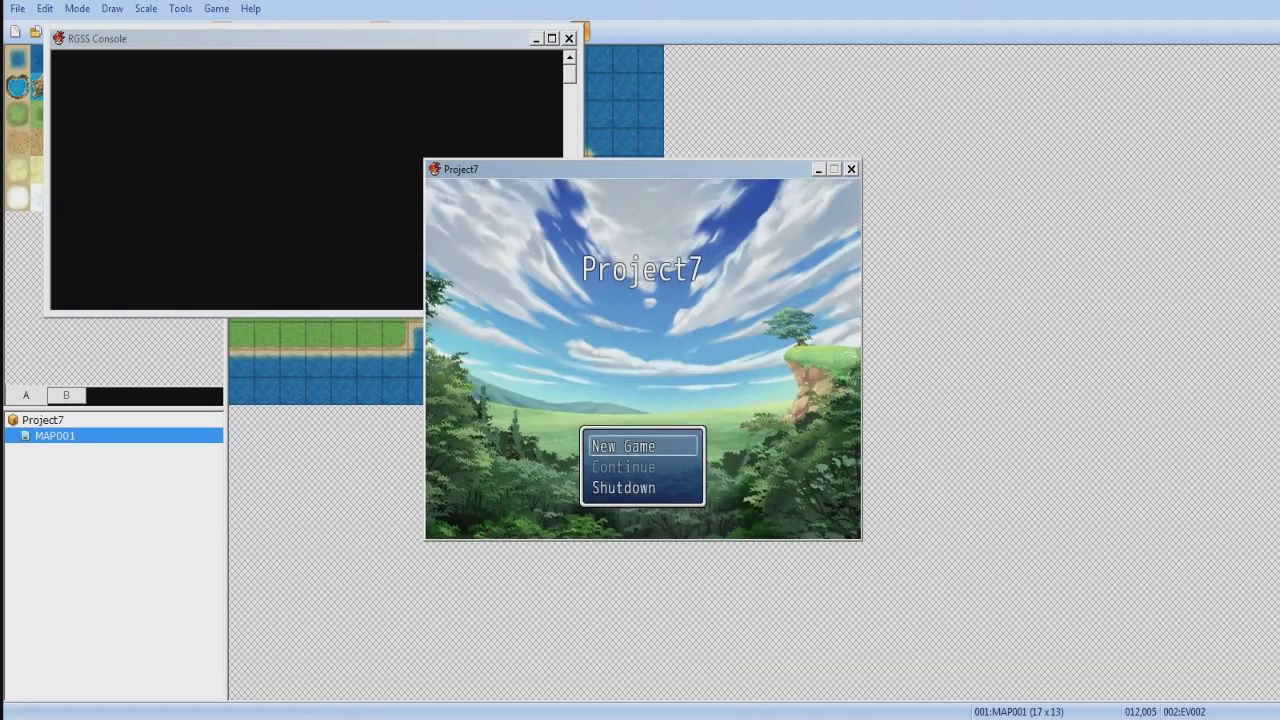
key(Return)
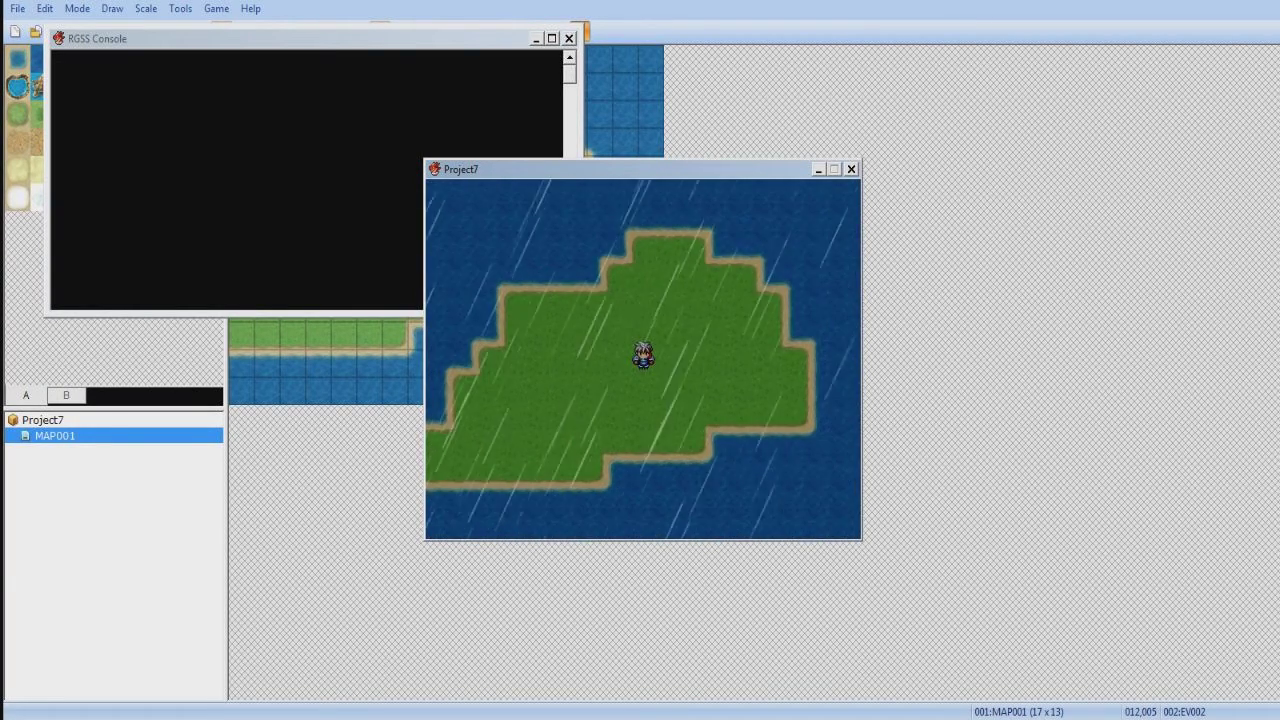
Walk the character around the island to watch for thunder and flashes, and close the playtest
key(Down)
key(Right)
key(Right)
key(Up)
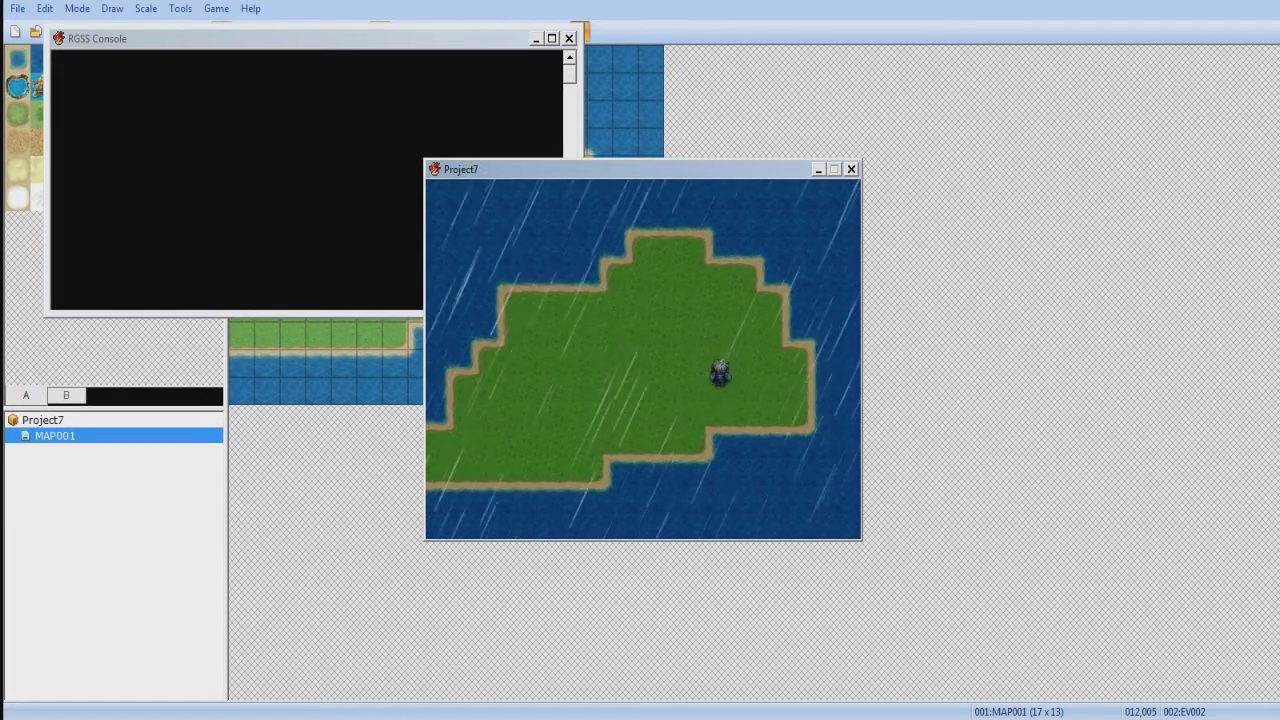
key(Left)
key(Left)
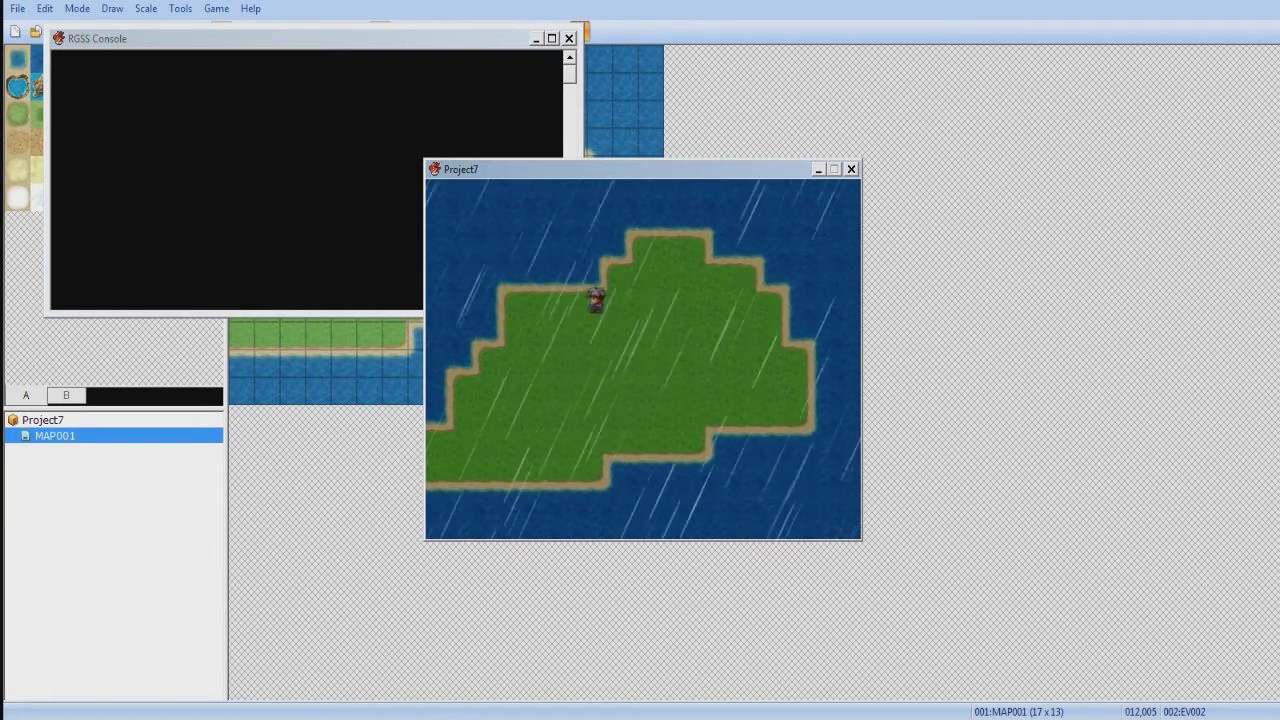
key(Down)
key(Right)
key(Right)
key(Up)
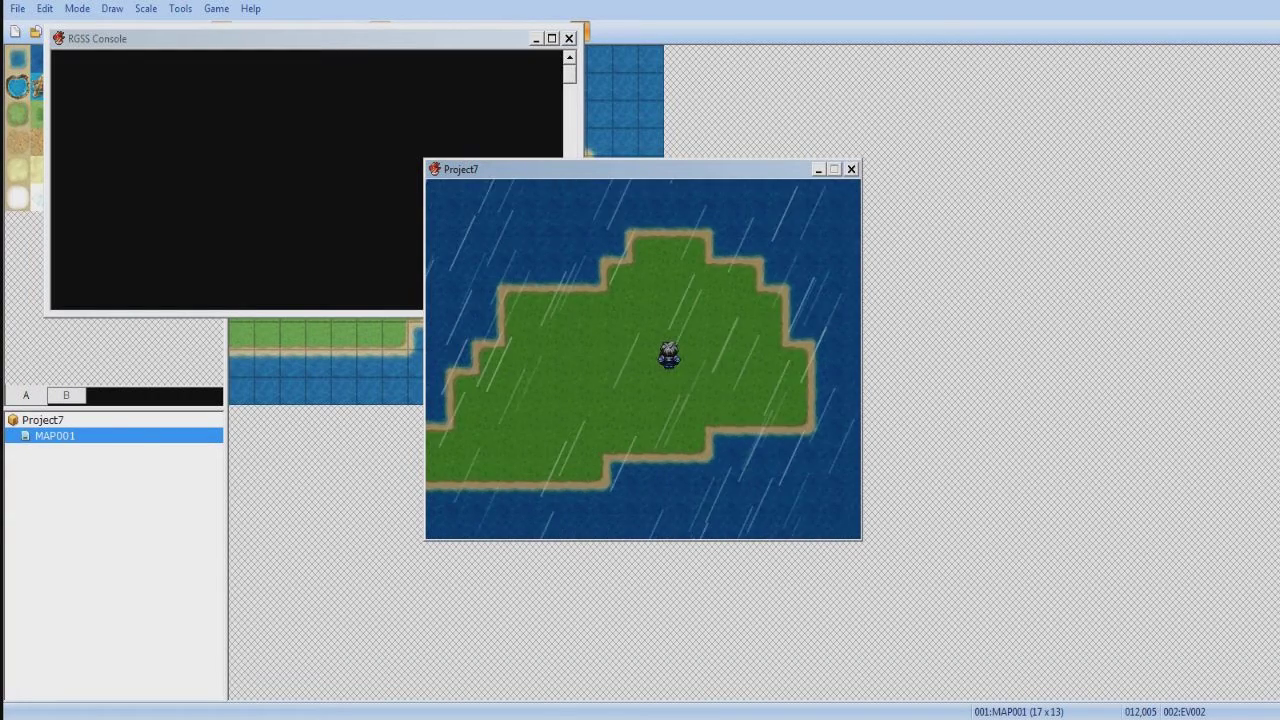
key(alt+F4)
Reopen event EV002, move the conditional branch for variable 0002:add2 into the first branch's Else section and confirm the event
click(574, 197)
double_click(549, 197)
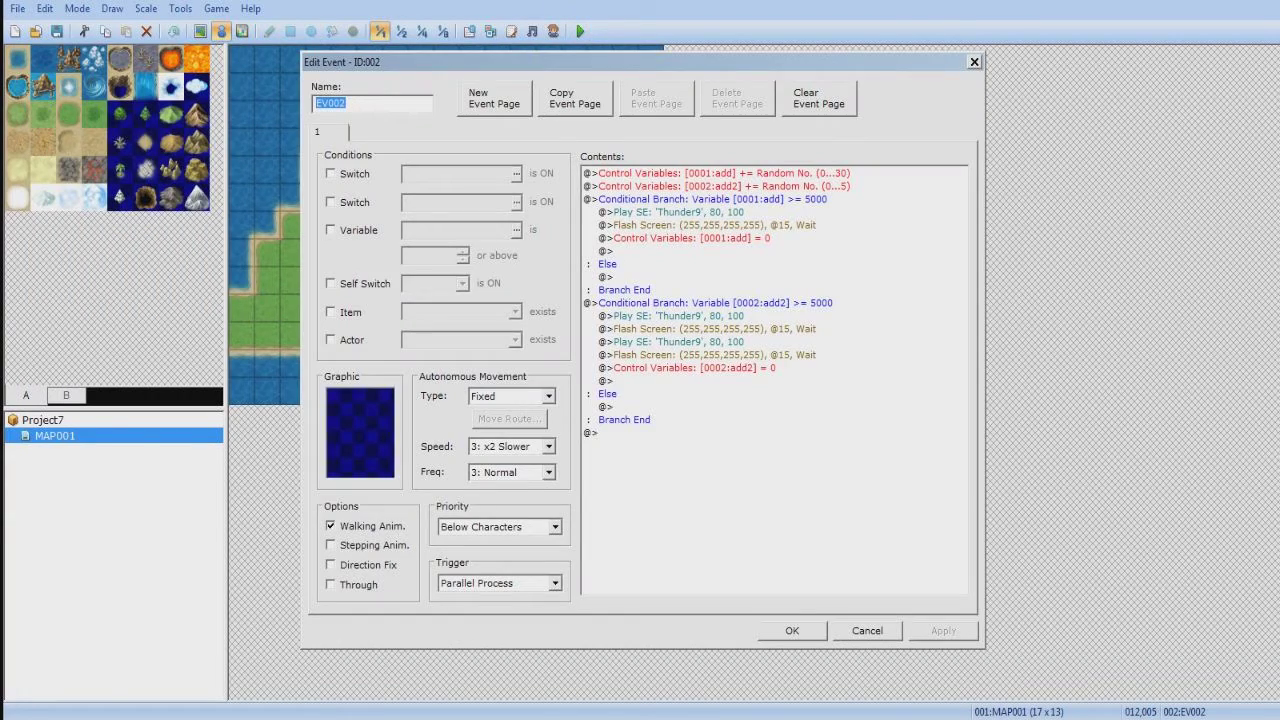
click(680, 316)
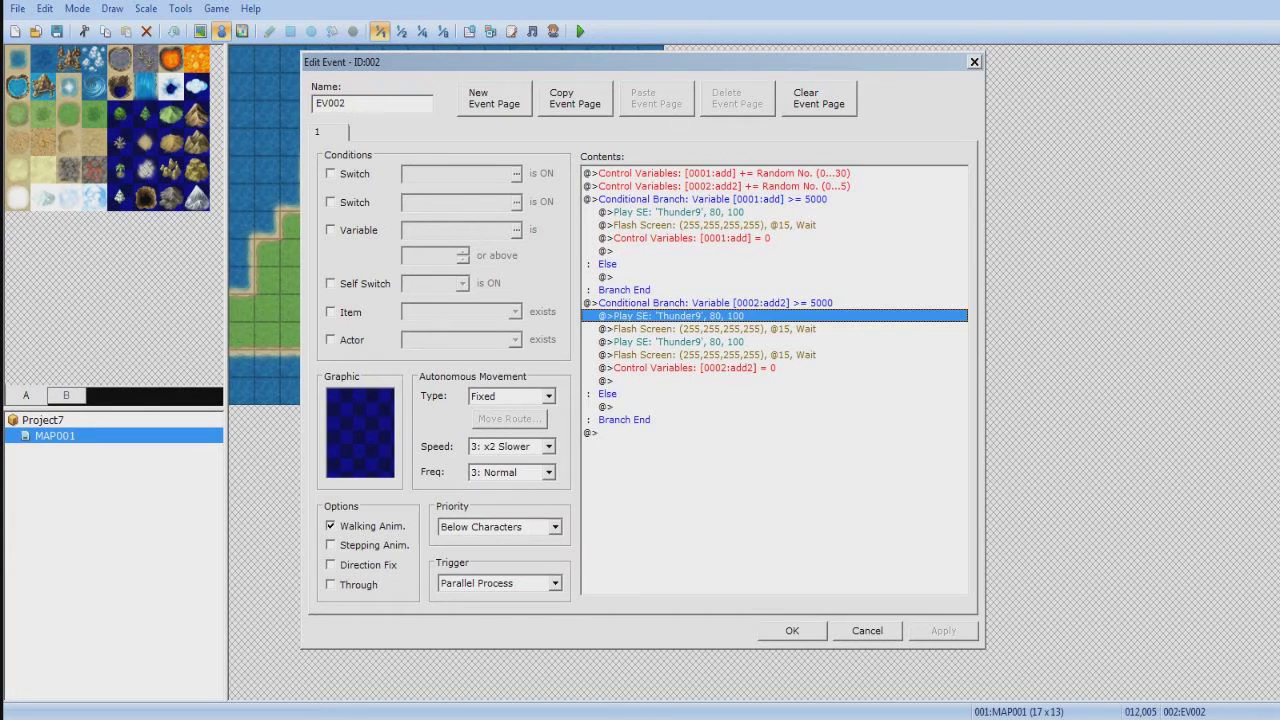
click(680, 303)
click(680, 355)
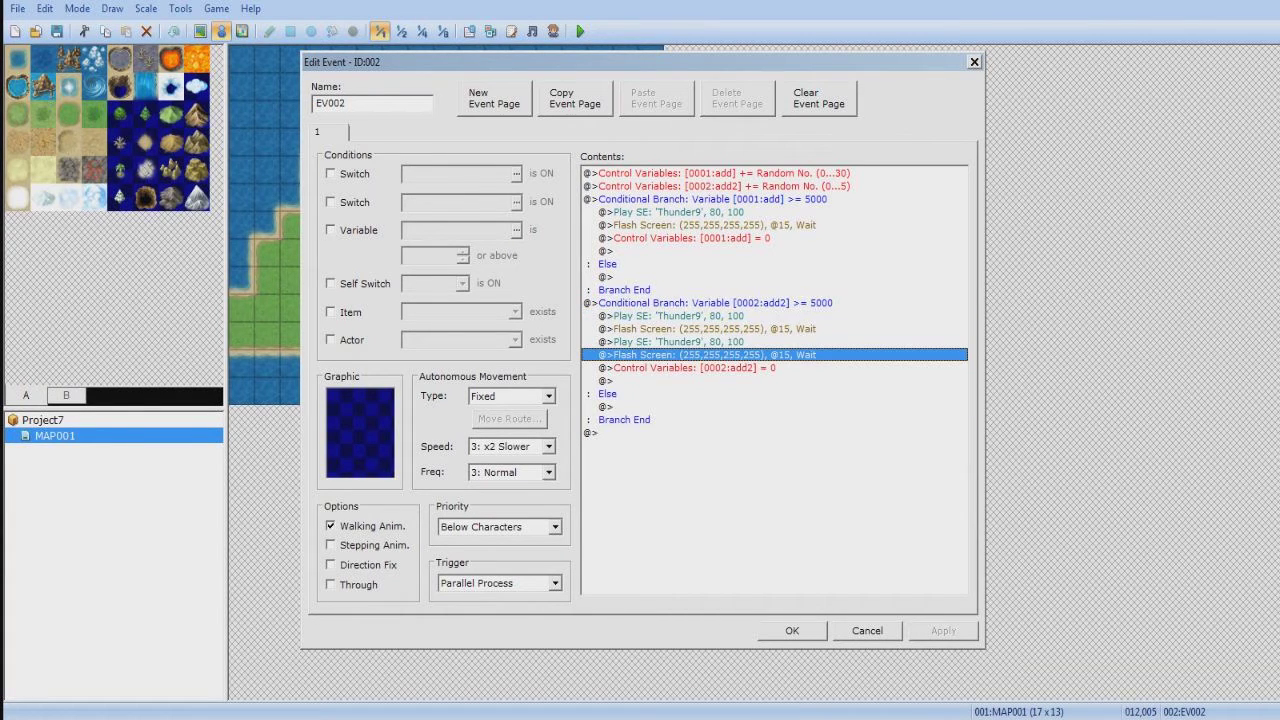
click(680, 303)
key(ctrl+x)
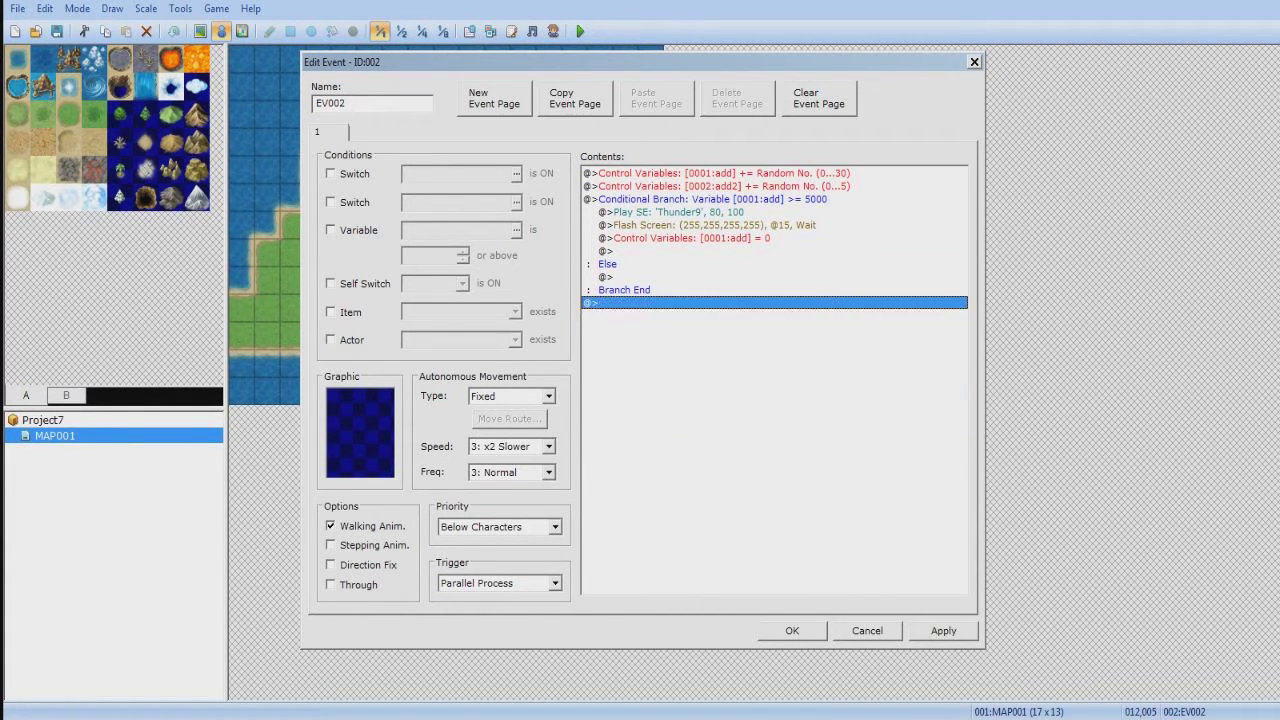
click(680, 277)
key(ctrl+v)
click(792, 631)
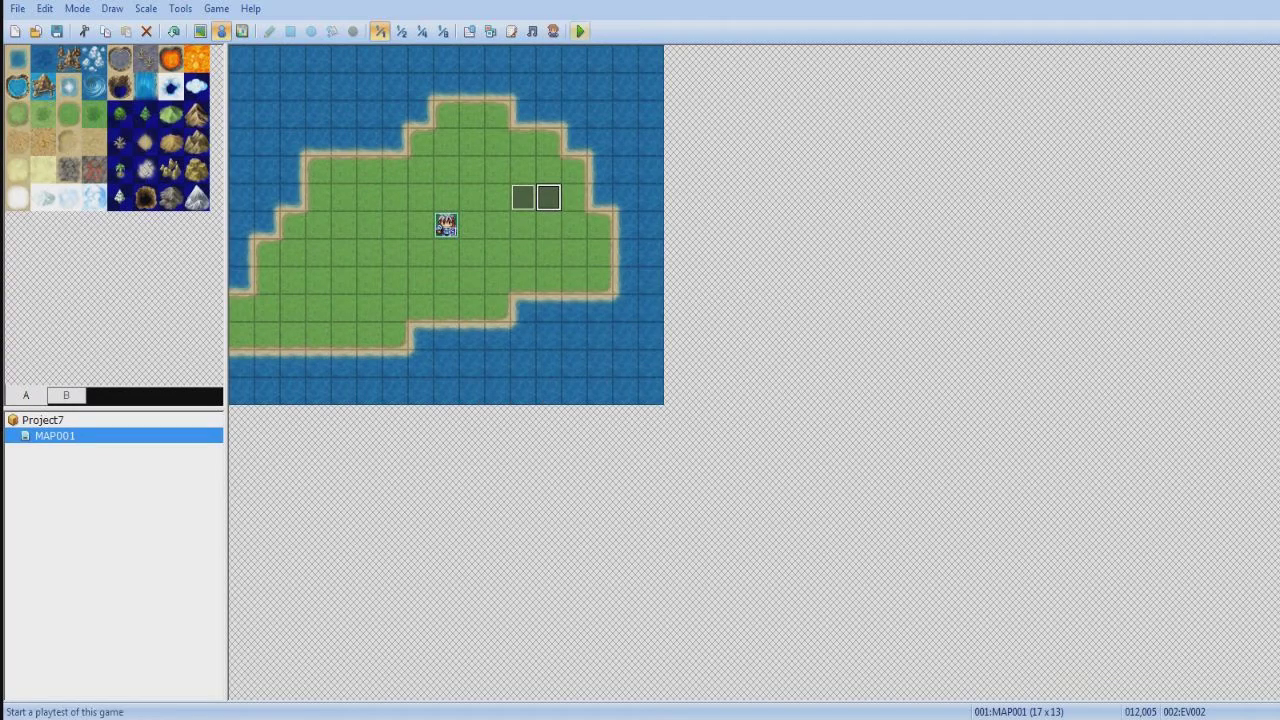
Save the project and playtest the nested storm branches in a new game, closing the game after watching it
click(580, 31)
click(579, 397)
key(Return)
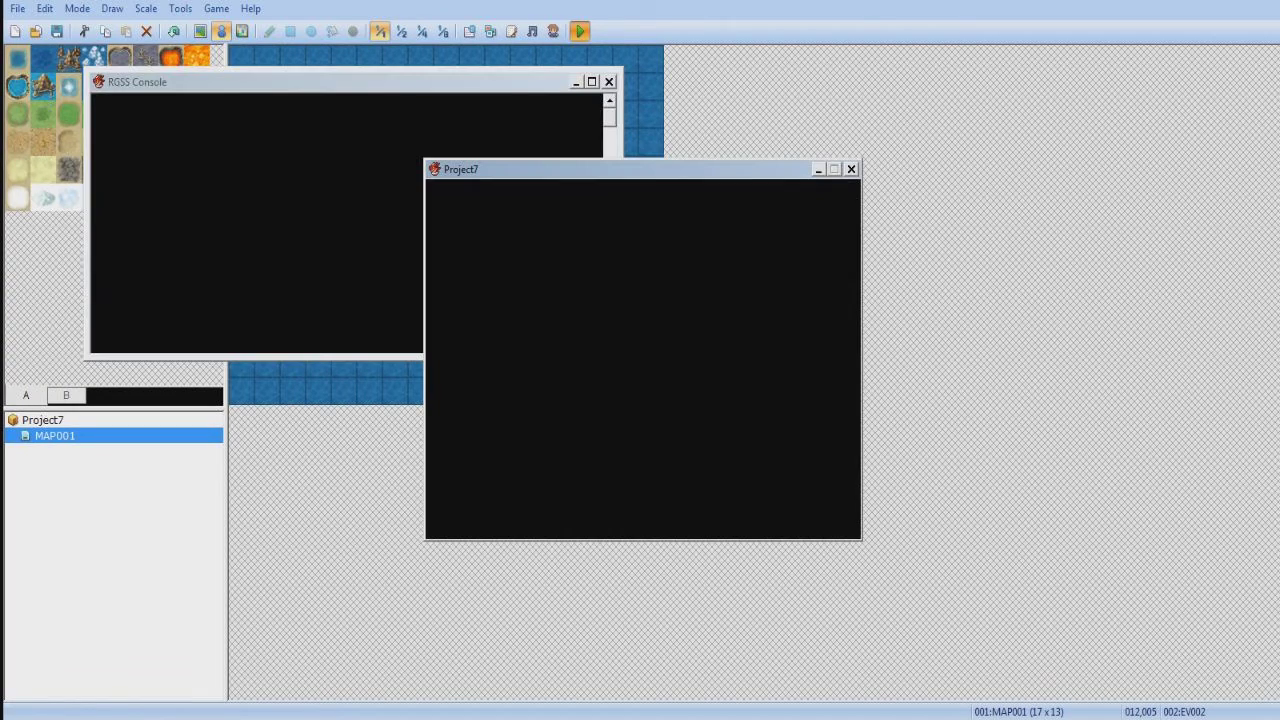
key(Return)
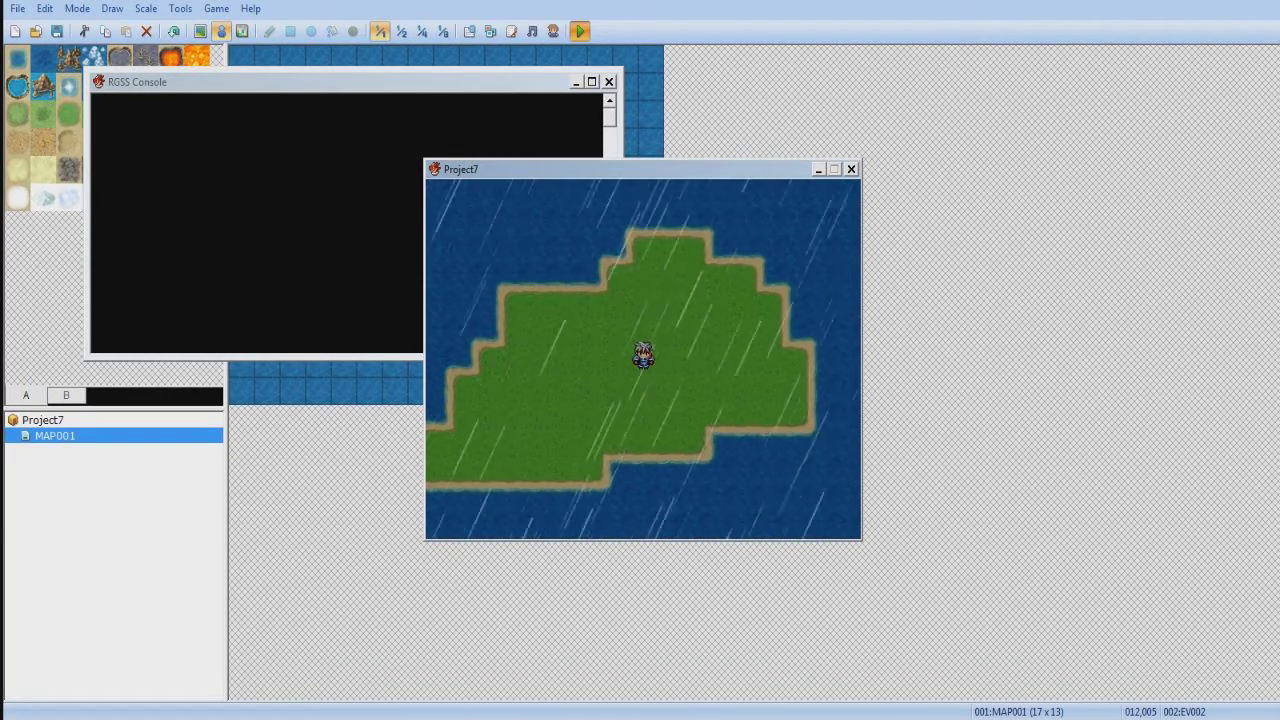
key(alt+F4)
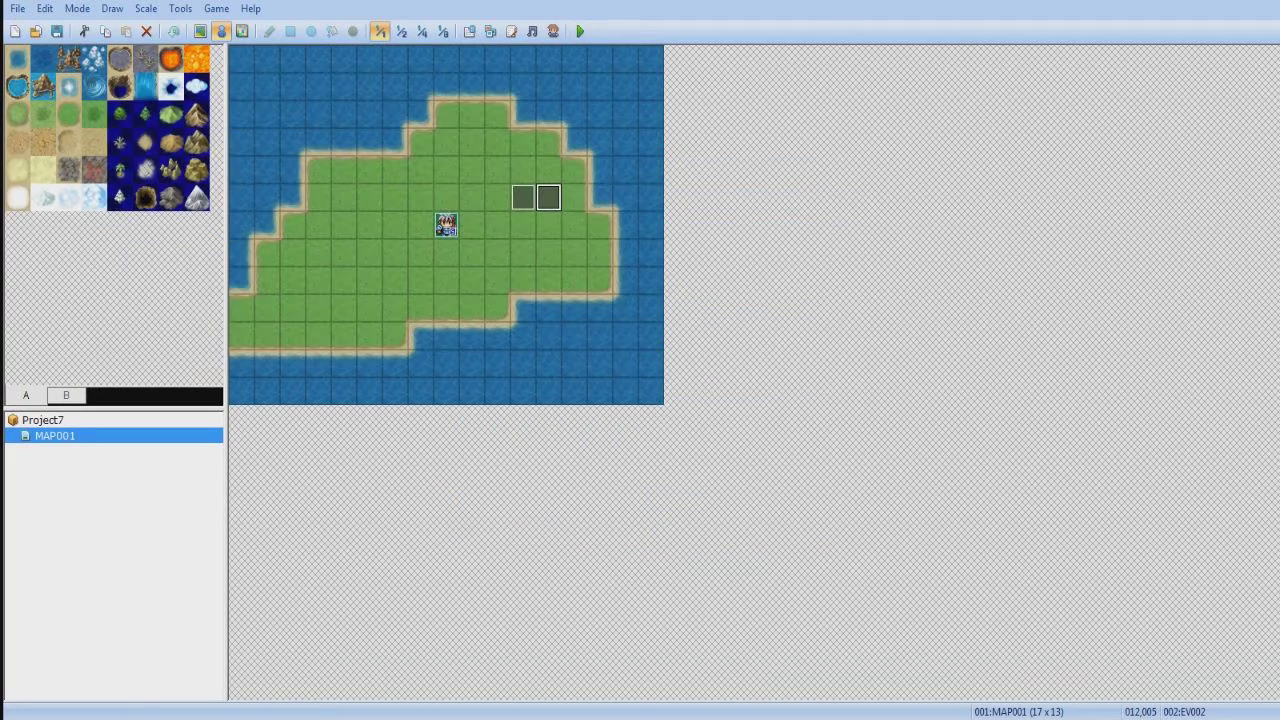
Remove the nested conditional branch for variable 0002:add2 from the Else section of event EV002 and confirm the event
key(Return)
click(730, 277)
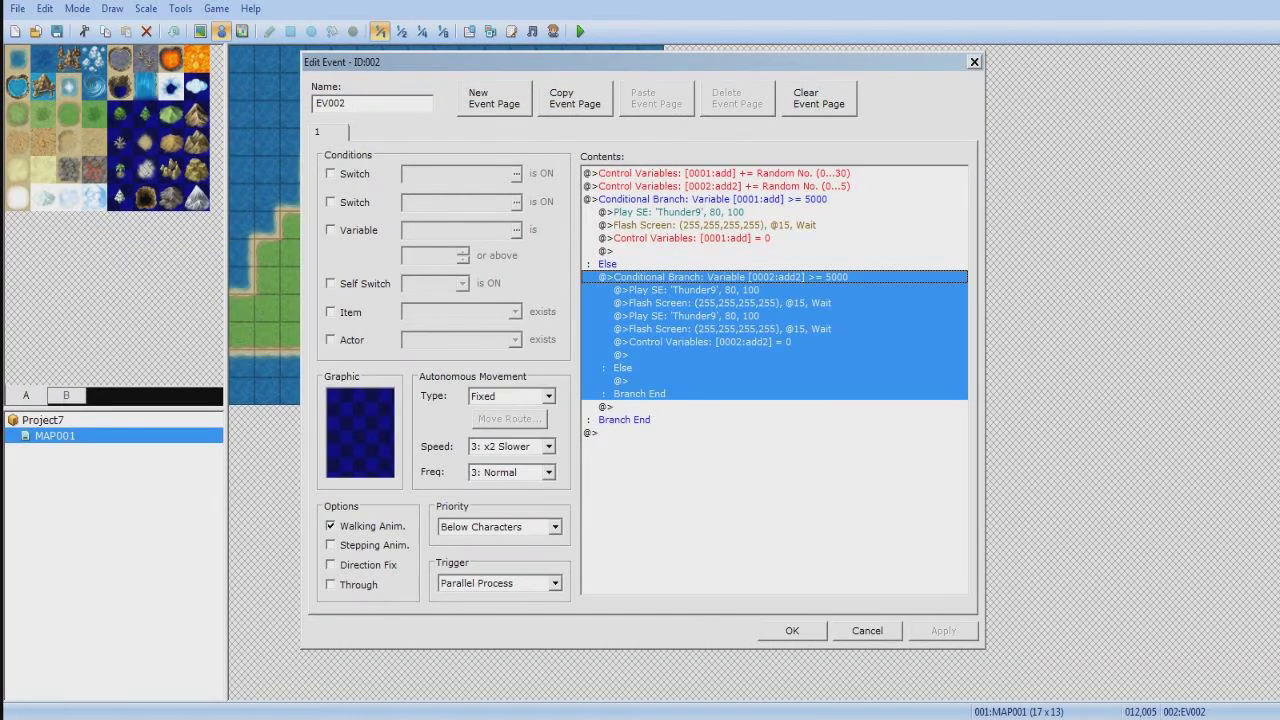
key(Delete)
click(792, 631)
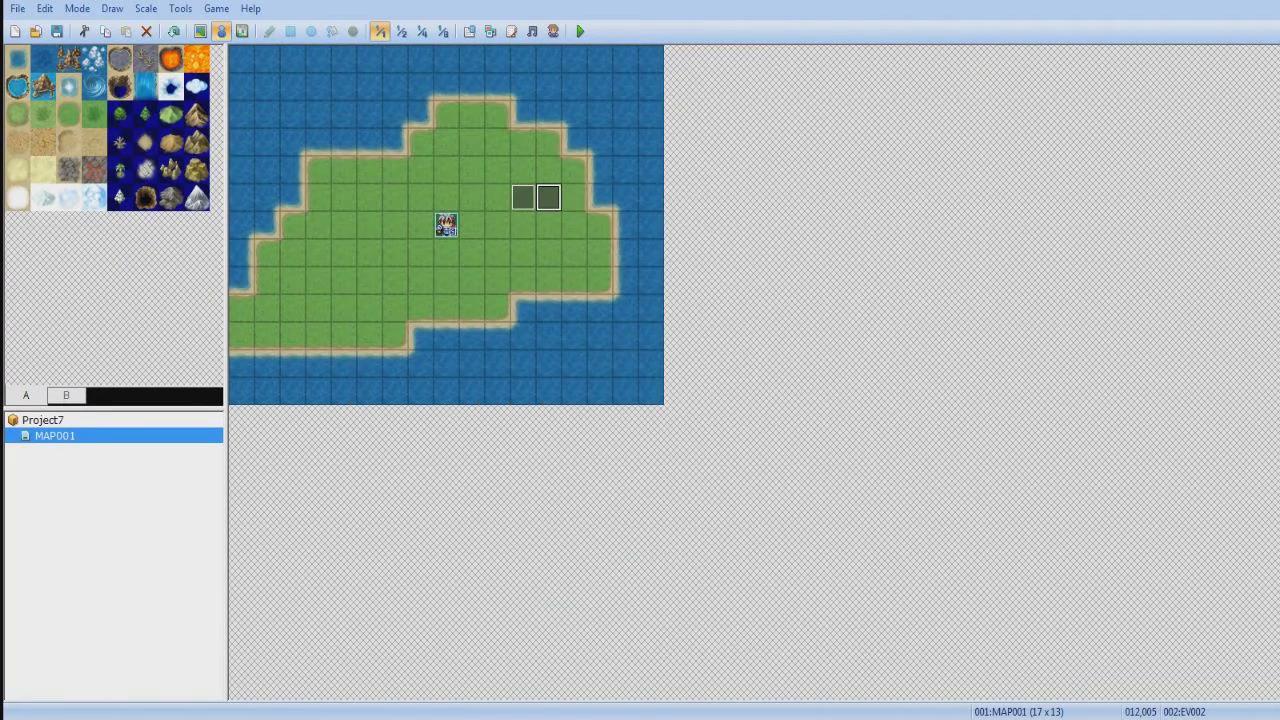
Create a parallel process event two tiles above the player's start and paste the 0002:add2 conditional branch into it
double_click(446, 160)
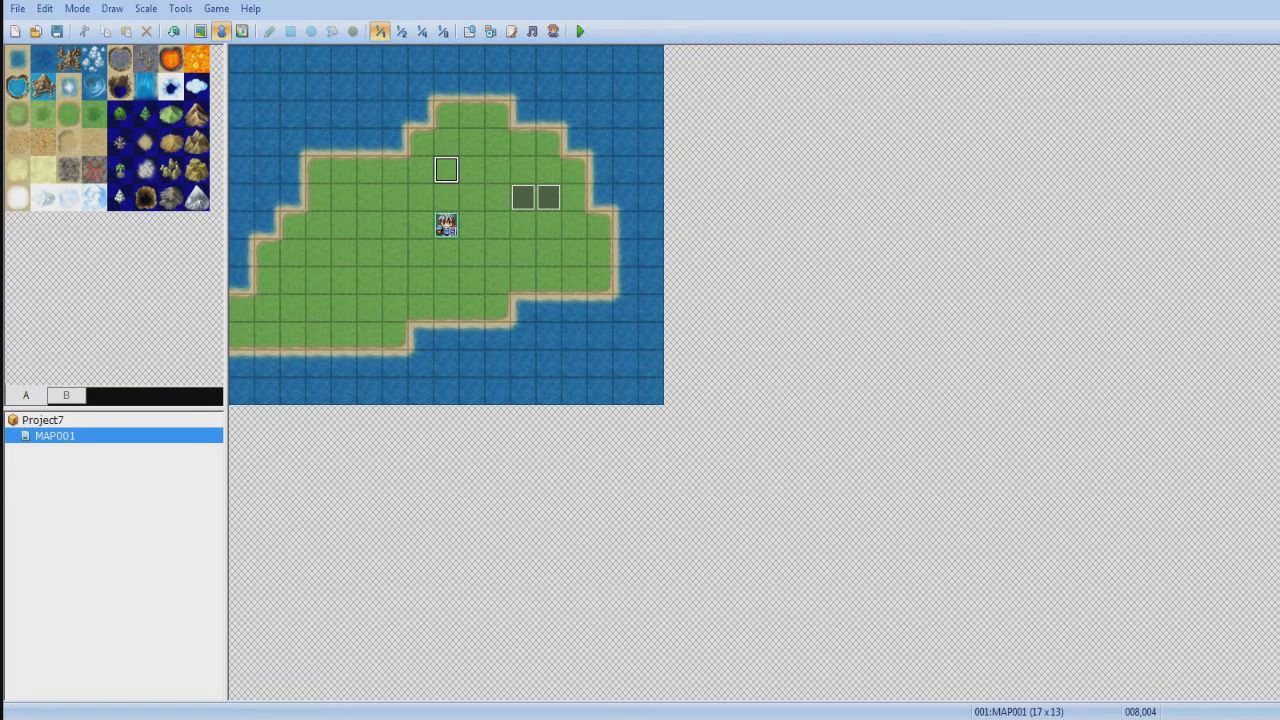
click(498, 583)
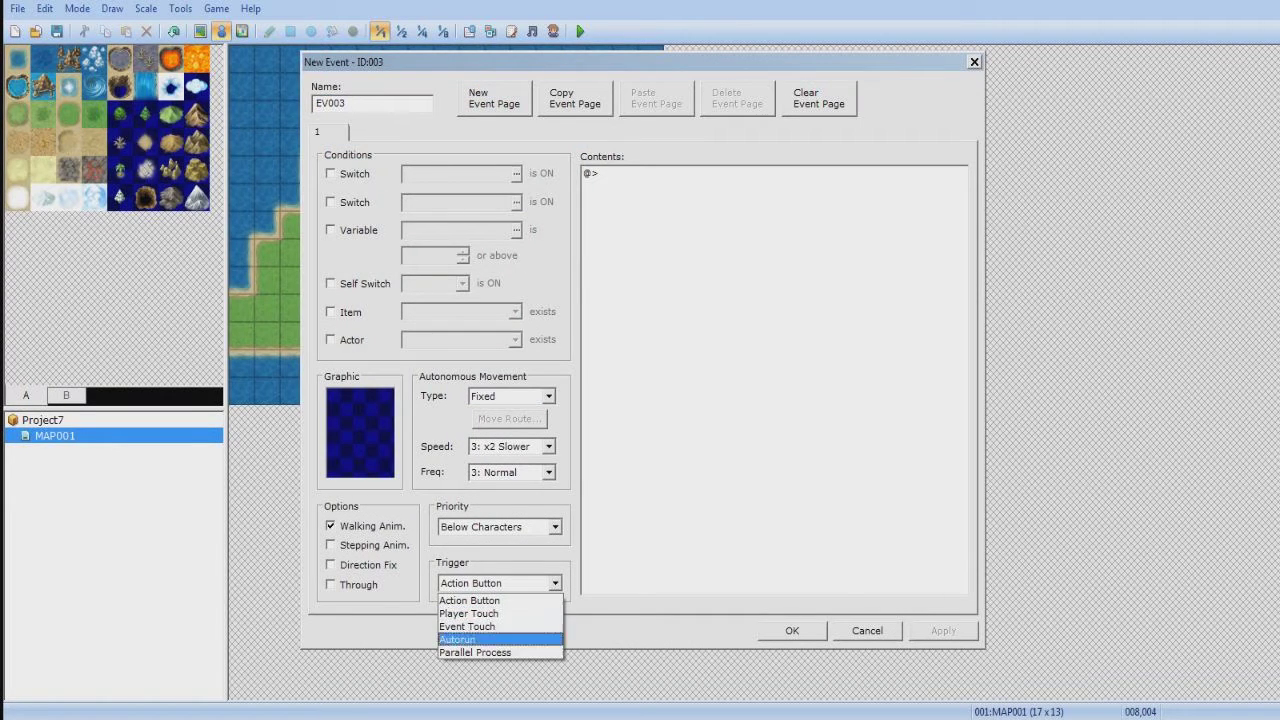
click(476, 653)
click(690, 174)
key(ctrl+v)
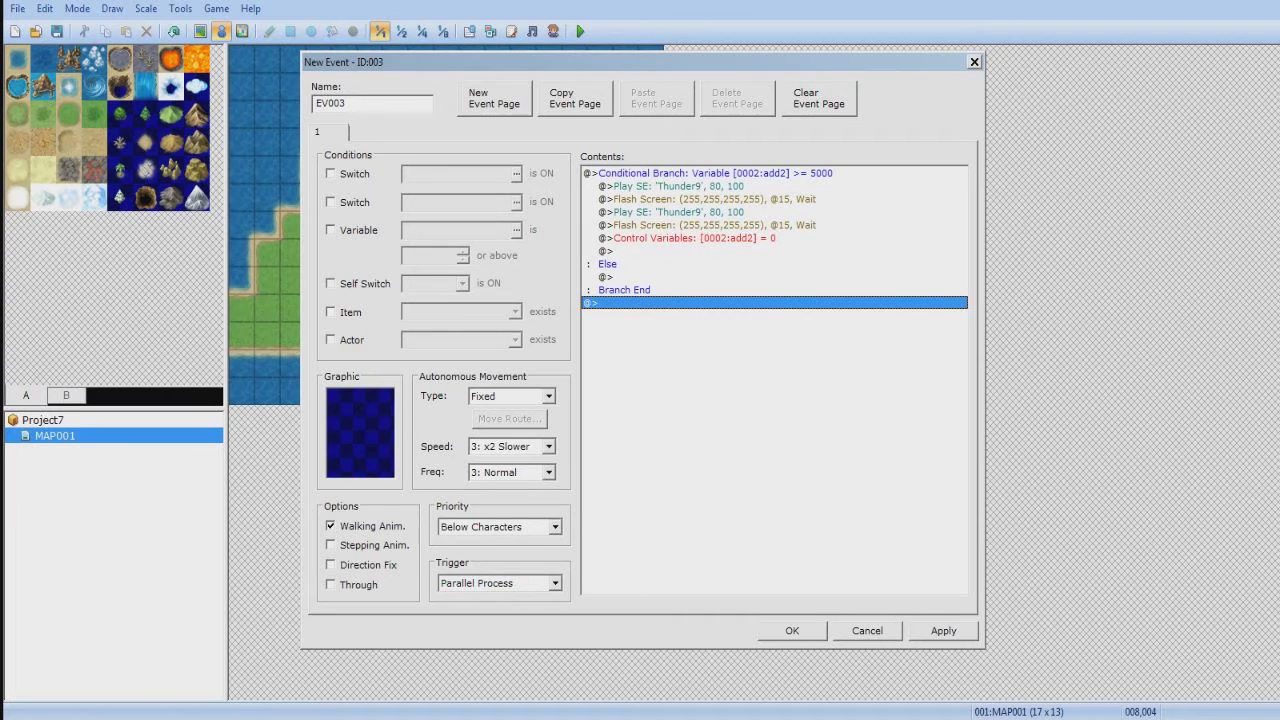
drag(792, 631, 785, 590)
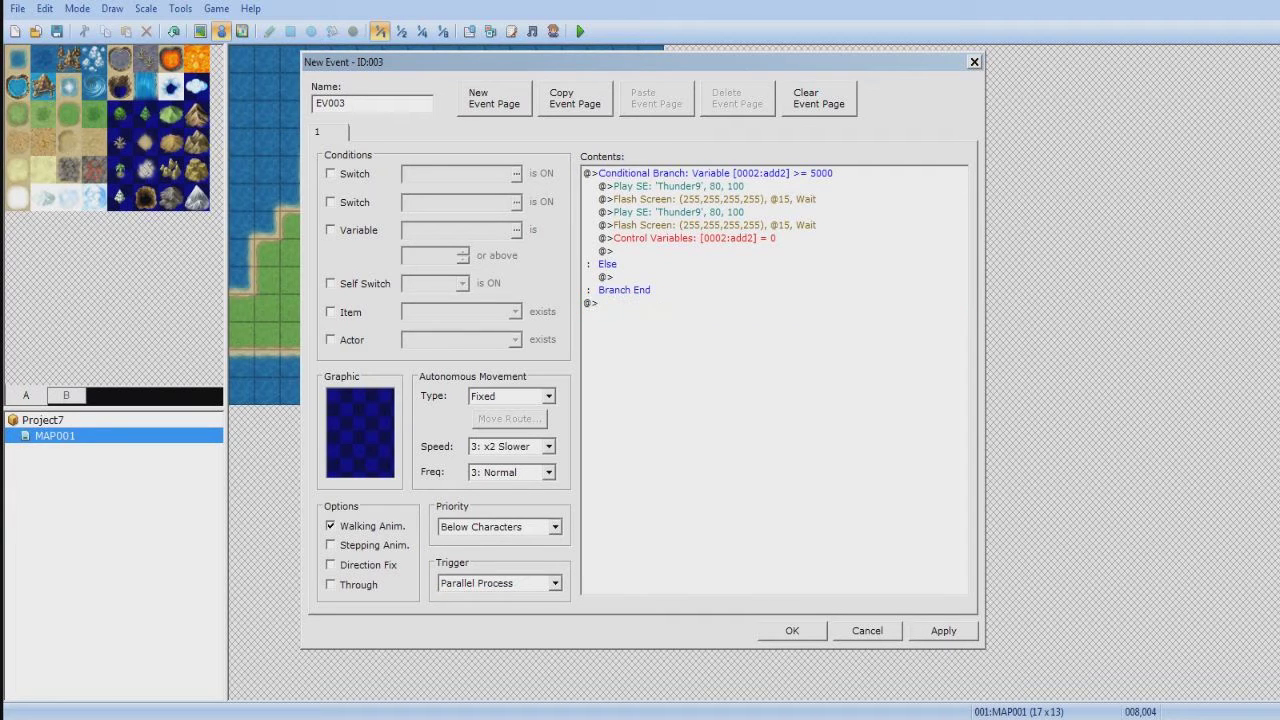
Set the new event's 0002:add2 branch condition to greater than or equal to 3000 and confirm the event
double_click(715, 174)
double_click(784, 355)
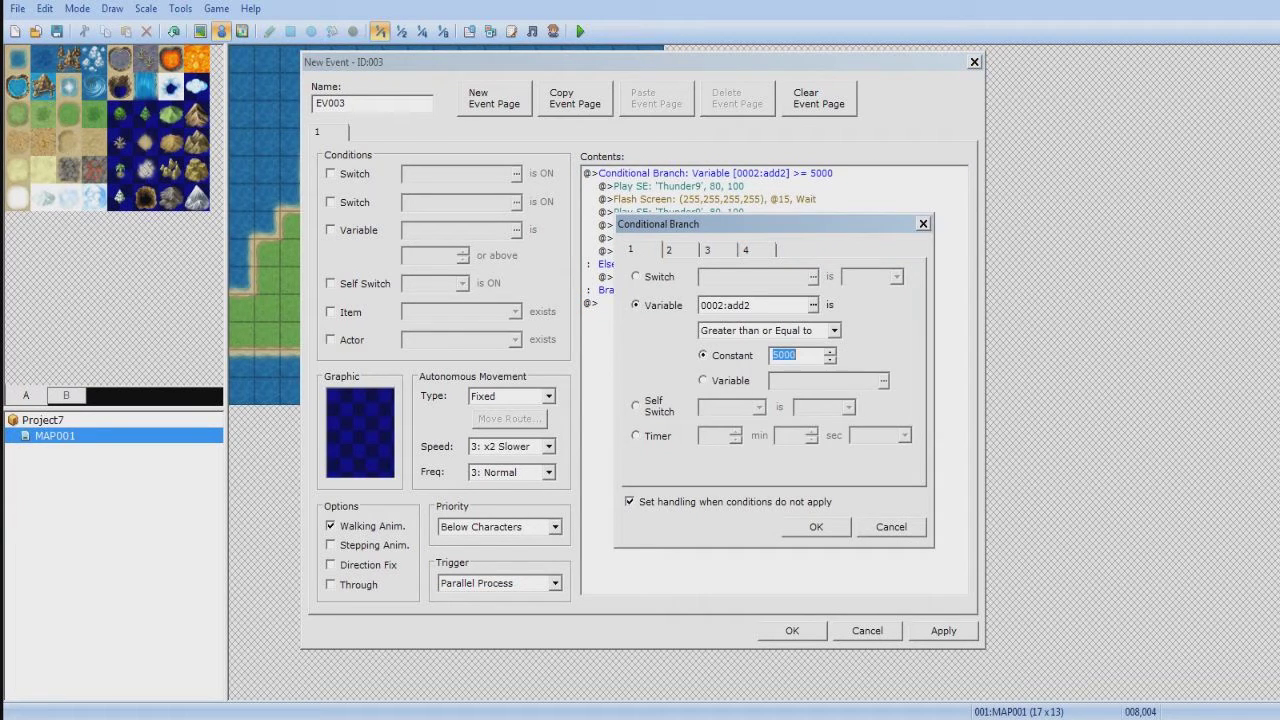
text(3000)
key(Return)
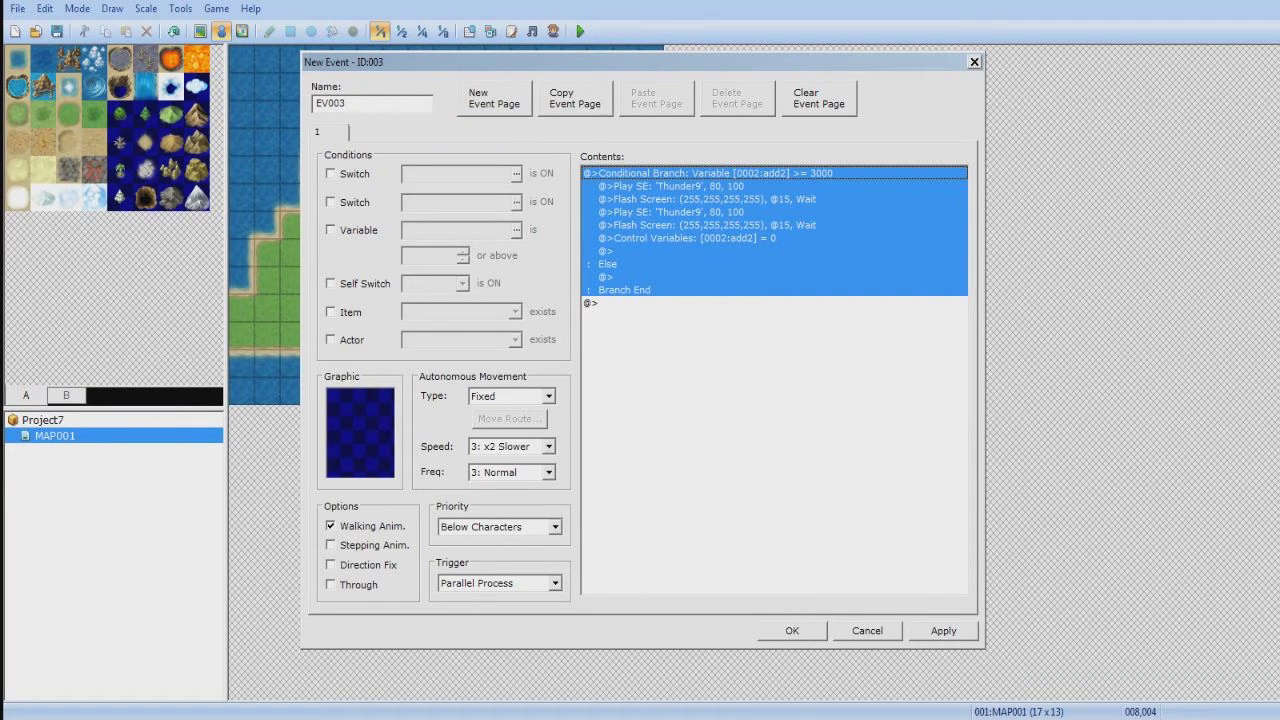
click(700, 303)
click(792, 631)
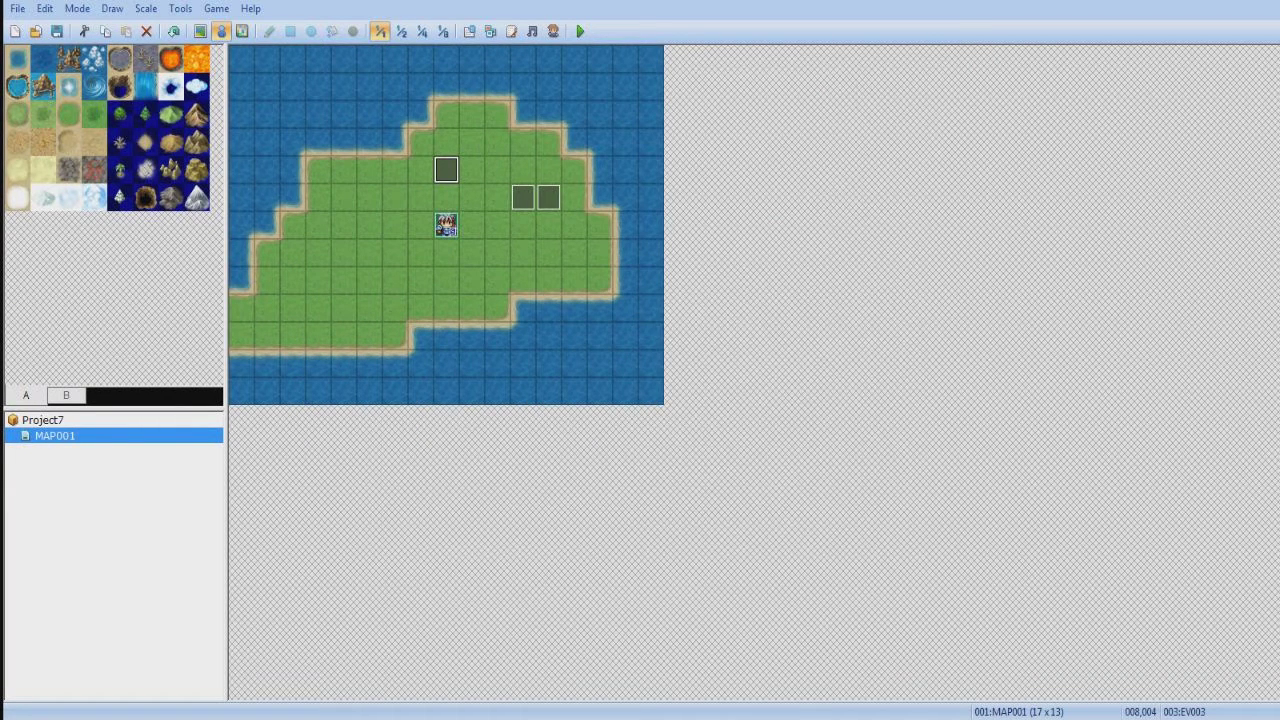
Set the 0001:add branch condition in event EV002 to greater than or equal to 3000 and confirm the event
double_click(548, 197)
double_click(712, 199)
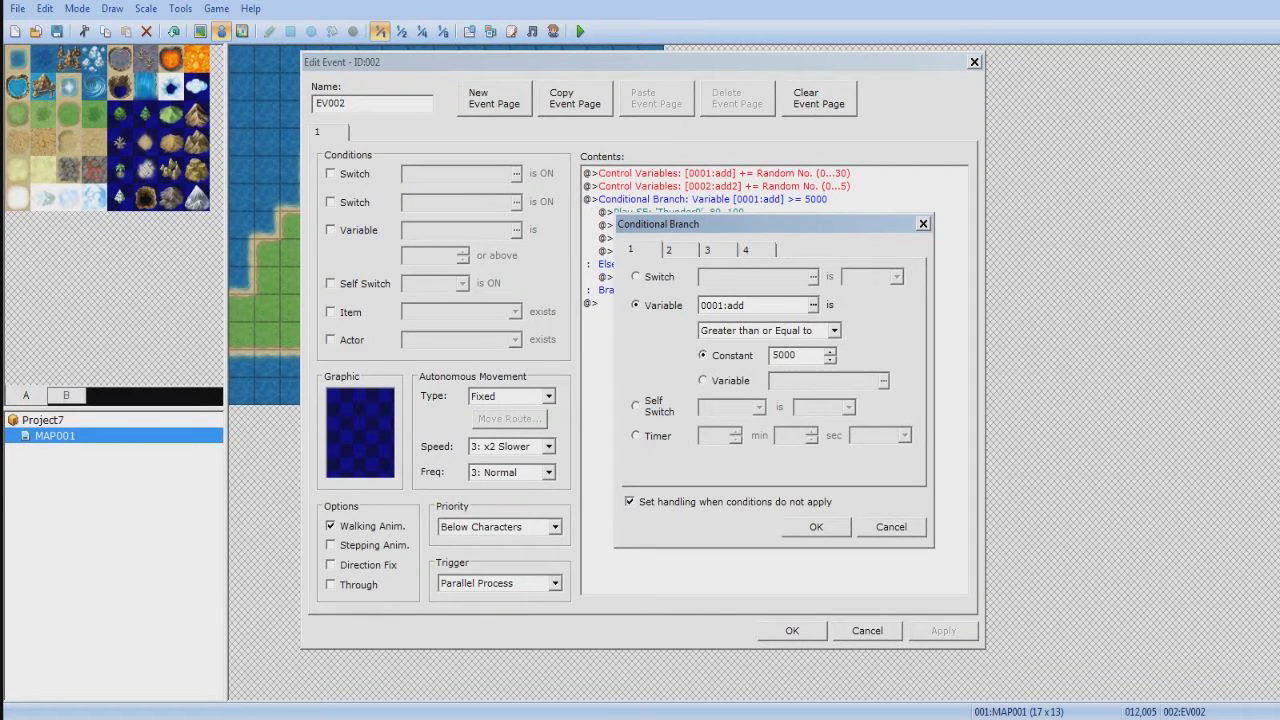
double_click(785, 356)
text(3000)
click(816, 527)
key(Return)
key(Return)
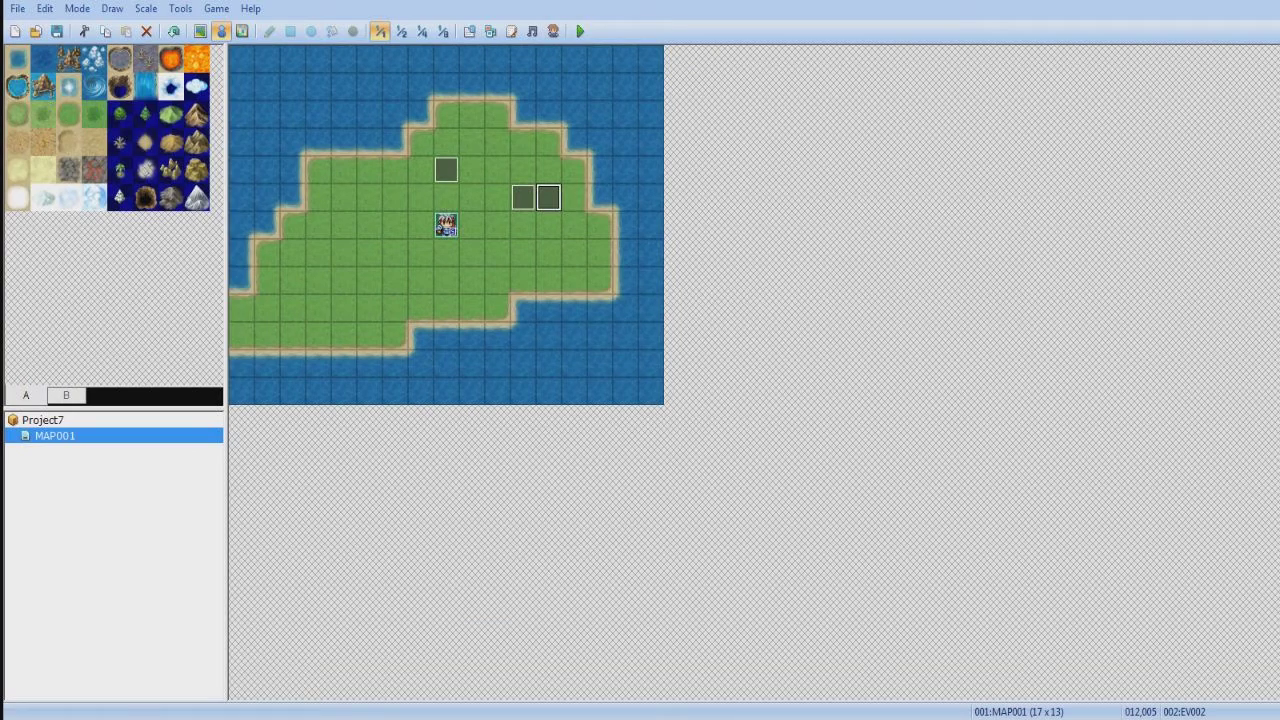
Save the project, playtest the separated thunder events in a new game, and close the game after watching it
click(580, 31)
click(580, 397)
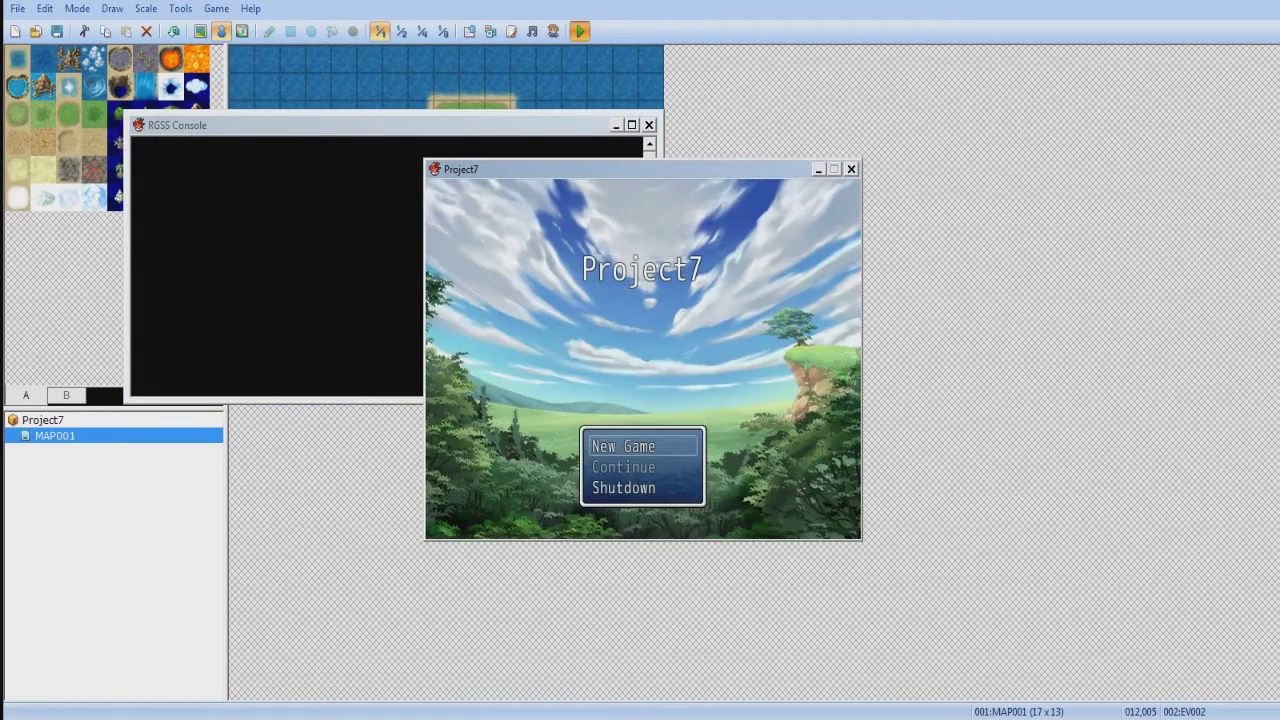
key(Return)
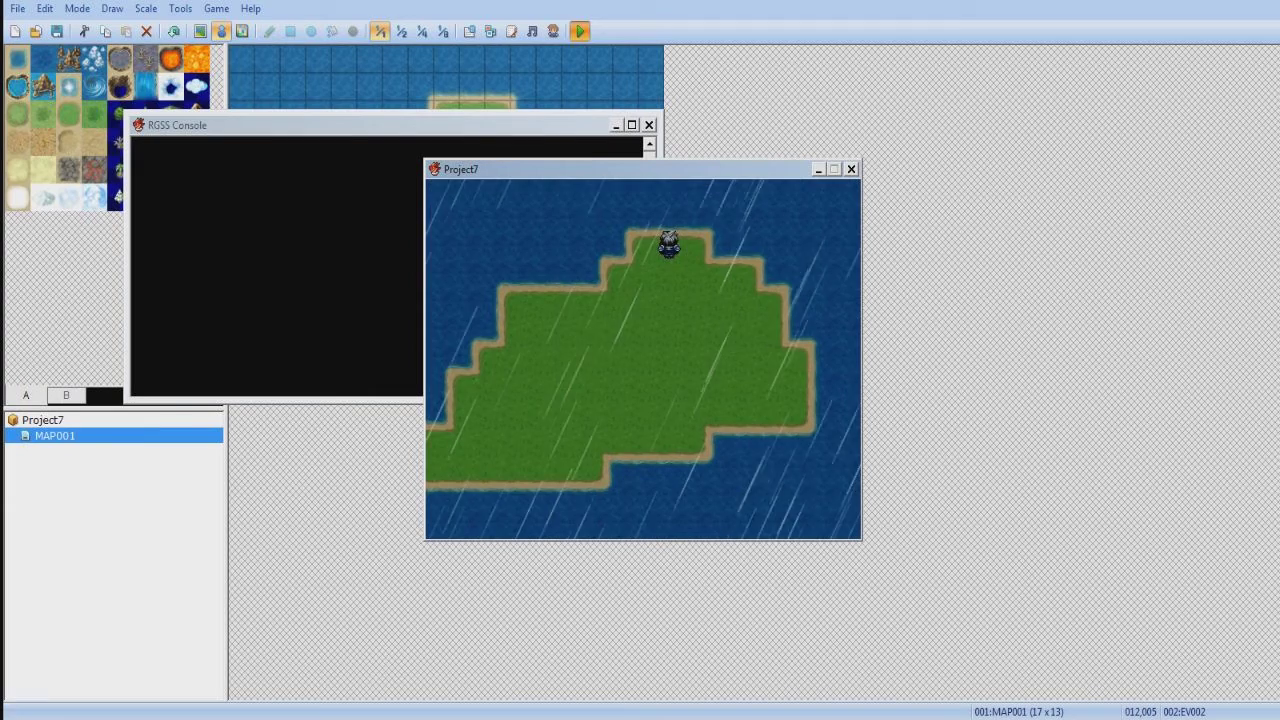
key(alt+F4)
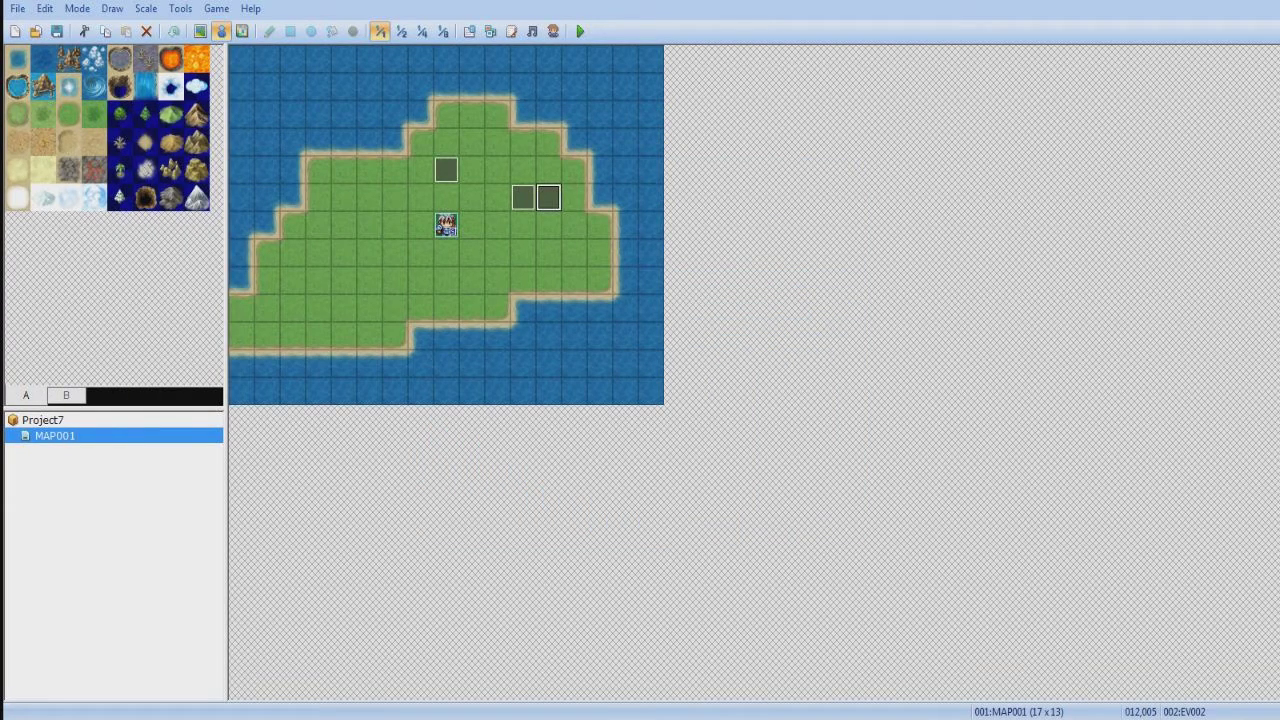
Delete the random 0–5 increment of variable 0002:add2 from event EV002 and confirm the event
double_click(549, 197)
click(738, 199)
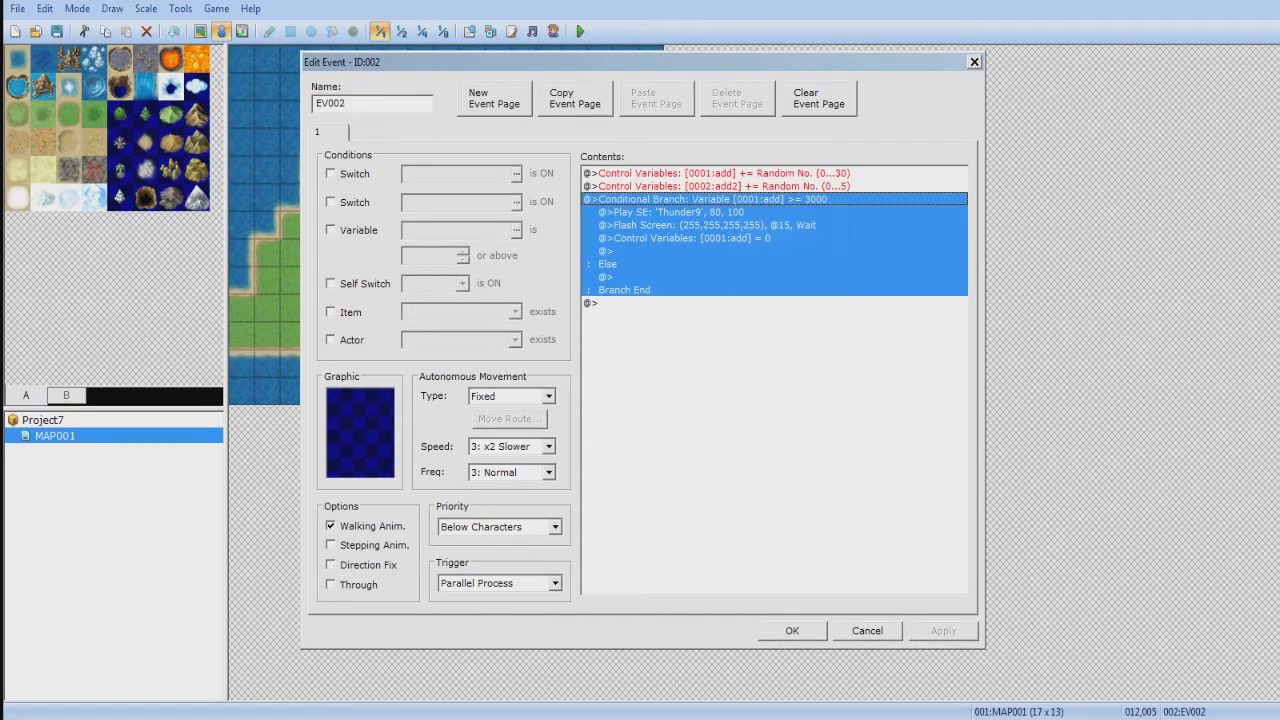
right_click(738, 199)
click(765, 220)
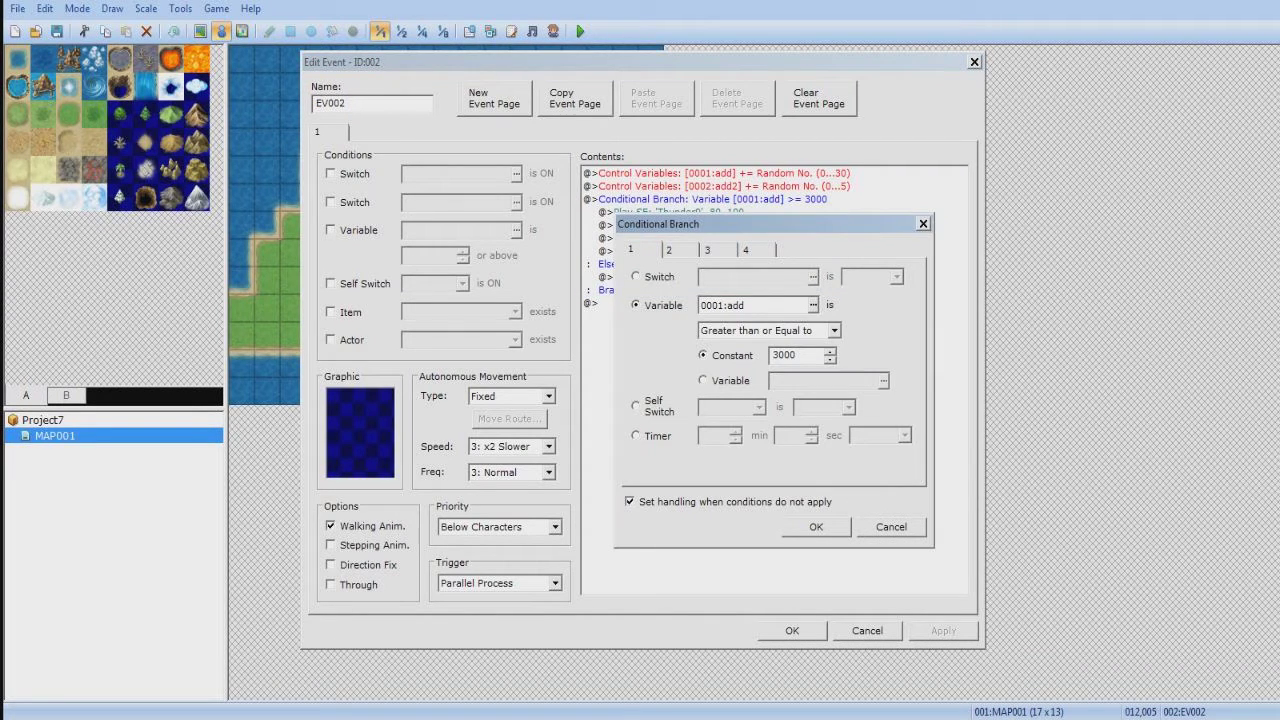
key(Escape)
click(724, 186)
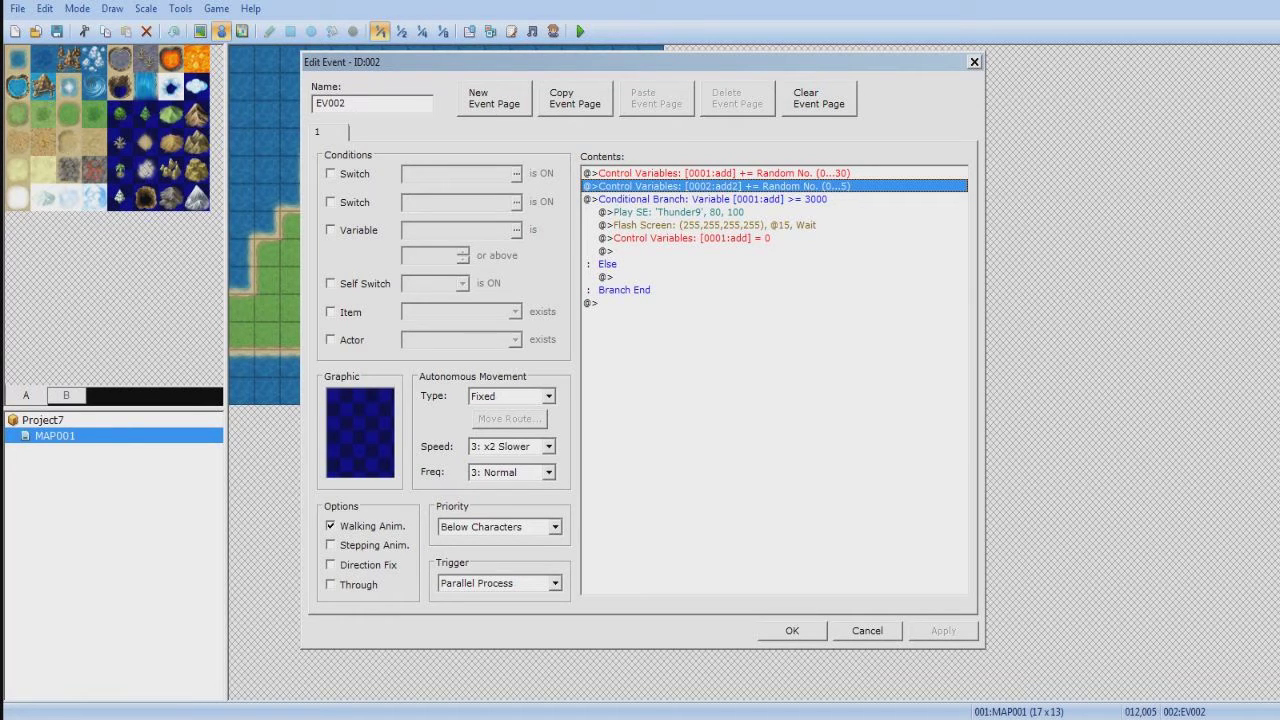
key(Delete)
key(Return)
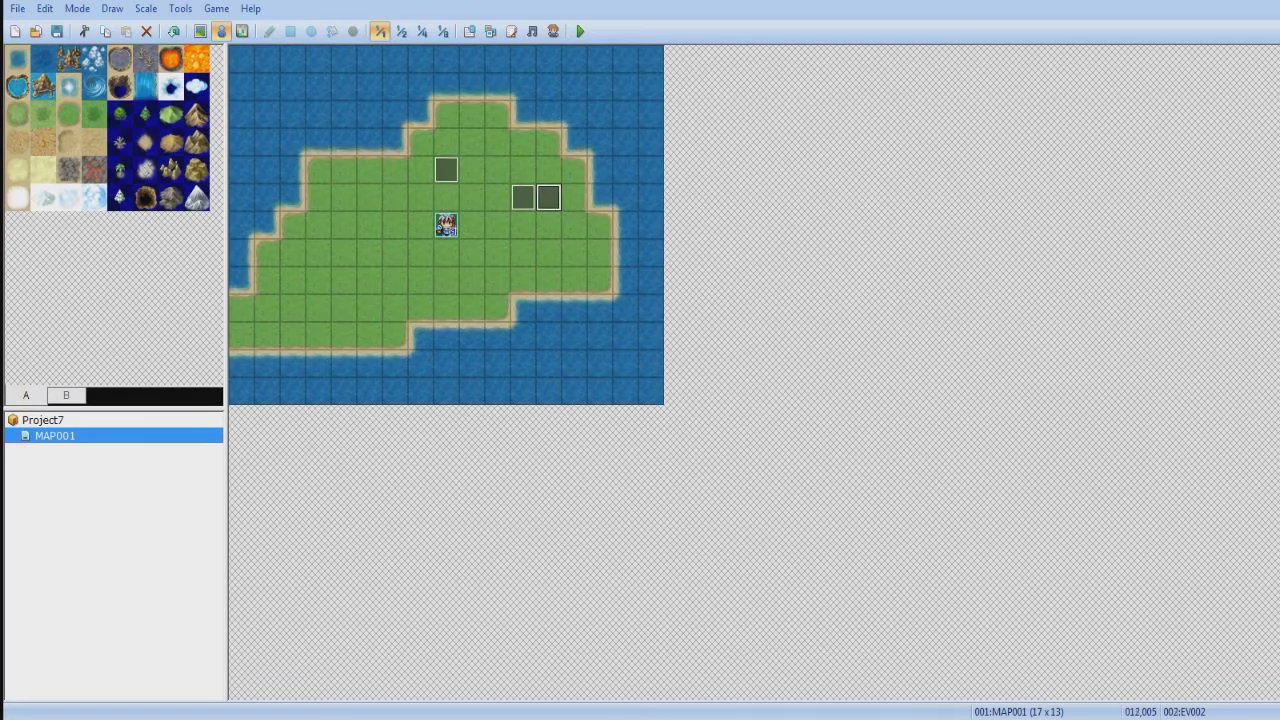
Check the contents of event EV003, close it without changes and delete the event from the map
double_click(446, 169)
click(716, 174)
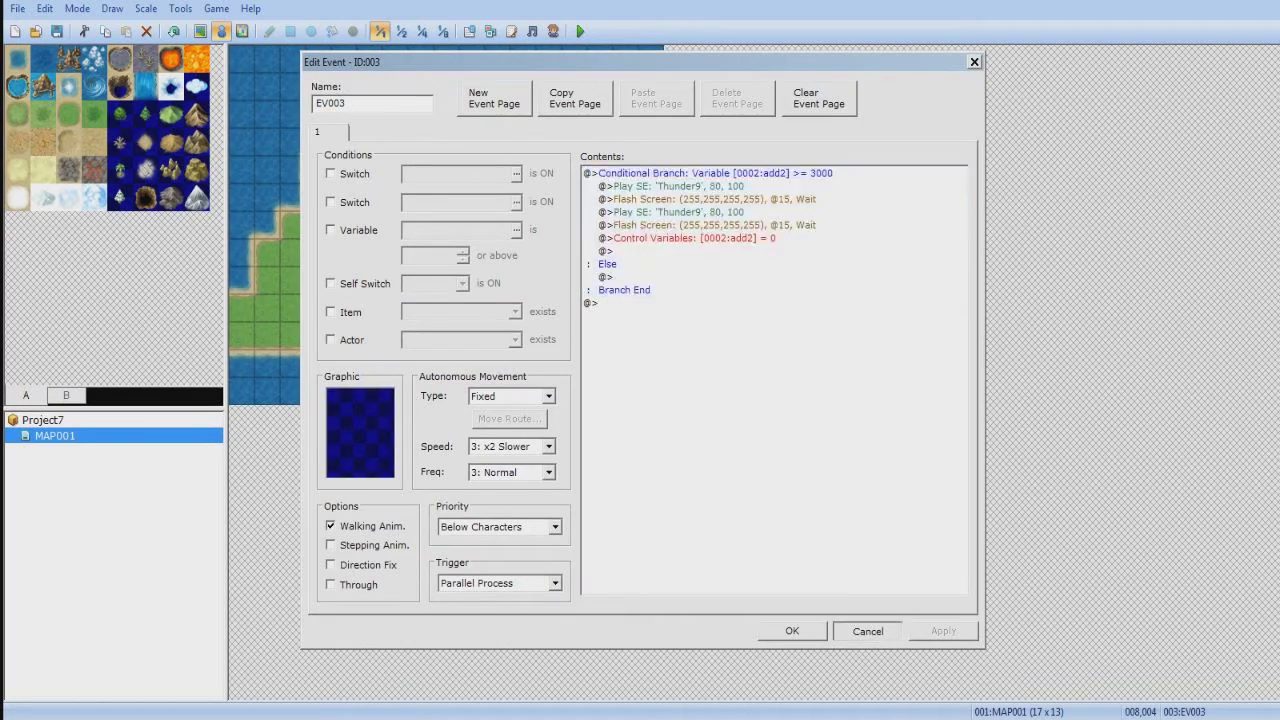
click(549, 279)
click(446, 170)
key(Delete)
Reopen event EV002 to review its remaining commands for the single thunder flash, and close it
click(549, 198)
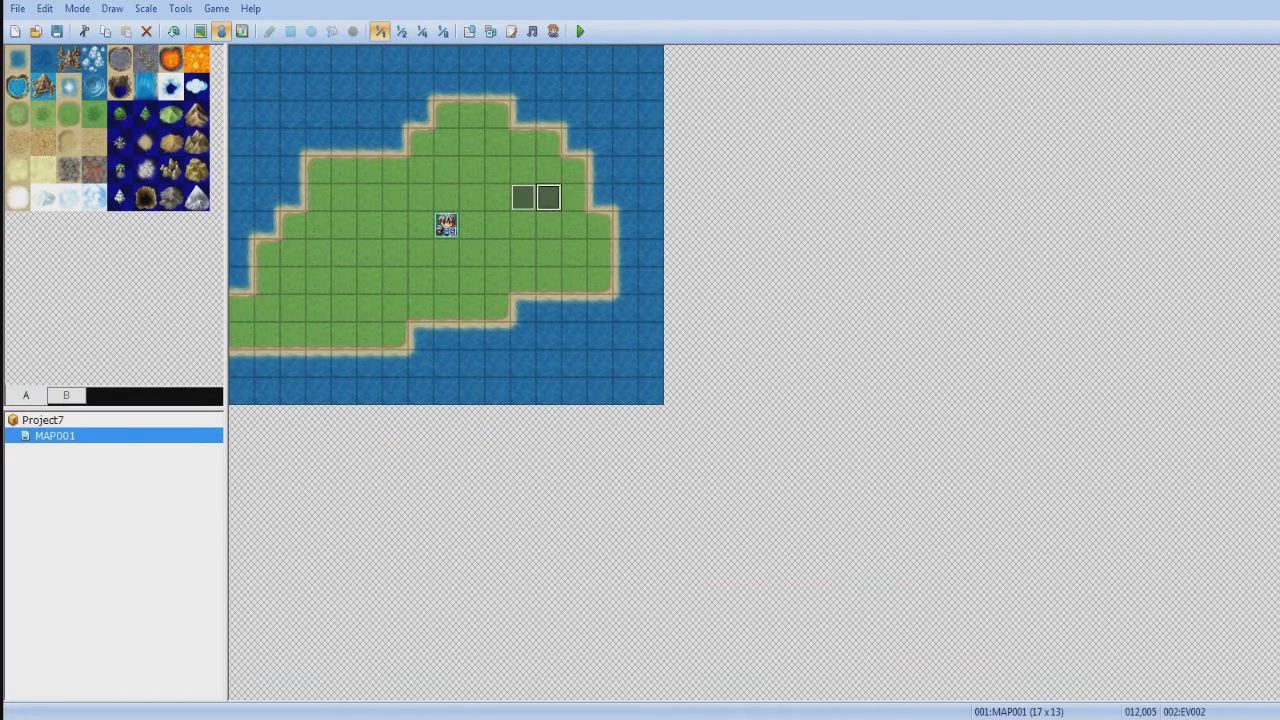
key(Return)
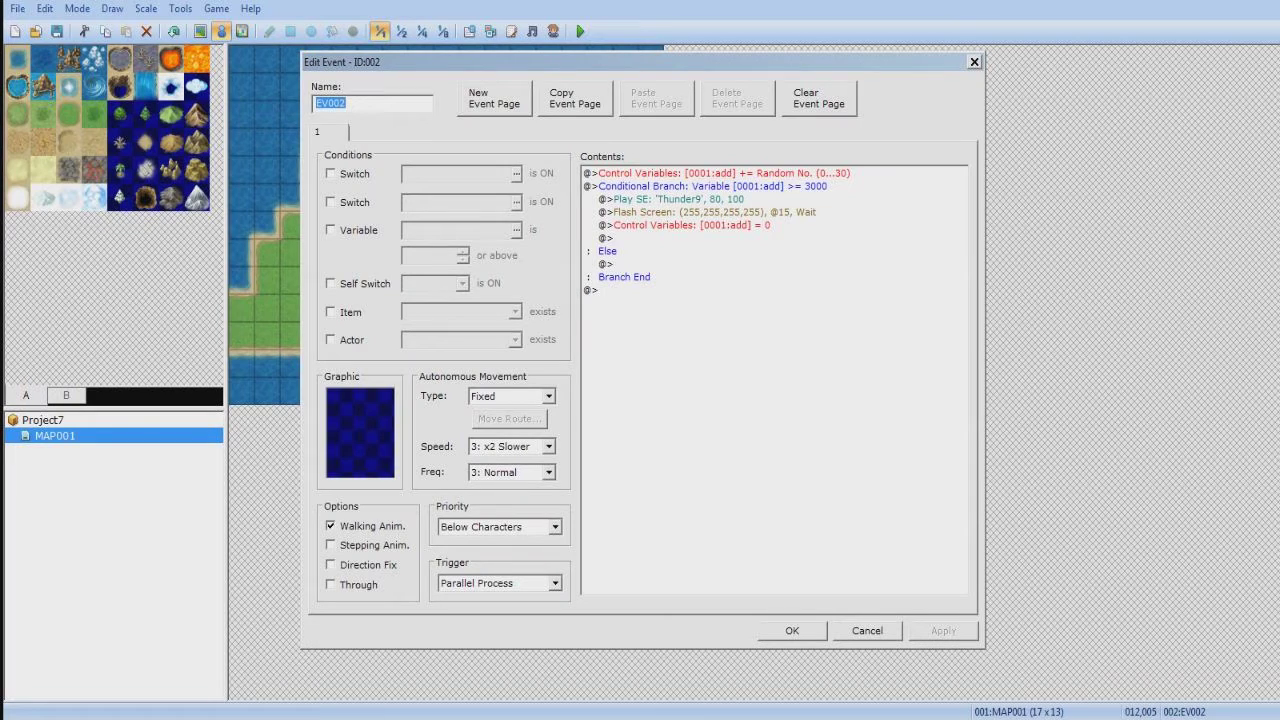
click(773, 290)
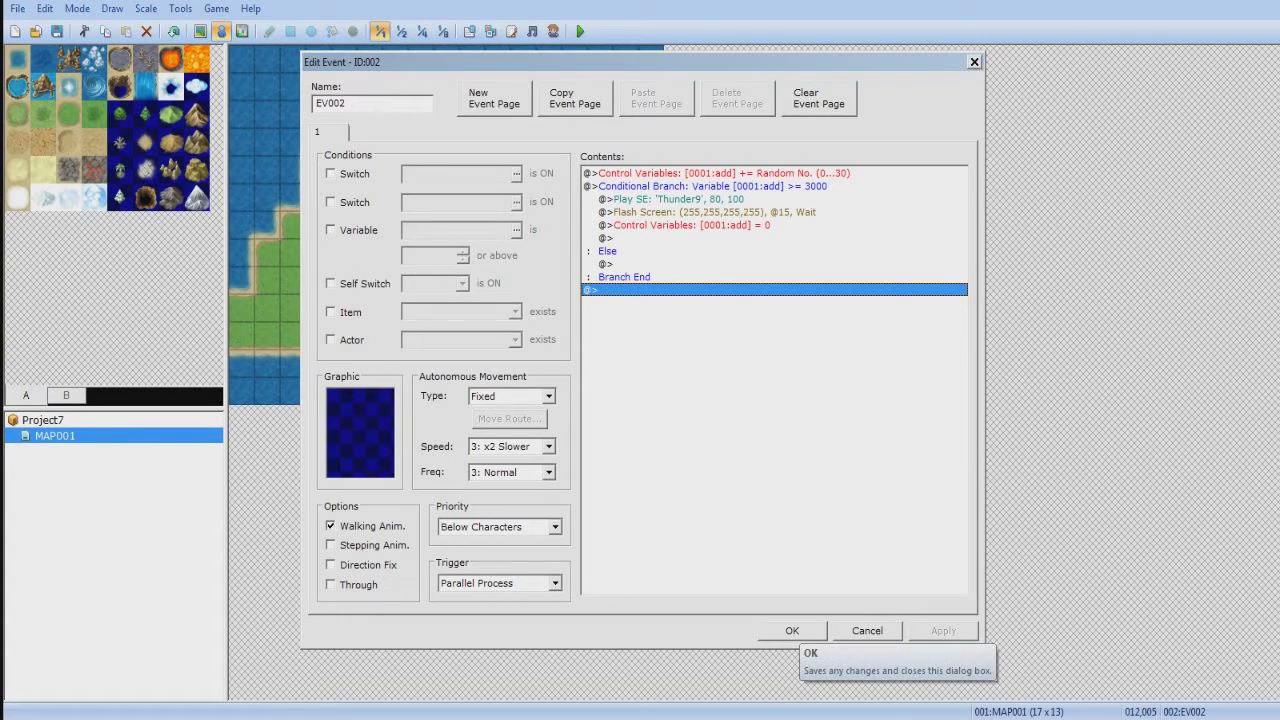
click(792, 630)
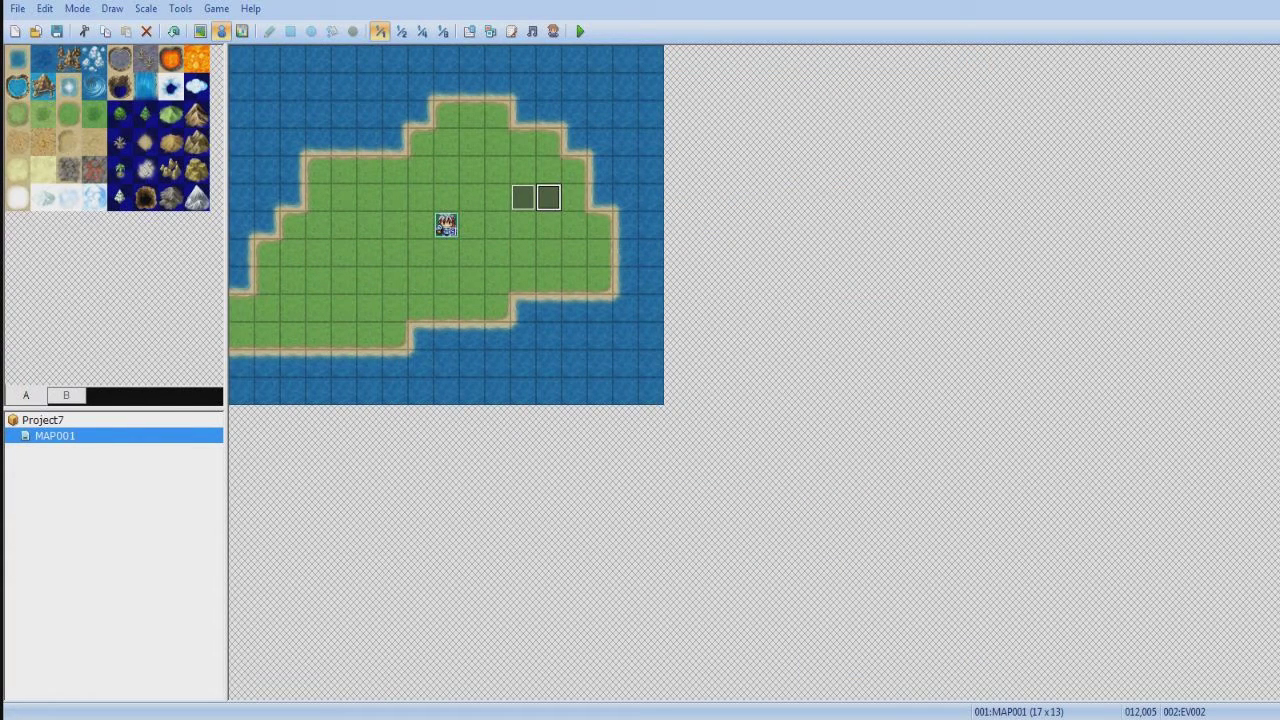
Load the Snow Town sample map beneath MAP001
right_click(102, 437)
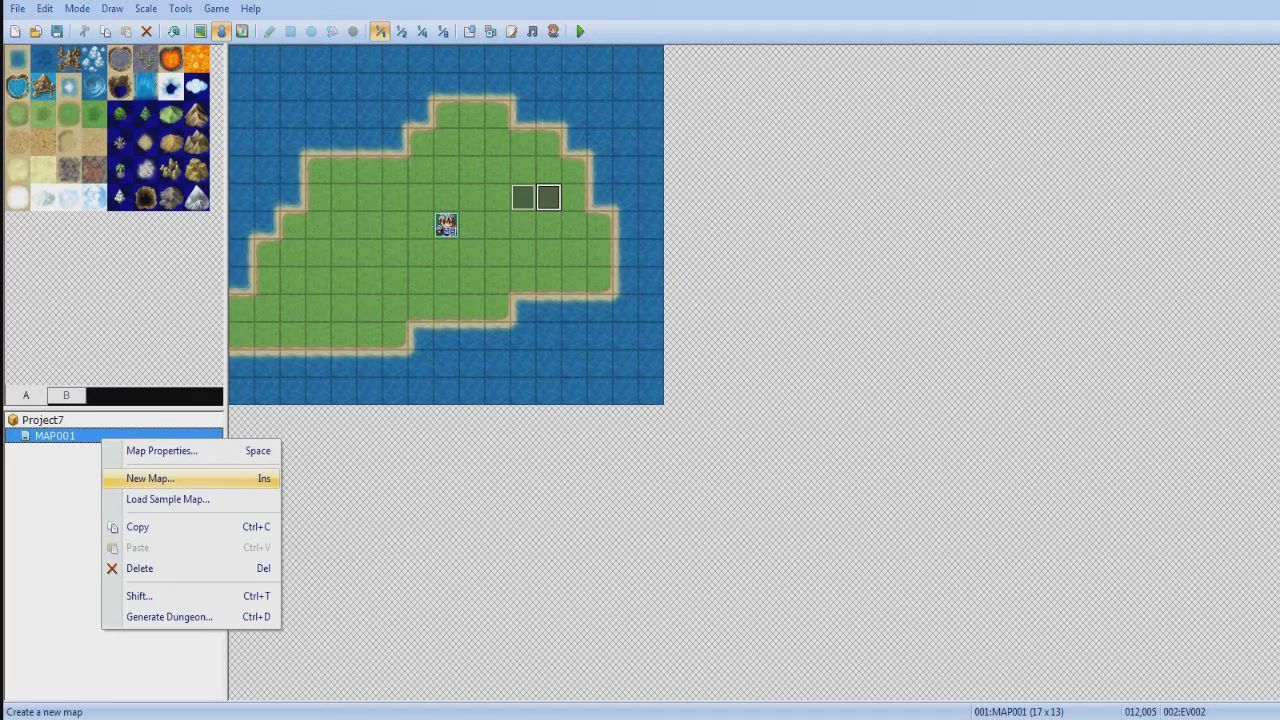
click(167, 499)
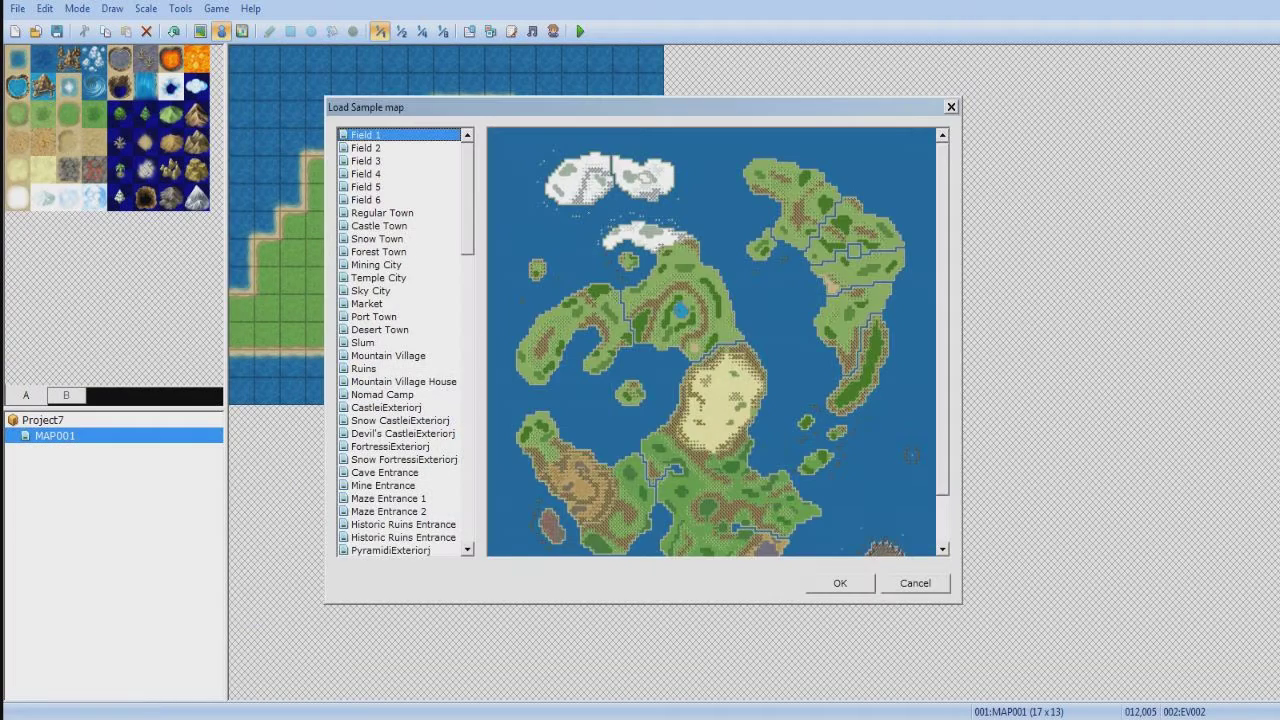
click(366, 148)
click(377, 239)
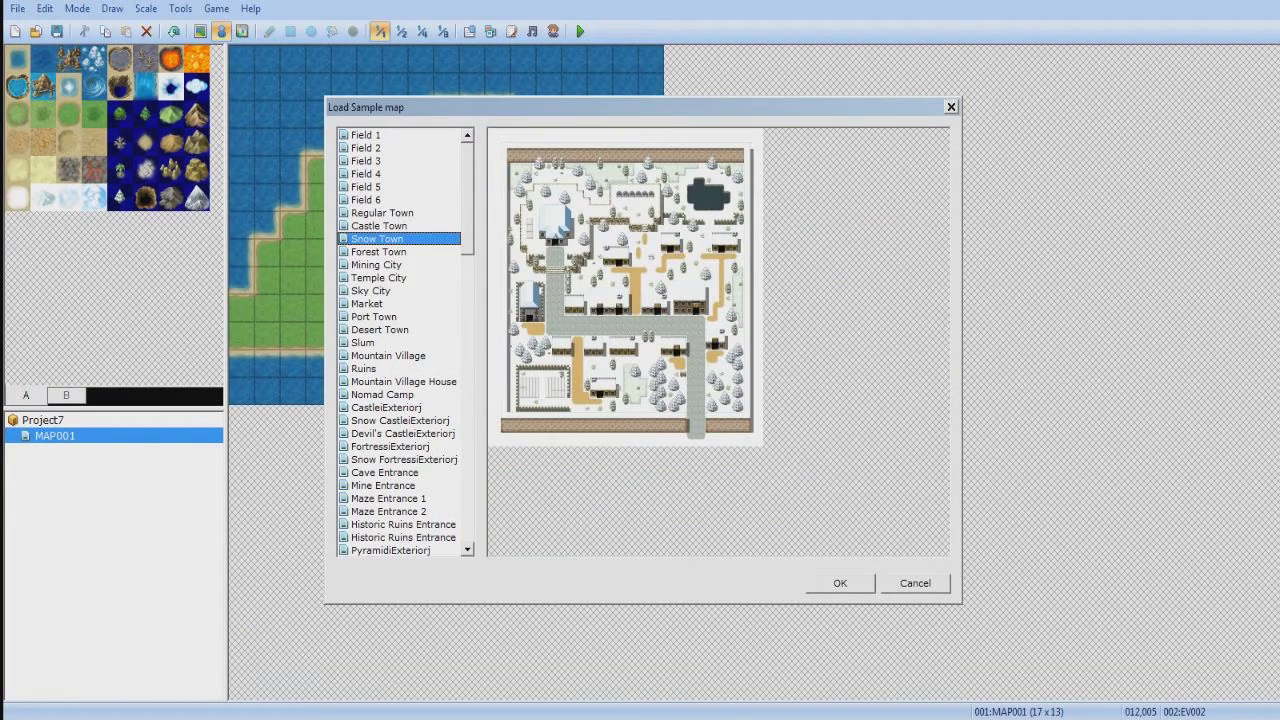
click(840, 583)
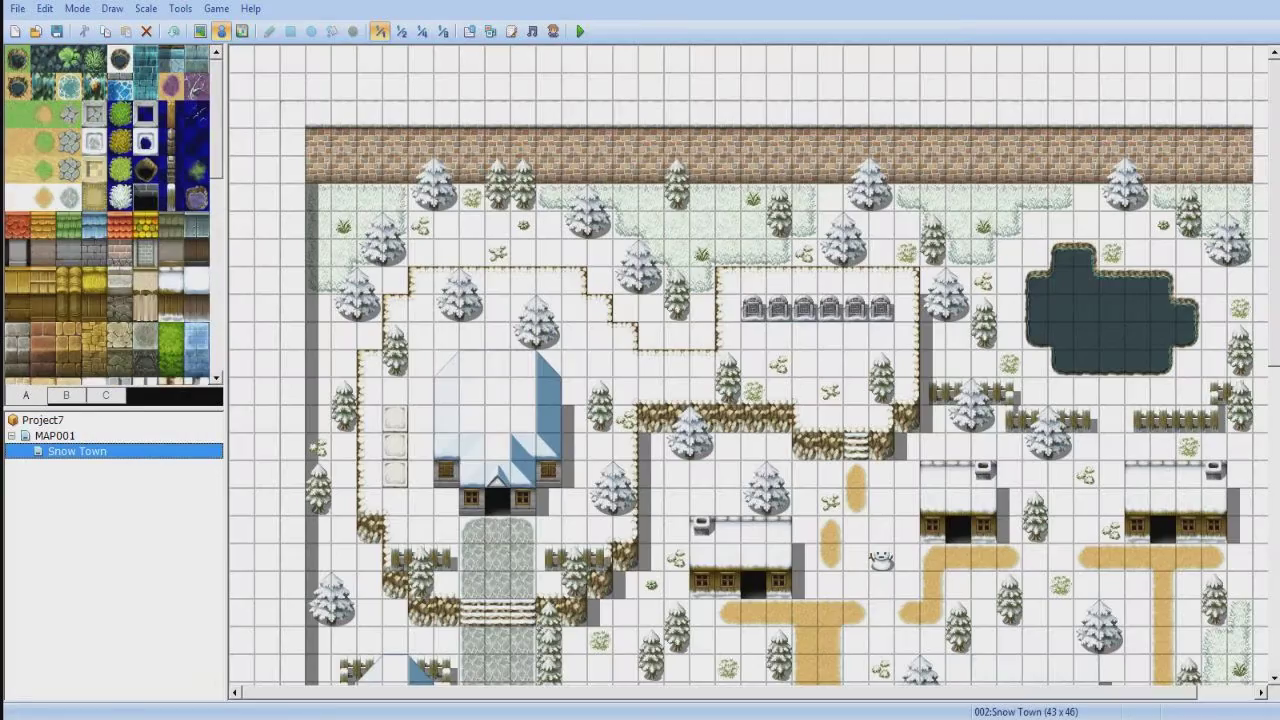
scroll(740, 370, down, 10)
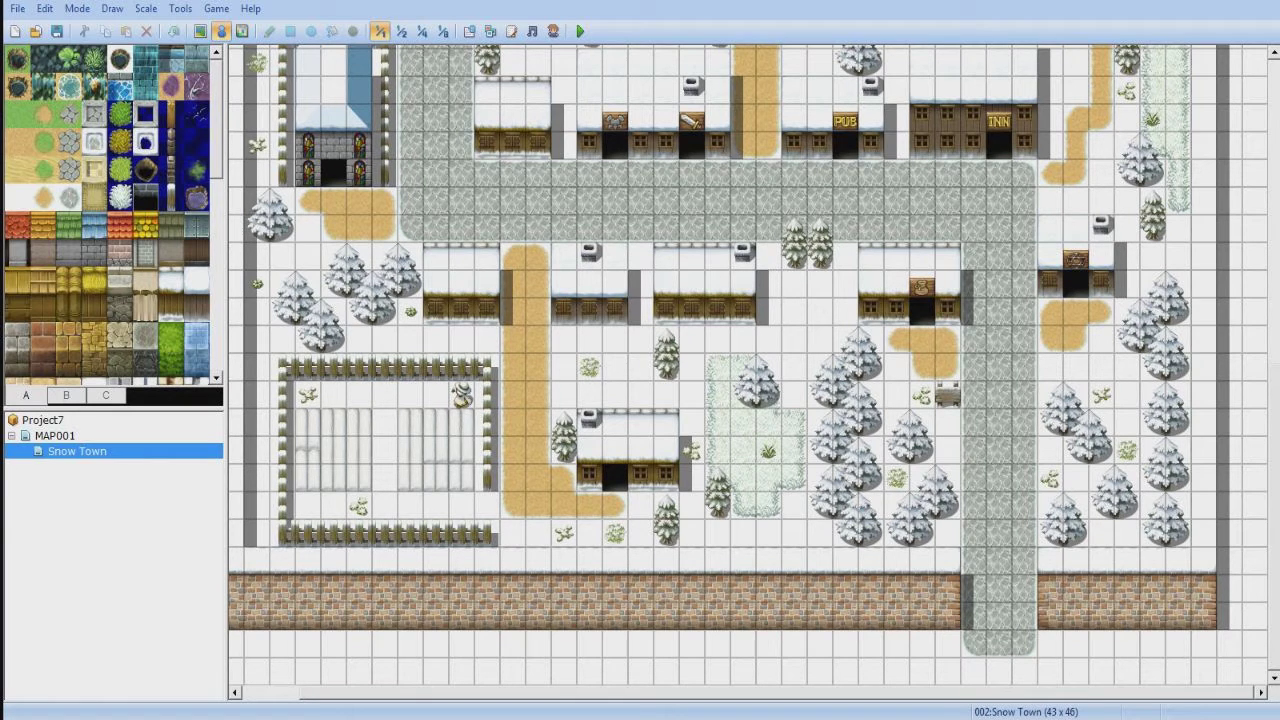
right_click(1000, 535)
key(Escape)
key(alt+Tab)
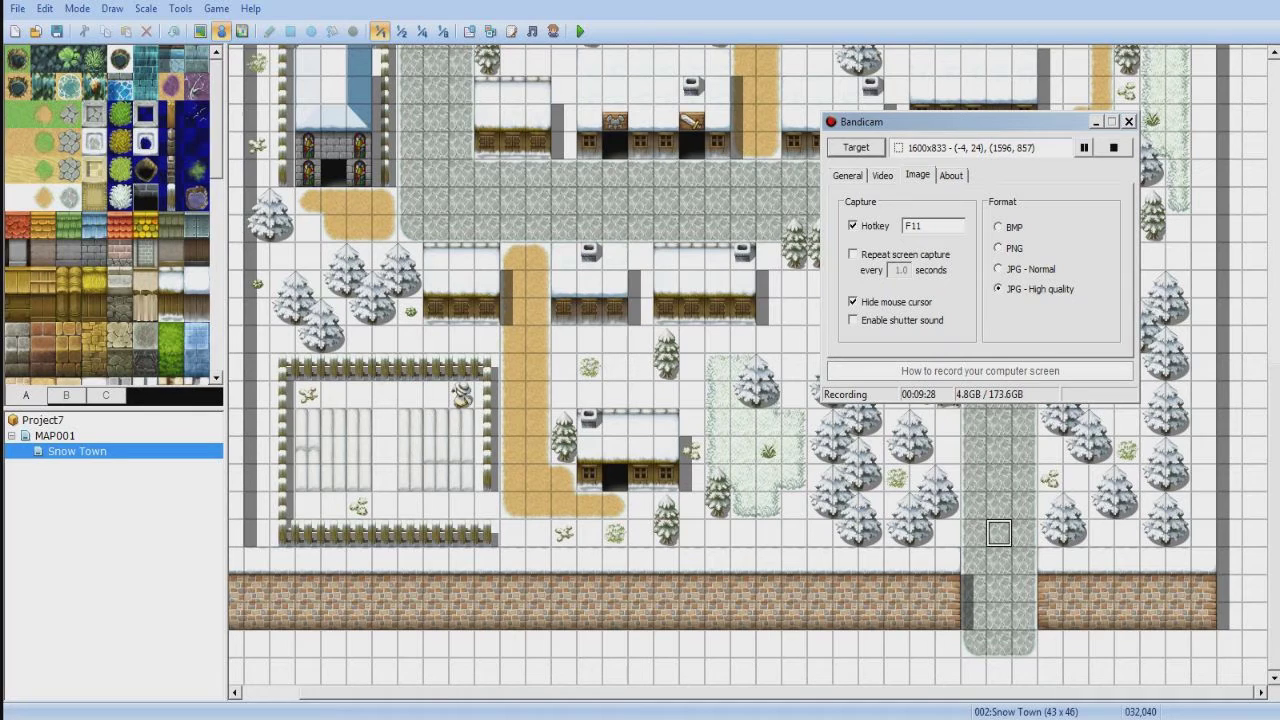